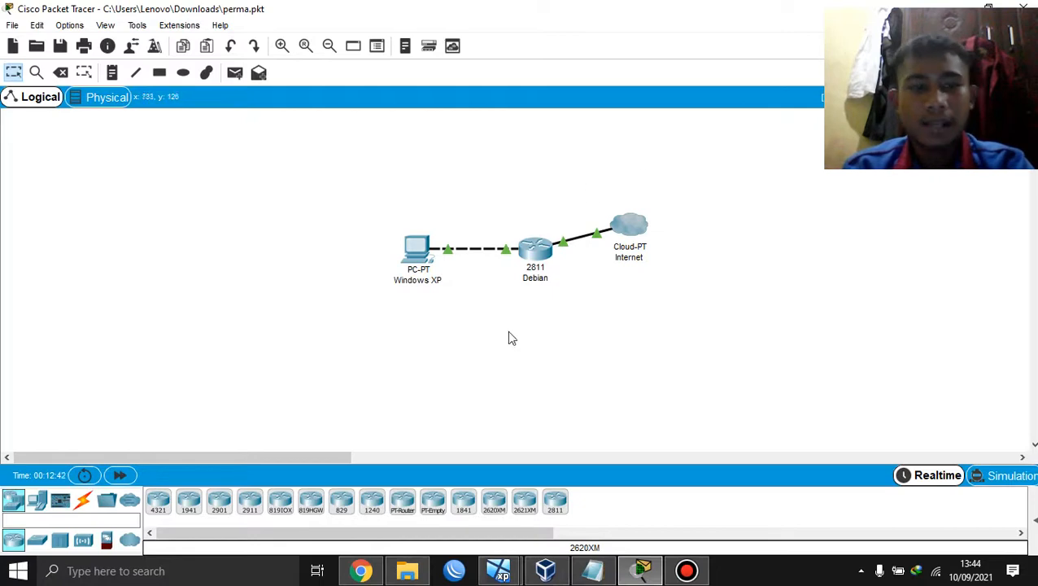
Step: Read the Moodle practicum tasks in Chrome, then bring up the perma adapter notes over the topology
{"action": "left_click", "coordinate": [361, 570]}
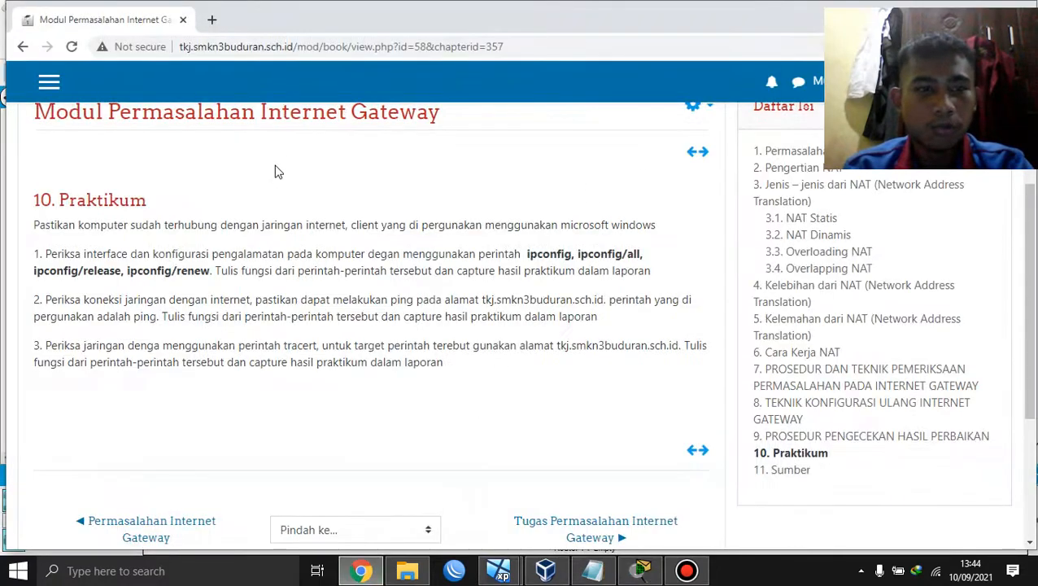
{"action": "scroll", "coordinate": [288, 166], "scroll_direction": "up", "scroll_amount": 1}
{"action": "scroll", "coordinate": [276, 167], "scroll_direction": "down", "scroll_amount": 1}
{"action": "scroll", "coordinate": [276, 167], "scroll_direction": "up", "scroll_amount": 1}
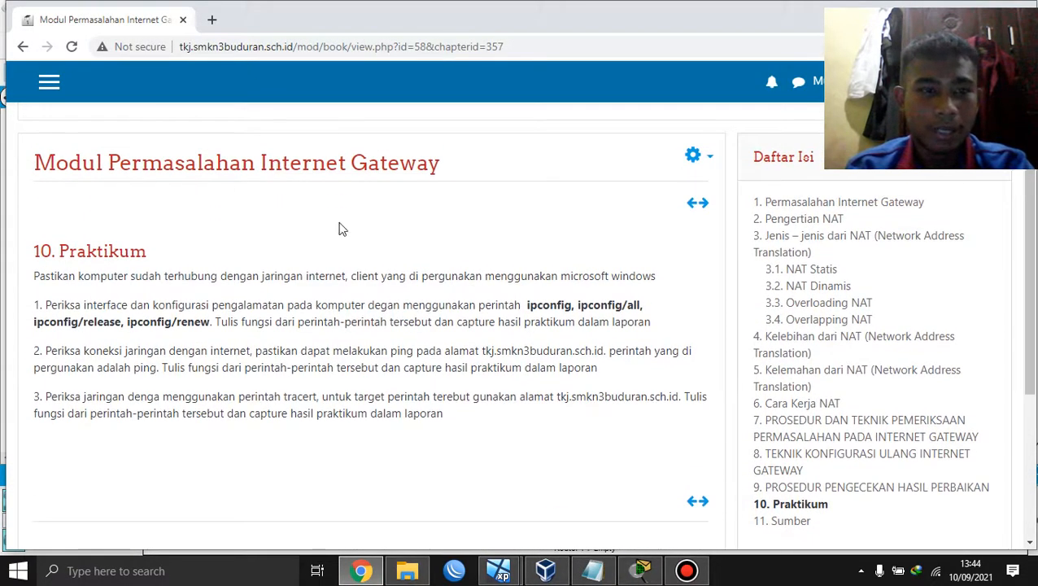
{"action": "left_click", "coordinate": [632, 574]}
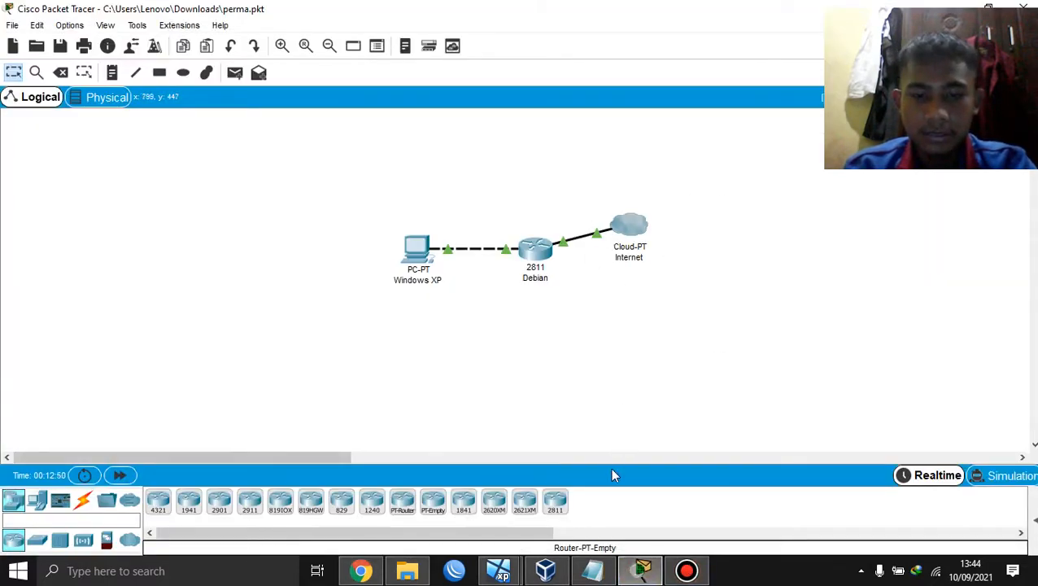
{"action": "left_click", "coordinate": [593, 572]}
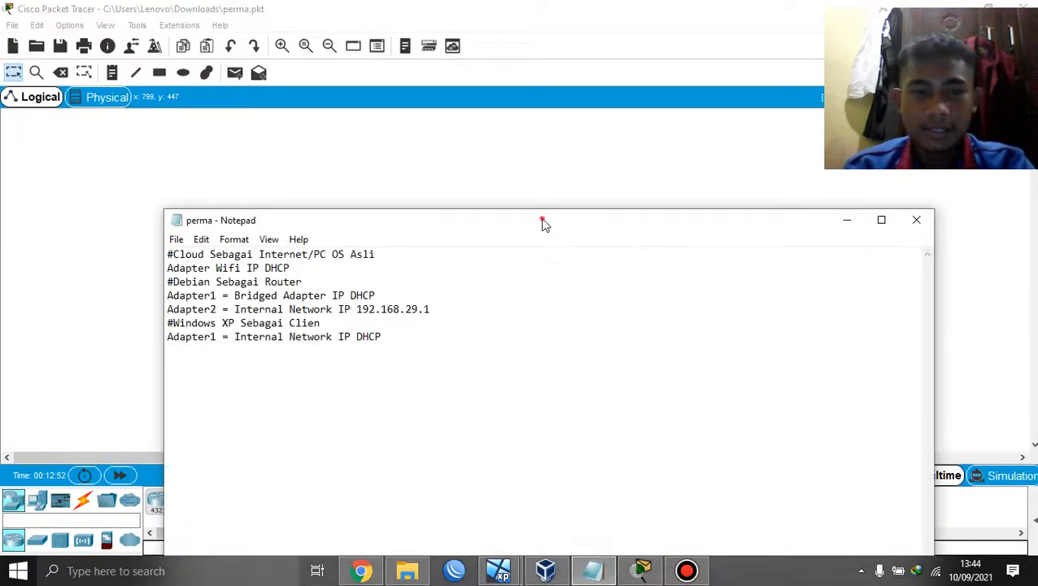
Step: Drag the perma notes window off the topology diagram, then minimize it
{"action": "left_click_drag", "start_coordinate": [544, 222], "coordinate": [454, 308]}
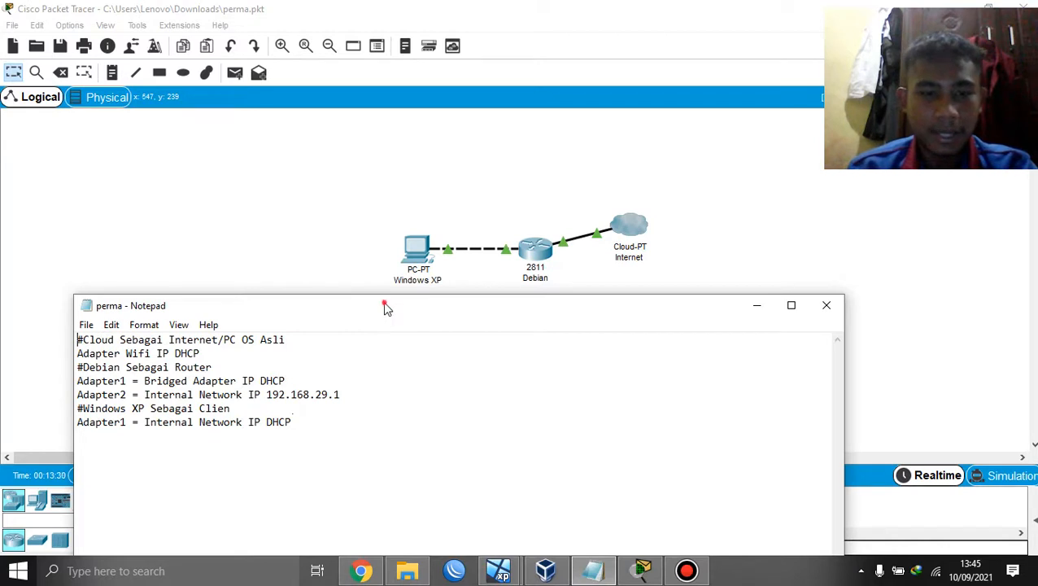
{"action": "left_click_drag", "start_coordinate": [385, 305], "coordinate": [418, 297]}
{"action": "left_click", "coordinate": [788, 296]}
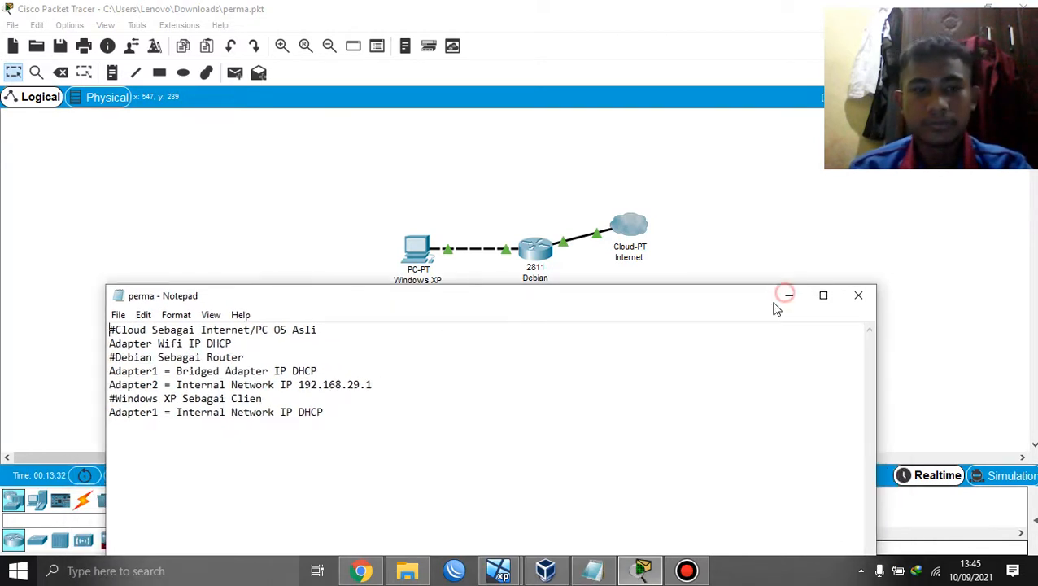
Step: Go from the tray network icon through Network & Internet settings to the host's adapter list
{"action": "right_click", "coordinate": [935, 571]}
{"action": "key", "text": "Escape"}
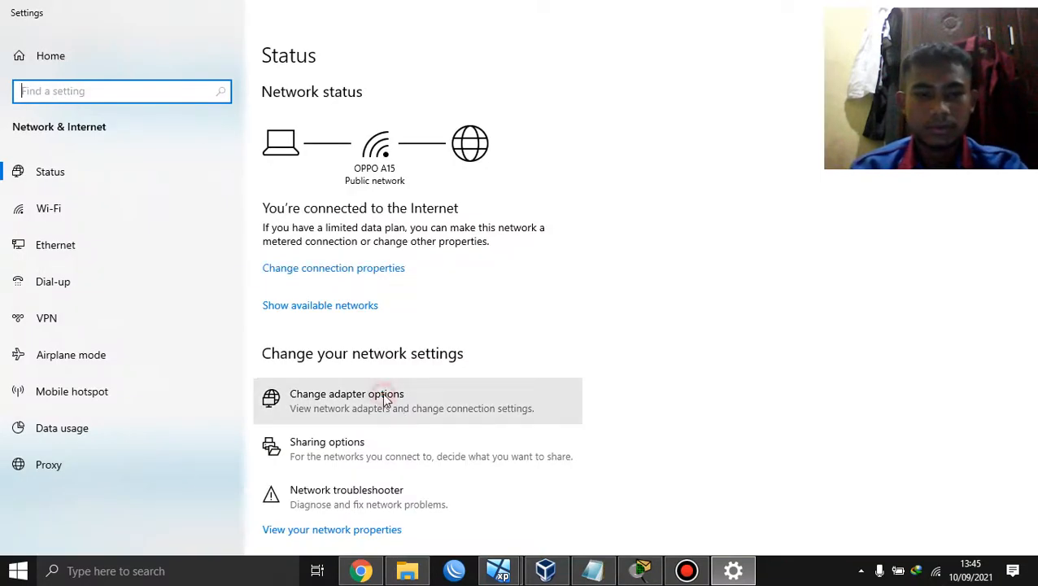
{"action": "left_click", "coordinate": [385, 398]}
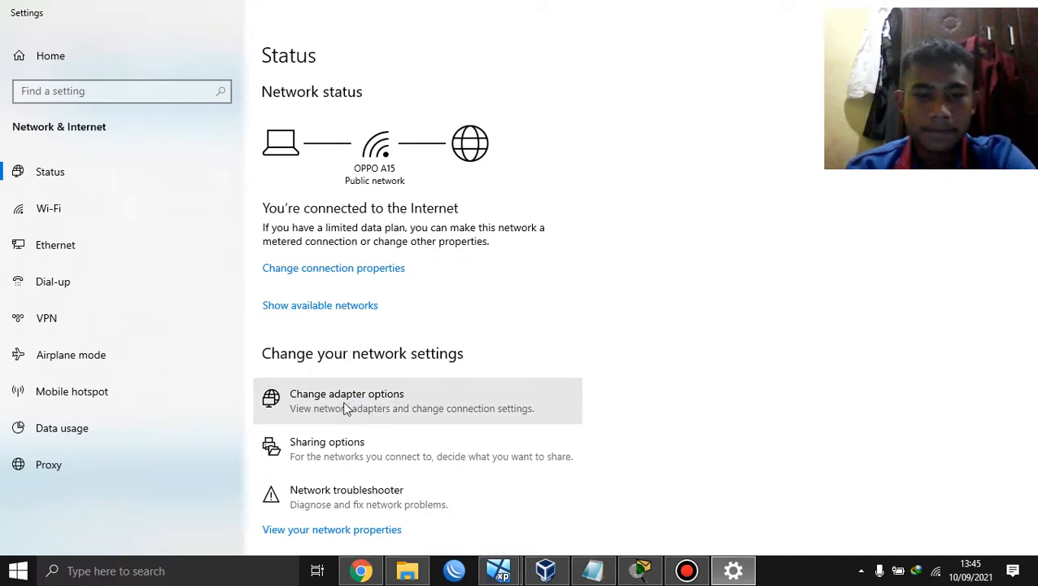
{"action": "left_click", "coordinate": [414, 401]}
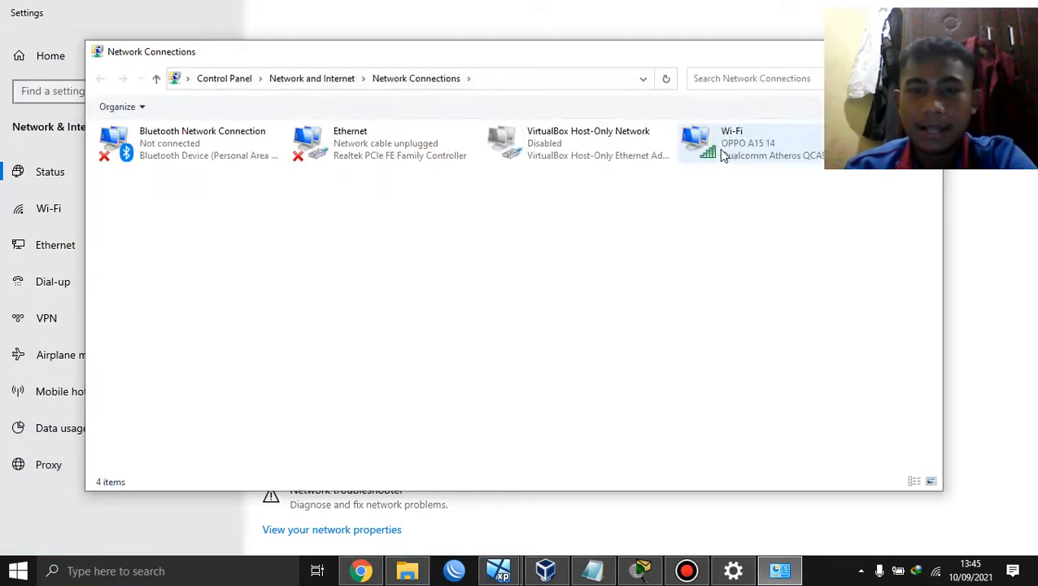
Step: Check that the Wi-Fi adapter's IPv4 uses automatic IP and DNS, then return to Network status
{"action": "left_click", "coordinate": [718, 148]}
{"action": "right_click", "coordinate": [724, 141]}
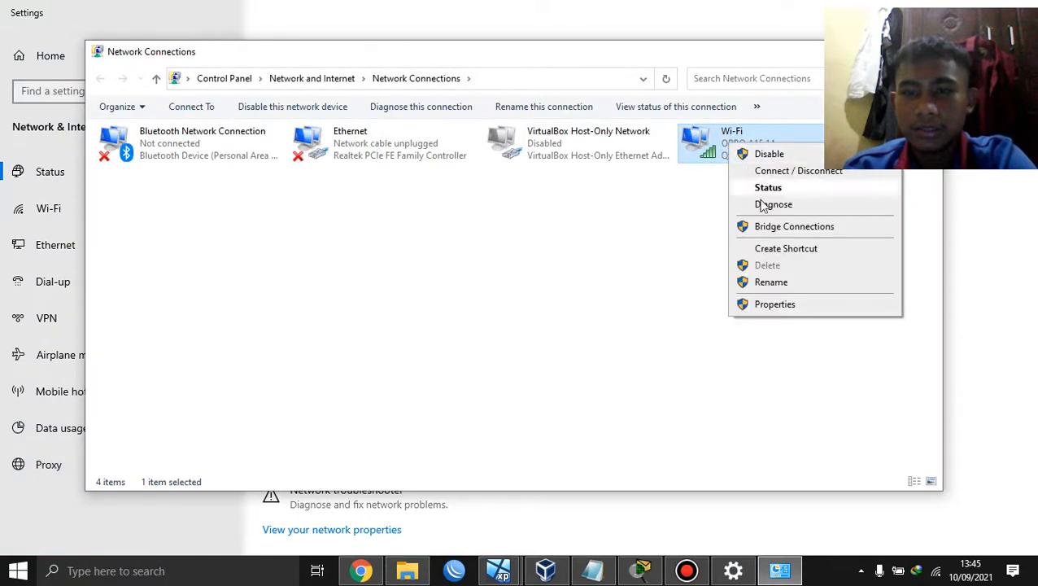
{"action": "left_click", "coordinate": [777, 304]}
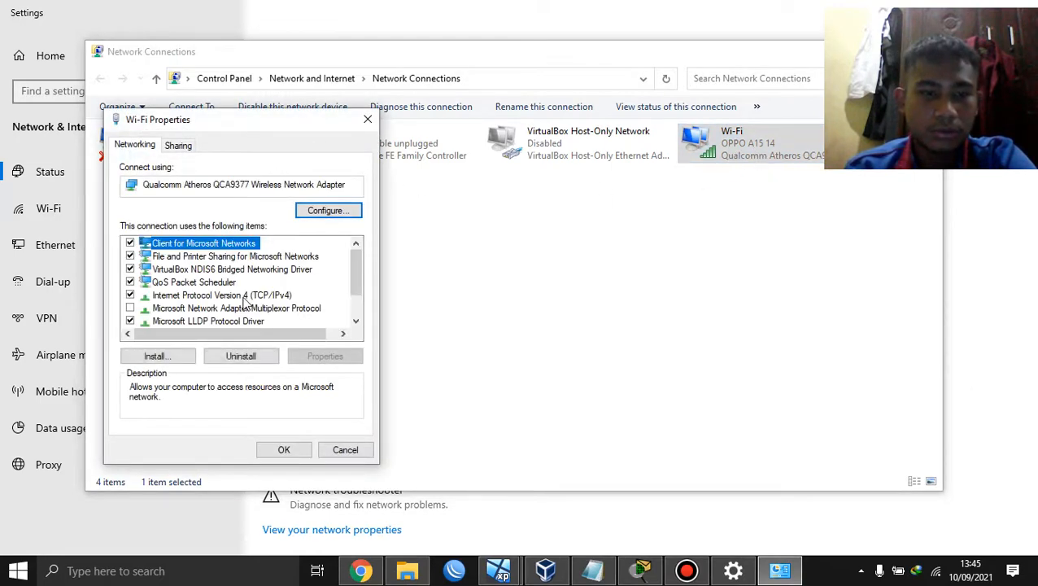
{"action": "double_click", "coordinate": [244, 296]}
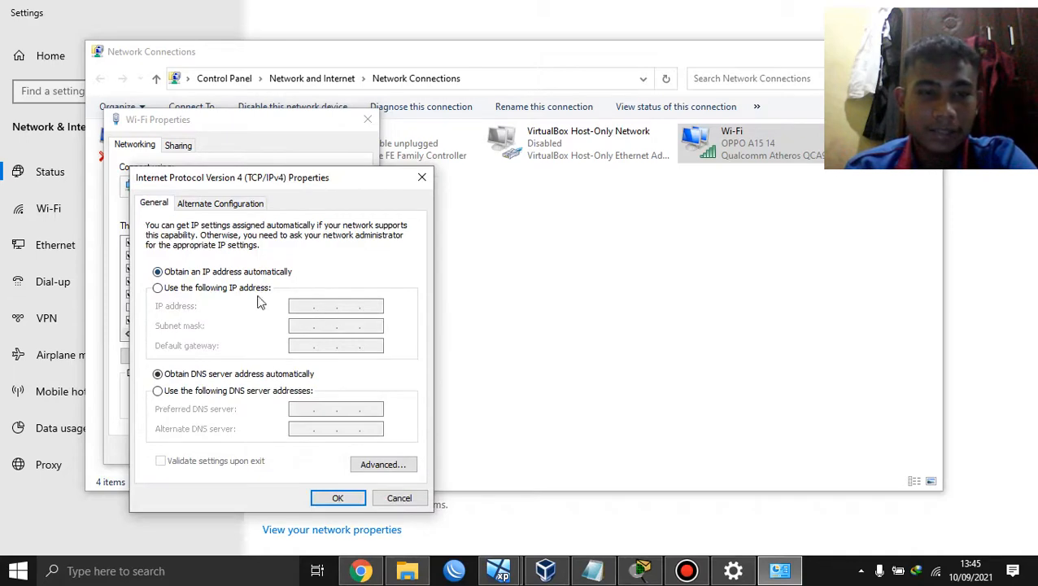
{"action": "left_click", "coordinate": [422, 177]}
{"action": "left_click", "coordinate": [362, 120]}
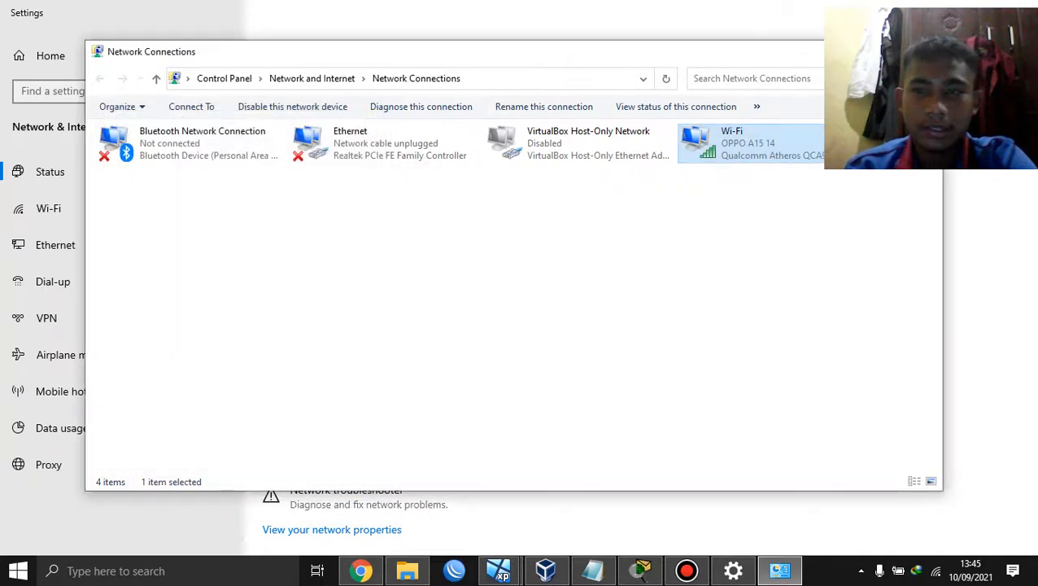
{"action": "left_click", "coordinate": [642, 532]}
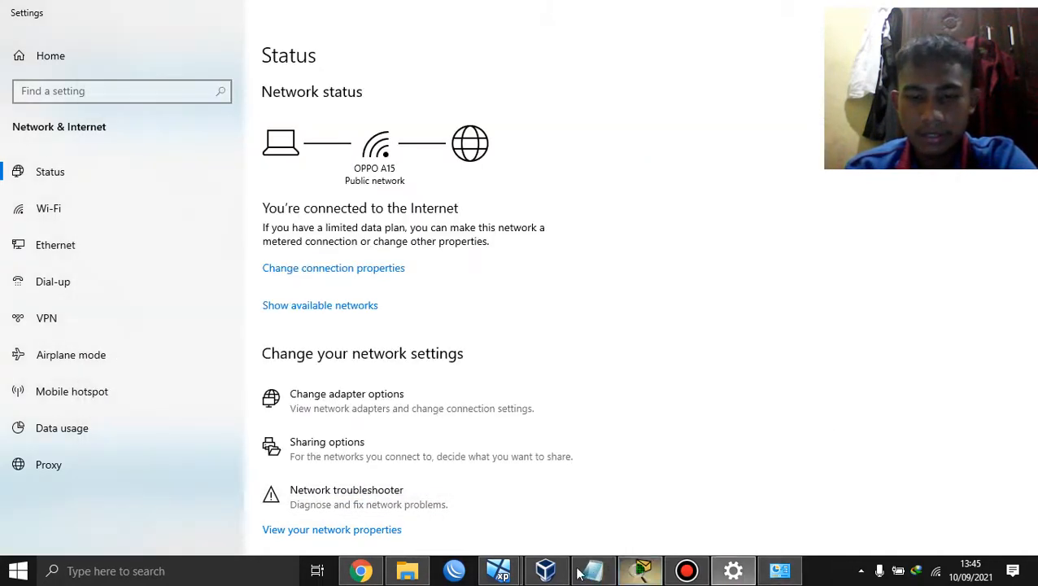
Step: Switch to the Internet gateway Debian VM and log in as root
{"action": "mouse_move", "coordinate": [498, 570]}
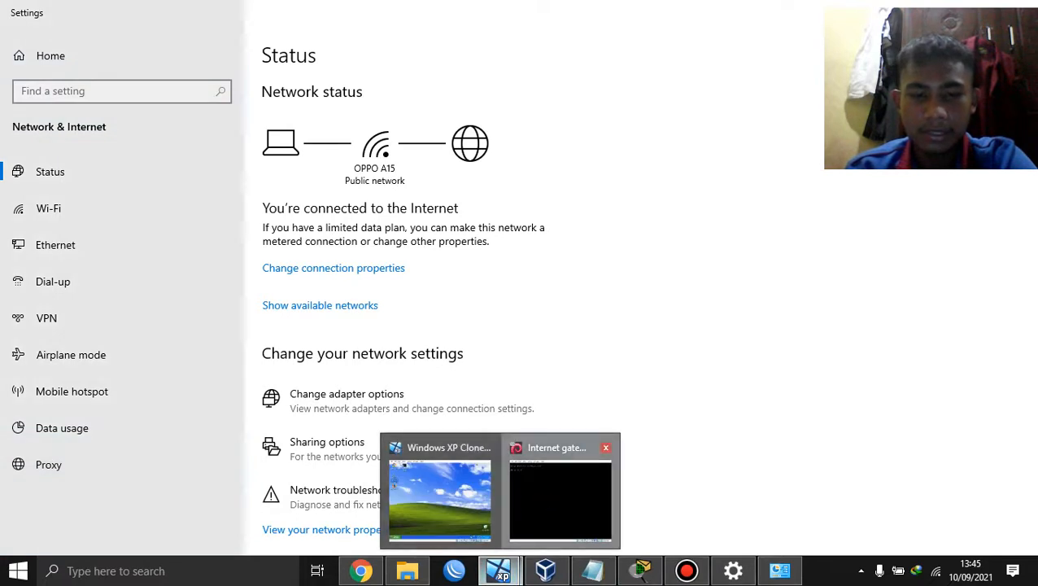
{"action": "left_click", "coordinate": [511, 501]}
{"action": "type", "text": "root"}
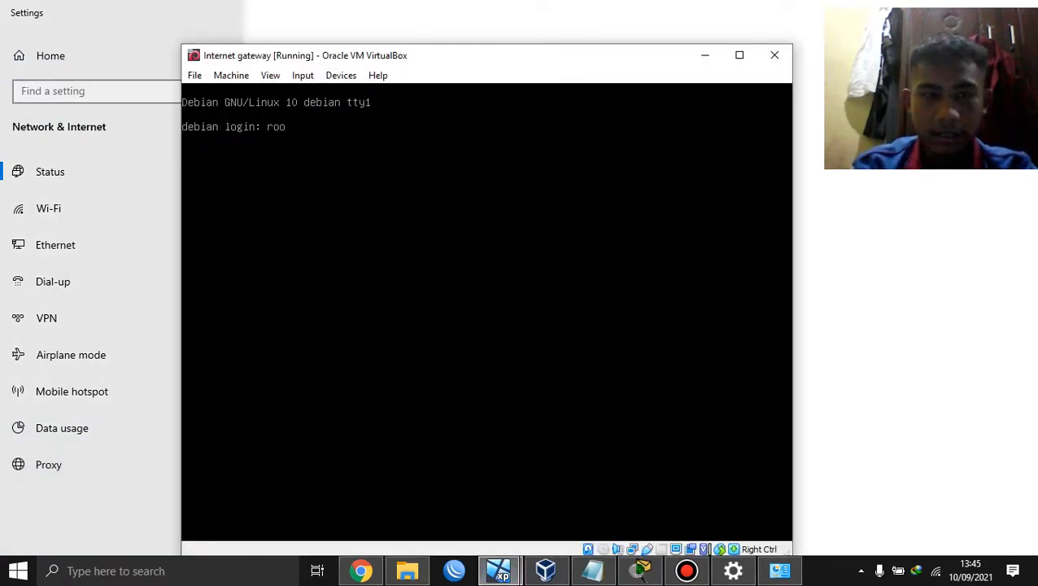
{"action": "key", "text": "Return"}
{"action": "key", "text": "Return"}
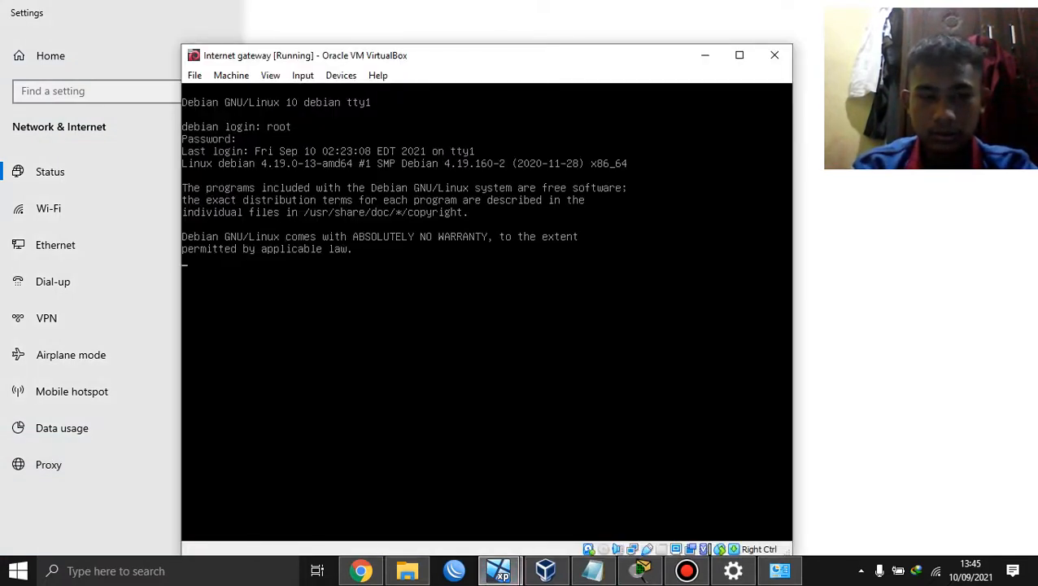
Step: Open /etc/network/interfaces in nano and fix the enp0s8 static address
{"action": "type", "text": "nano "}
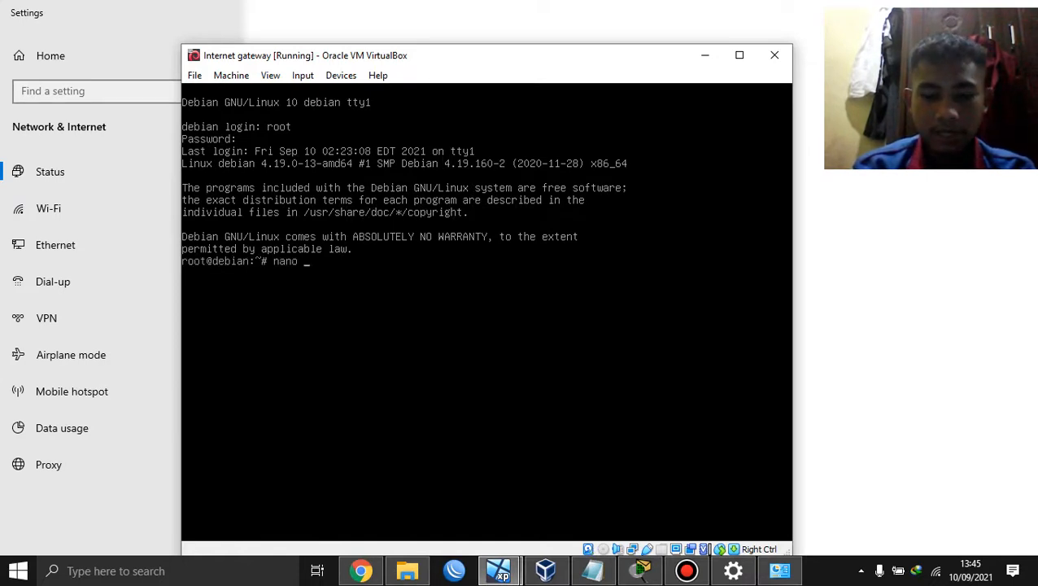
{"action": "type", "text": "/"}
{"action": "type", "text": "etc."}
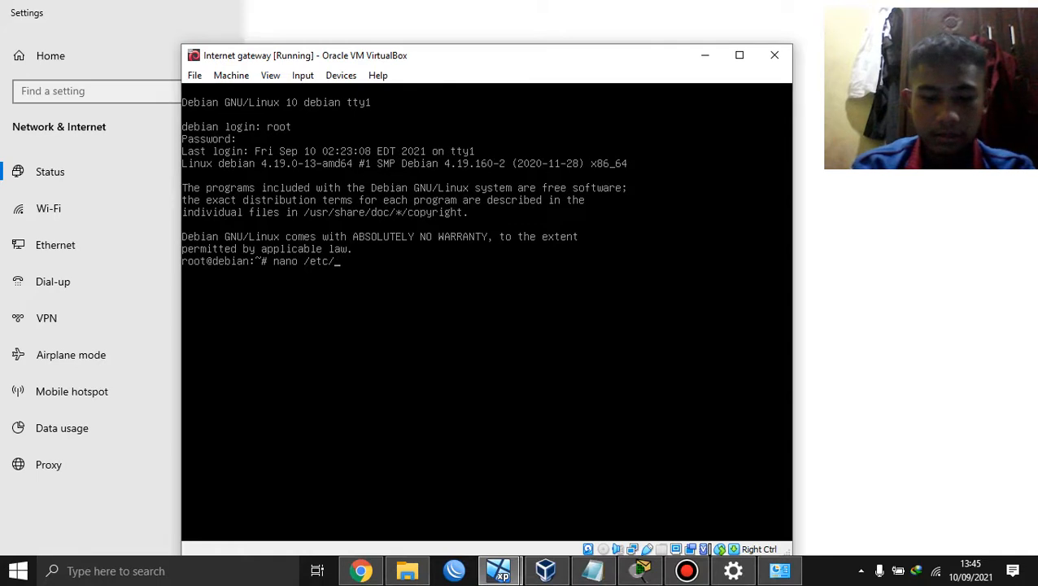
{"action": "type", "text": "network/in"}
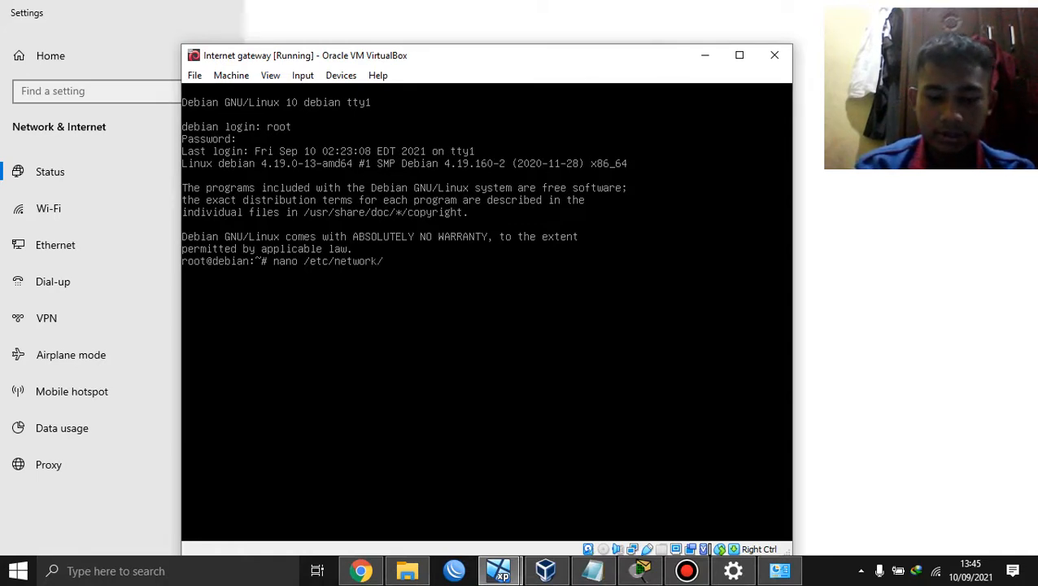
{"action": "key", "text": "Tab"}
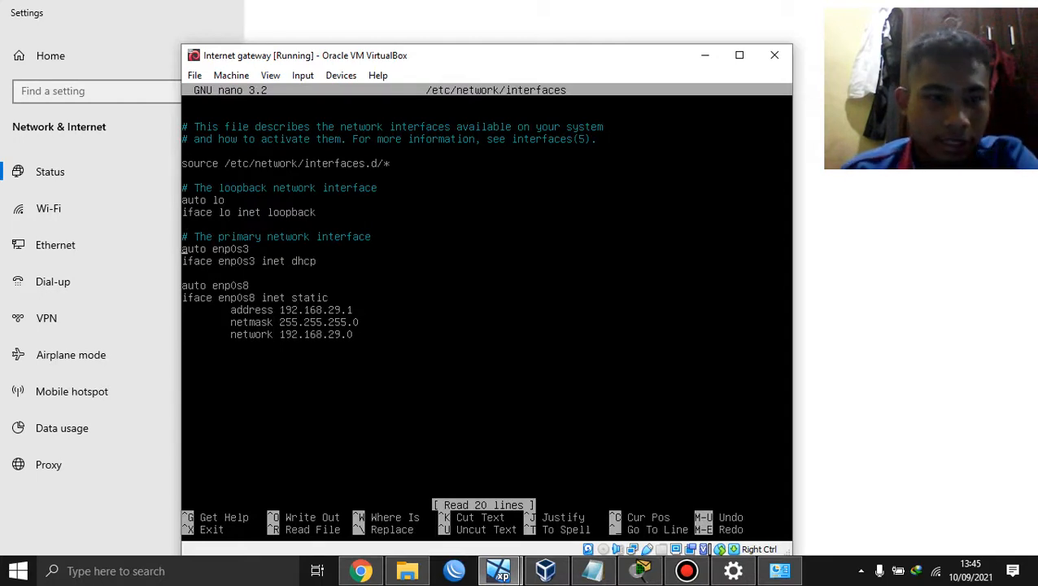
{"action": "key", "text": "Right"}
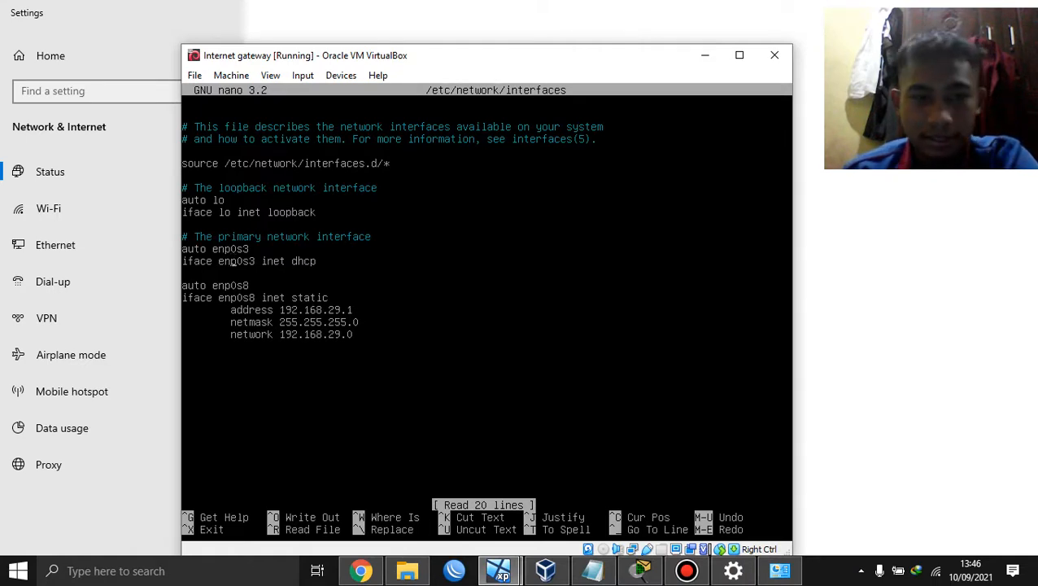
{"action": "key", "text": "Right"}
{"action": "key", "text": "Right"}
{"action": "key", "text": "Right"}
{"action": "key", "text": "Right"}
{"action": "key", "text": "Right"}
{"action": "key", "text": "Right"}
{"action": "key", "text": "Right"}
{"action": "key", "text": "Right"}
{"action": "key", "text": "Right"}
{"action": "key", "text": "Right"}
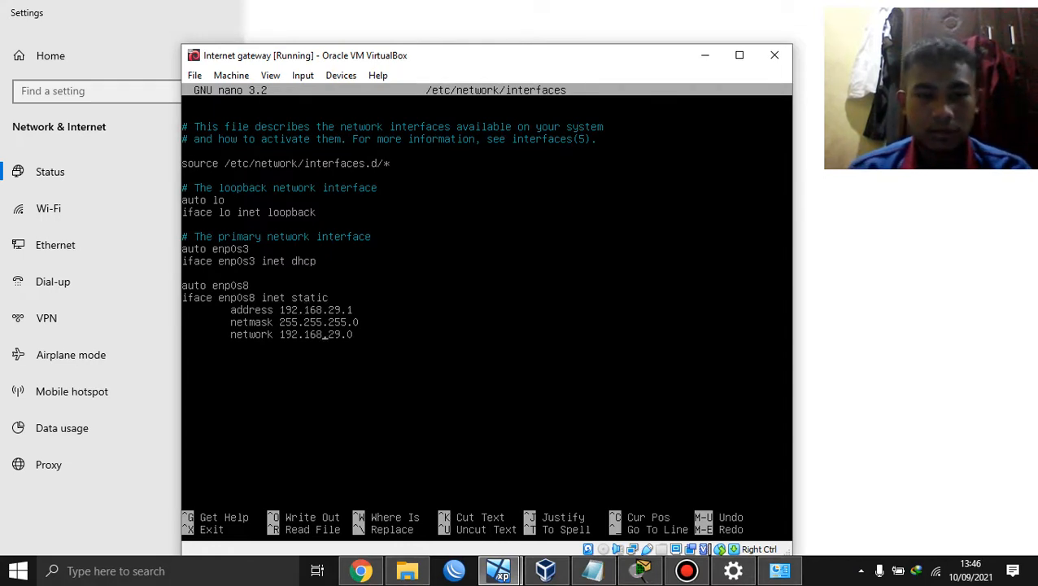
{"action": "key", "text": "BackSpace"}
Step: Finish the enp0s8 address as 192.168.29.1 and save the interfaces file
{"action": "type", "text": "8"}
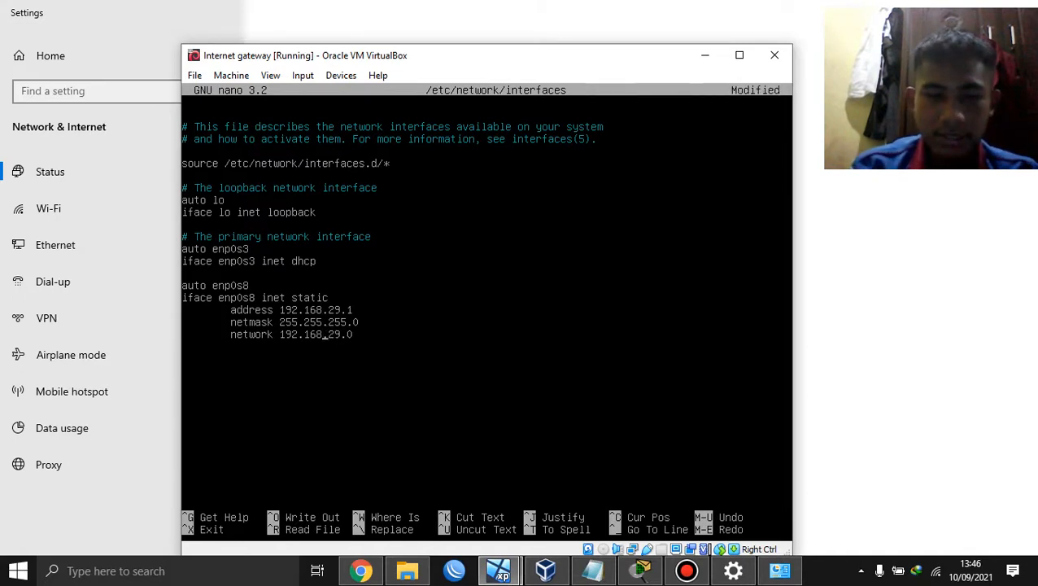
{"action": "key", "text": "ctrl+x"}
{"action": "key", "text": "y"}
{"action": "key", "text": "Return"}
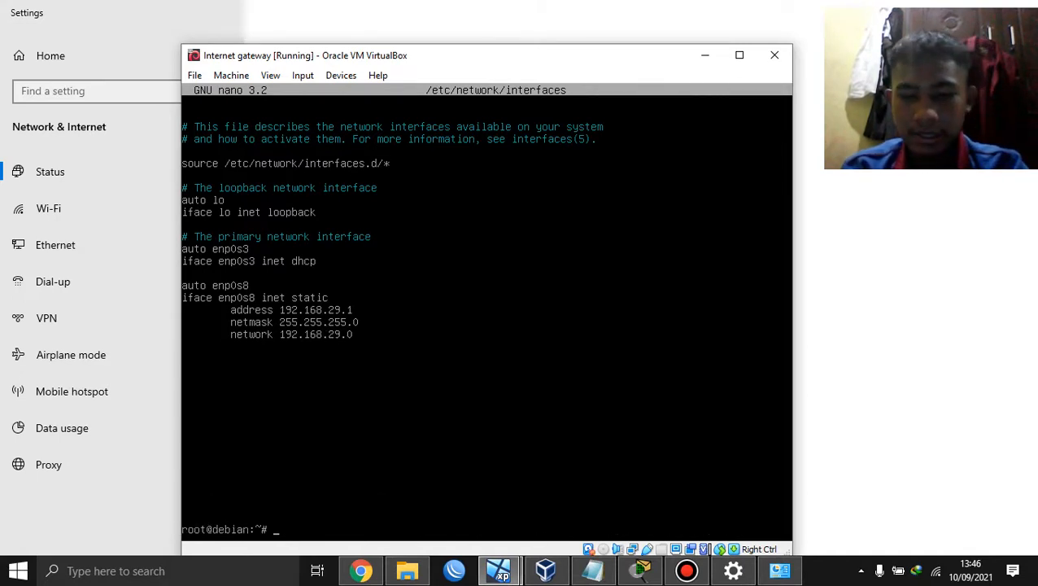
Step: Restart networking and verify enp0s8 at 192.168.29.1/24 and enp0s3 at 192.168.43.92/24
{"action": "type", "text": "/etc"}
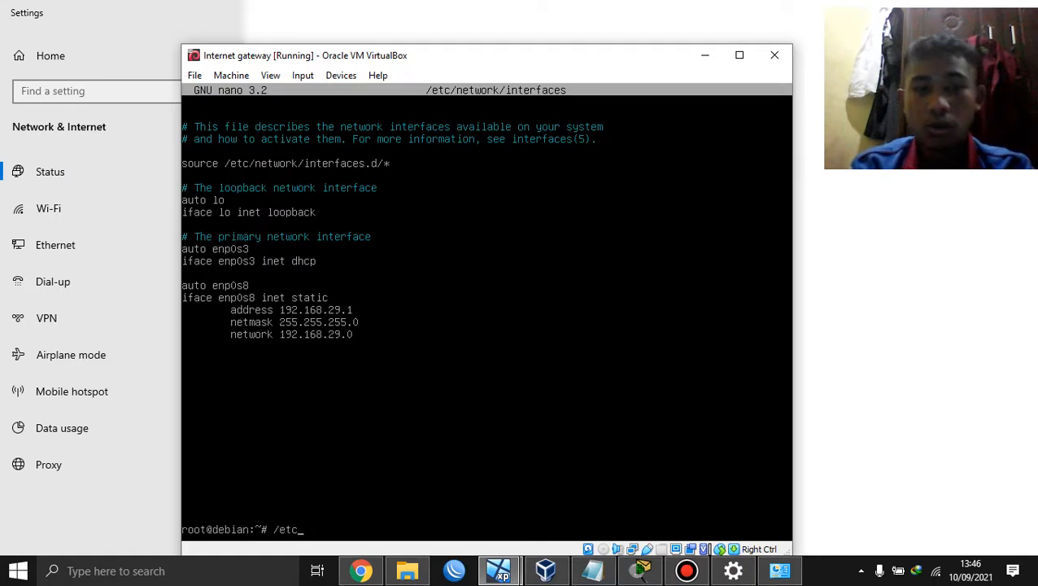
{"action": "type", "text": "/"}
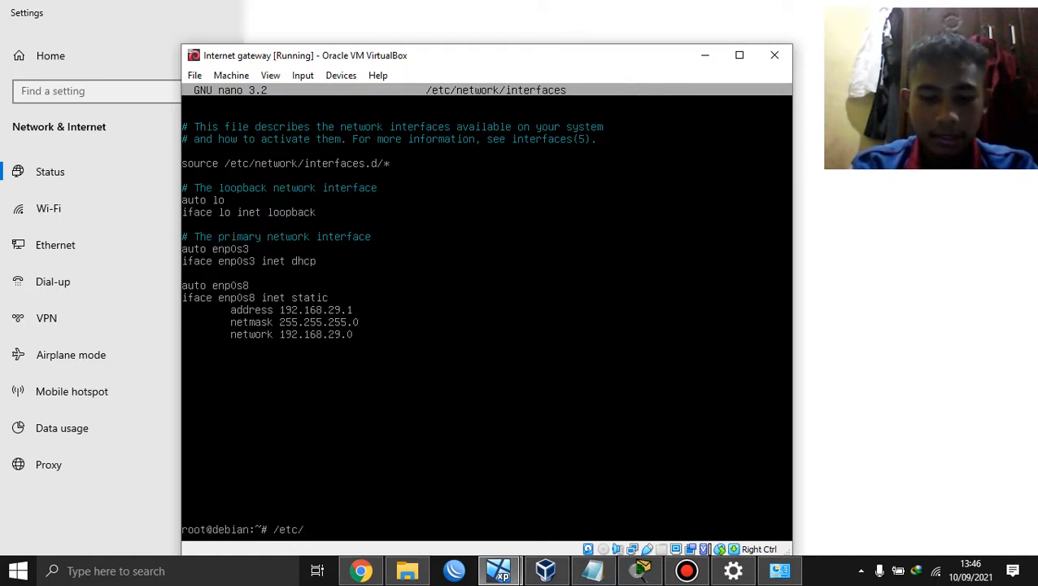
{"action": "type", "text": "init.d/"}
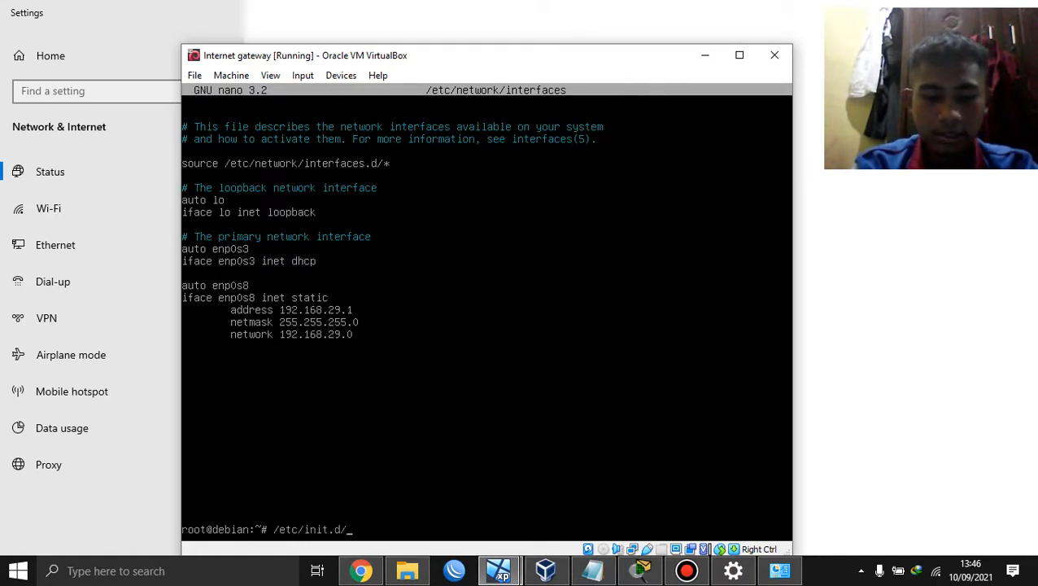
{"action": "type", "text": "networking"}
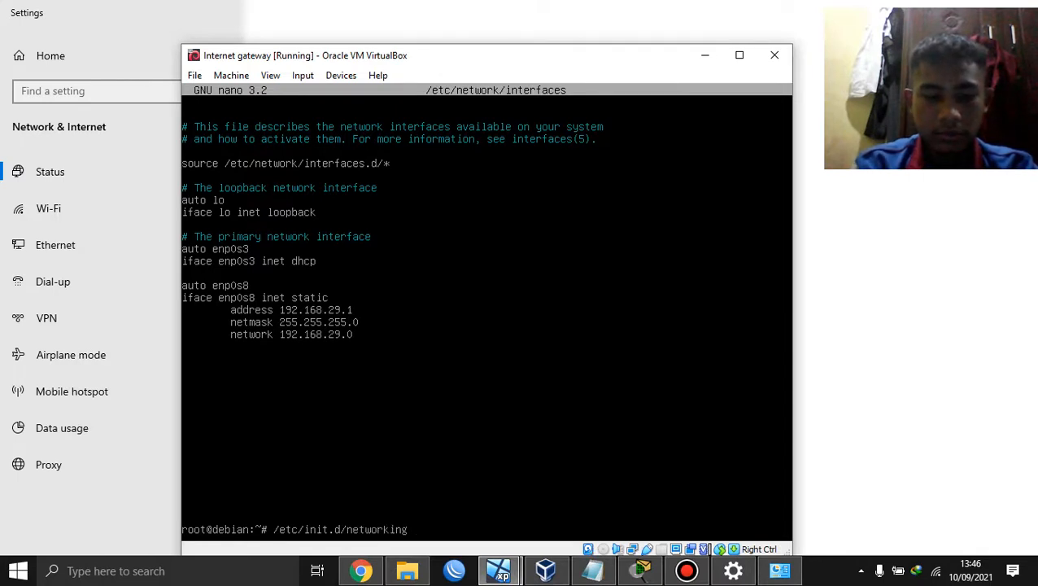
{"action": "type", "text": " restart"}
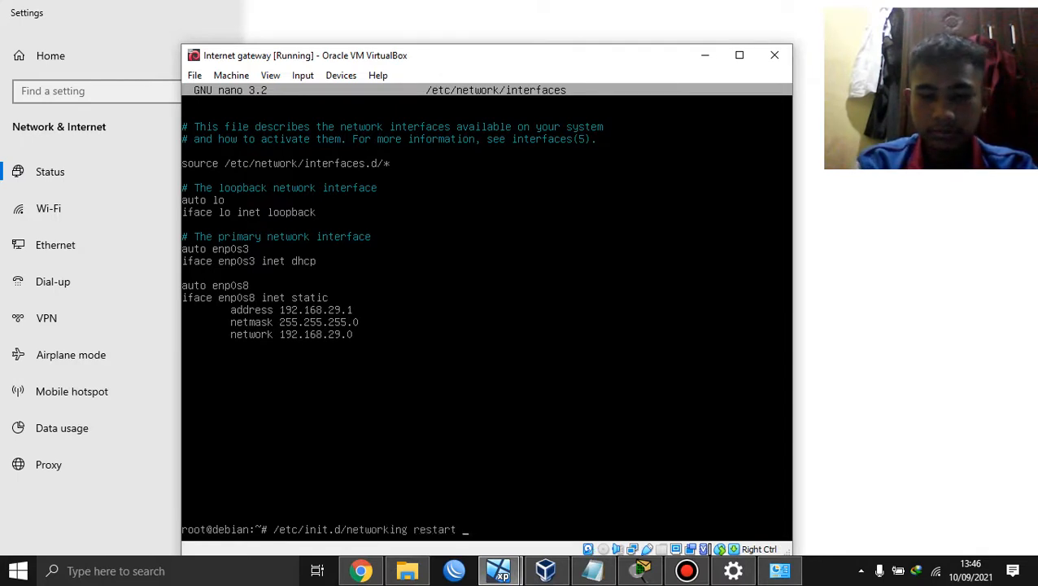
{"action": "key", "text": "Return"}
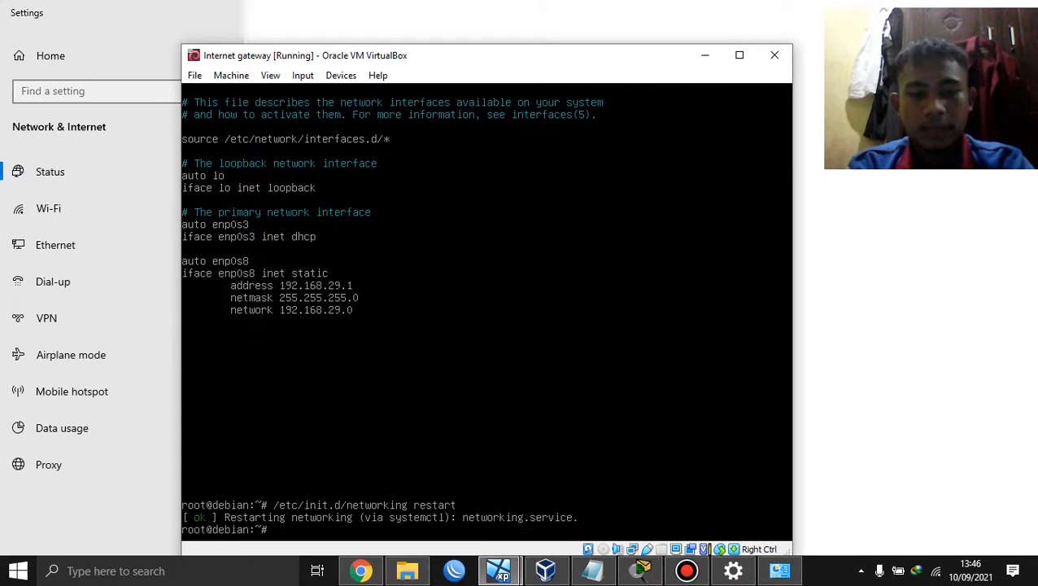
{"action": "type", "text": "ip a"}
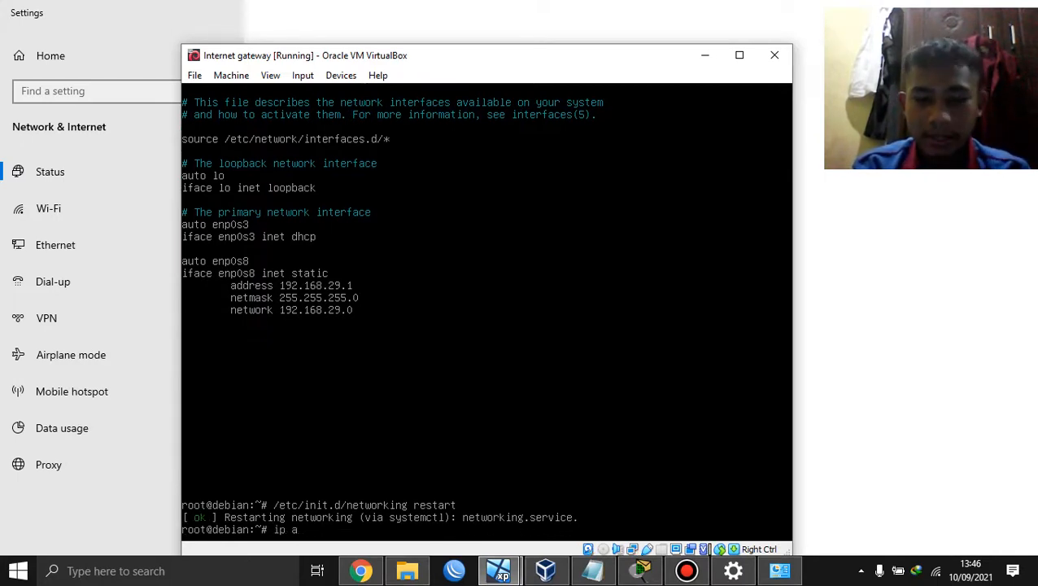
{"action": "key", "text": "Return"}
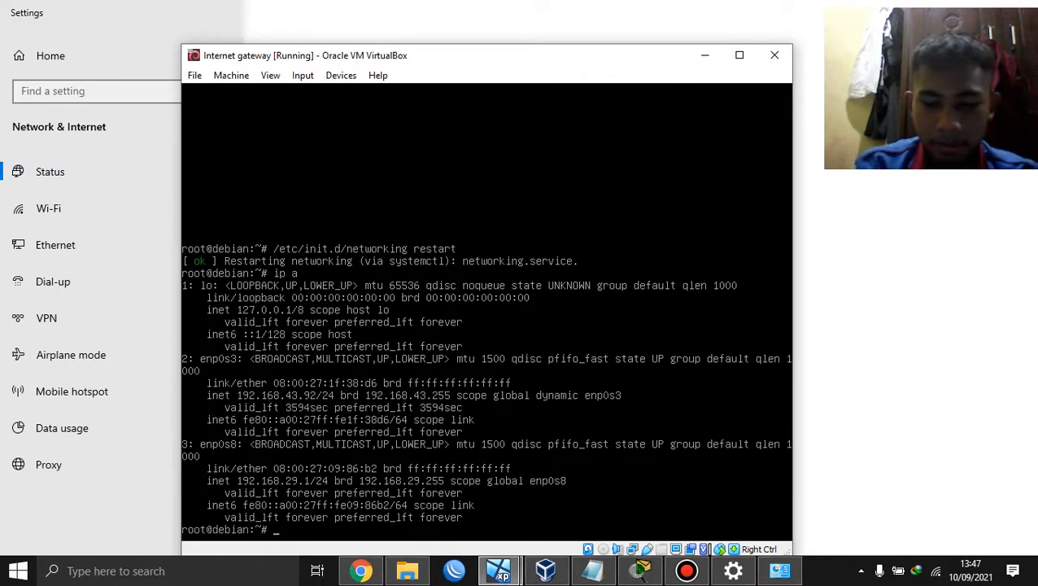
{"action": "type", "text": "ano "}
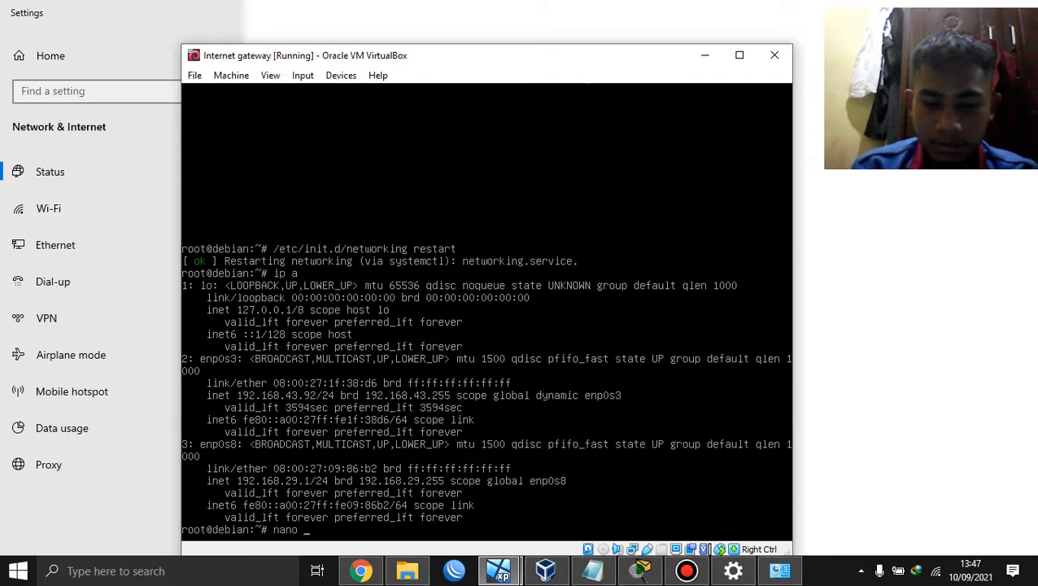
{"action": "type", "text": "/etc/r"}
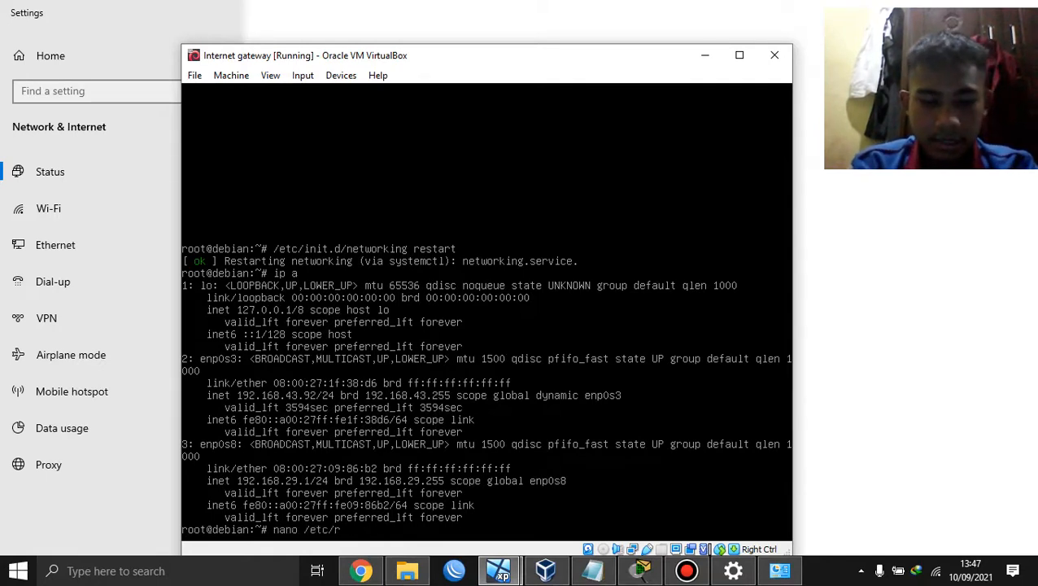
{"action": "type", "text": "esolv"}
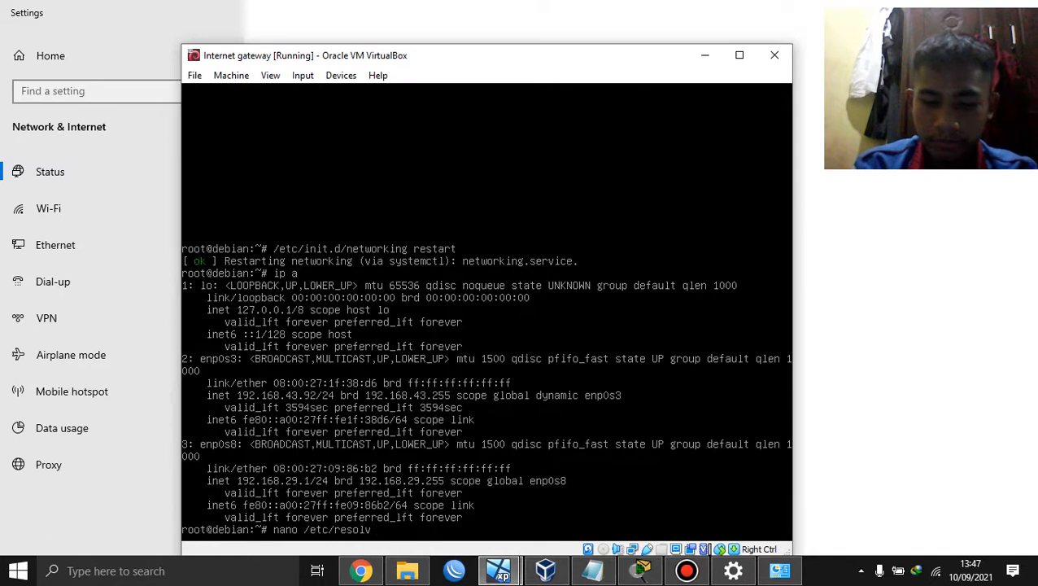
{"action": "type", "text": "/conf"}
{"action": "key", "text": "Return"}
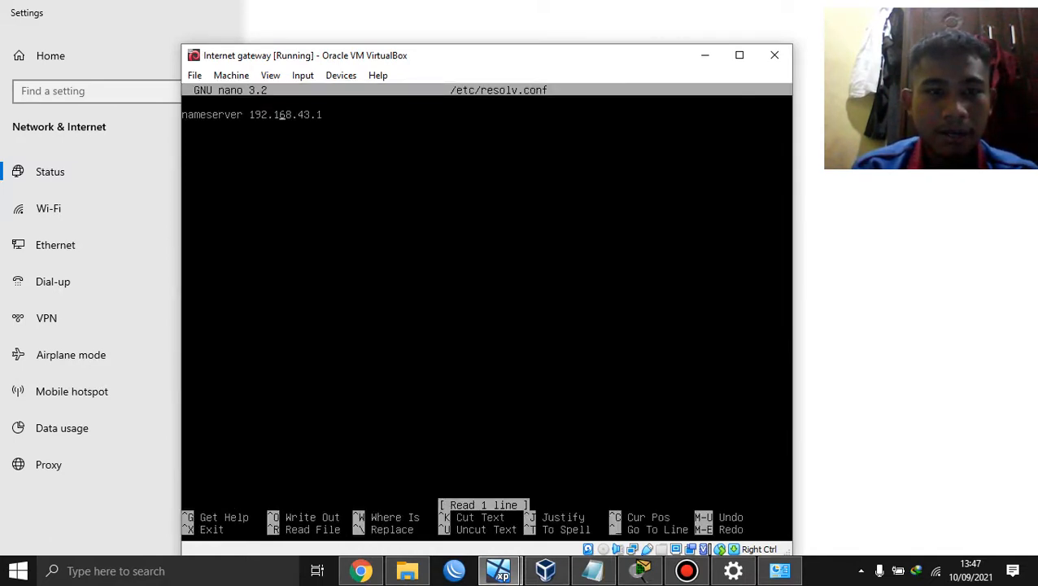
{"action": "key", "text": "ctrl+x"}
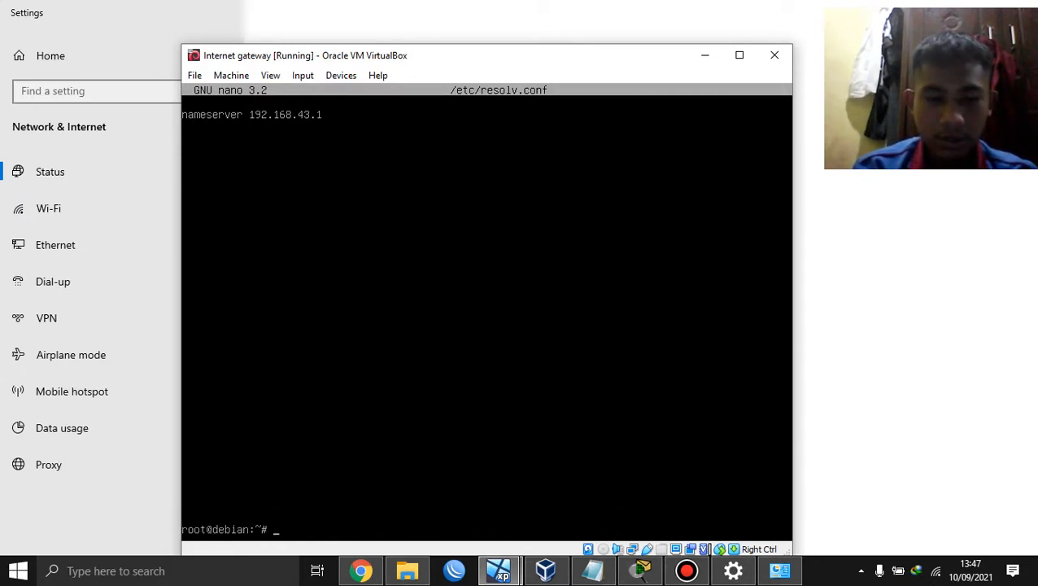
{"action": "type", "text": "nano /et"}
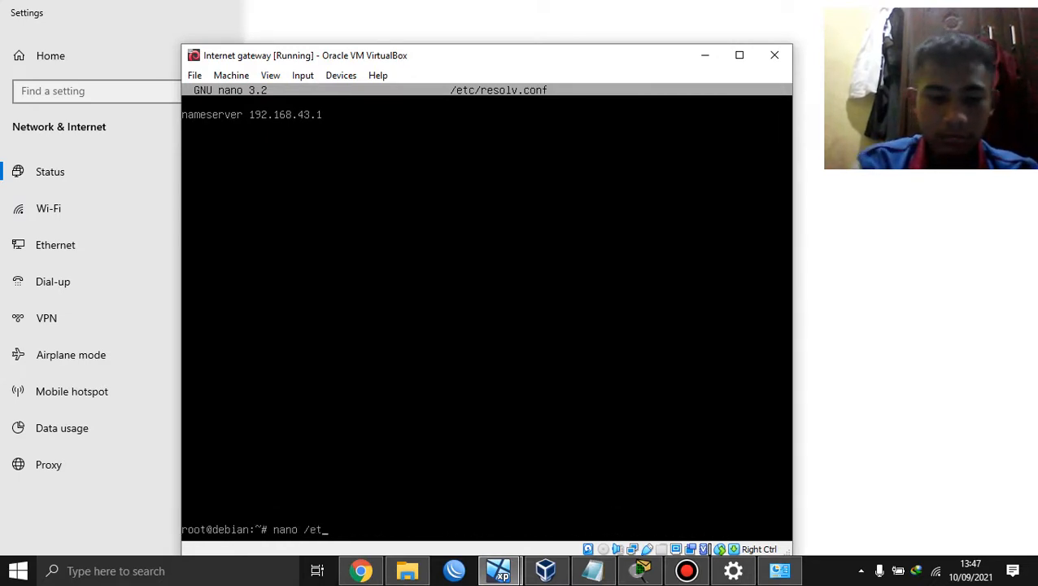
{"action": "type", "text": "c/host"}
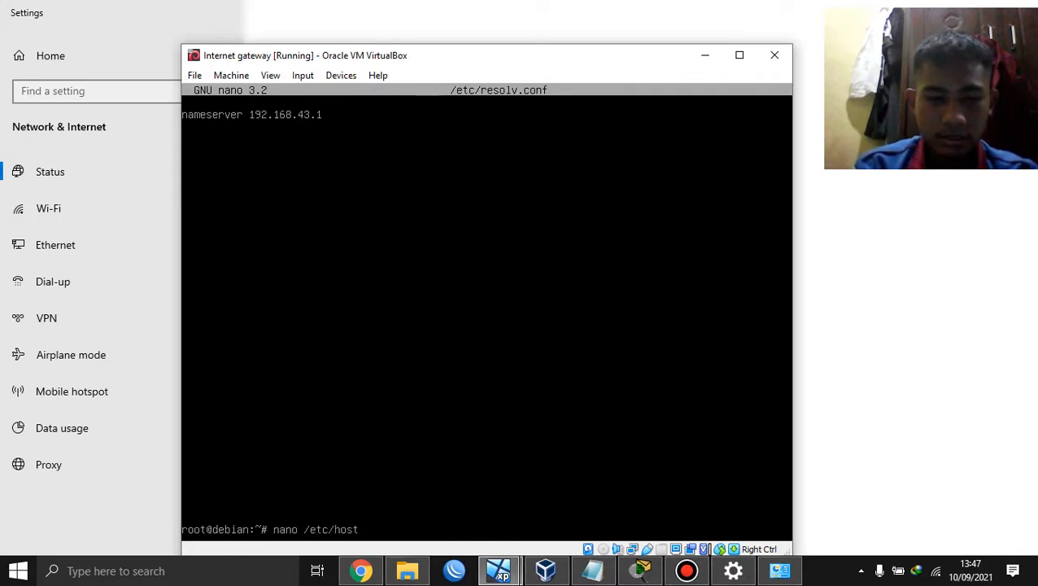
{"action": "type", "text": "s"}
{"action": "key", "text": "Return"}
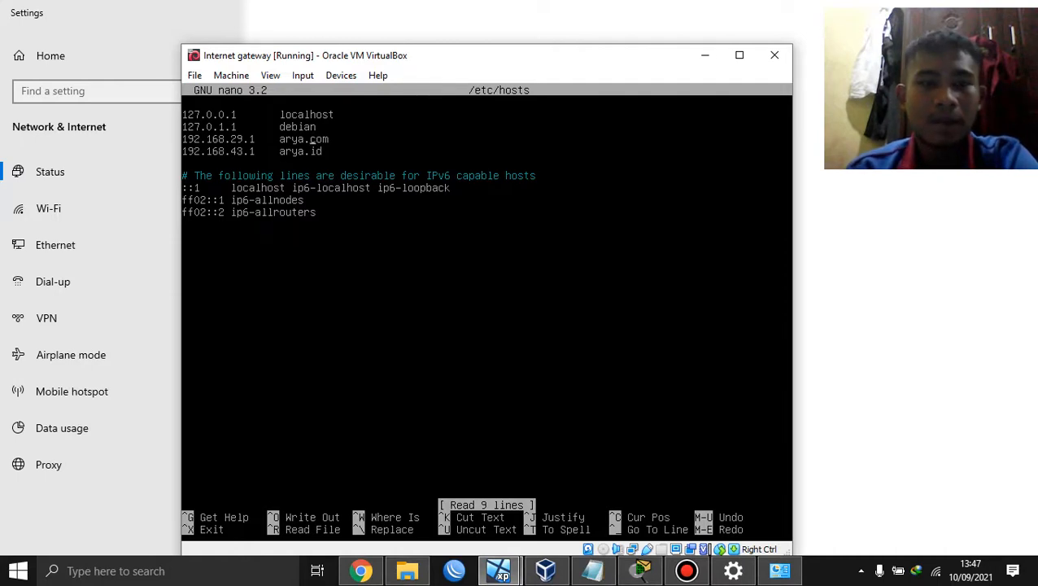
{"action": "key", "text": "Down"}
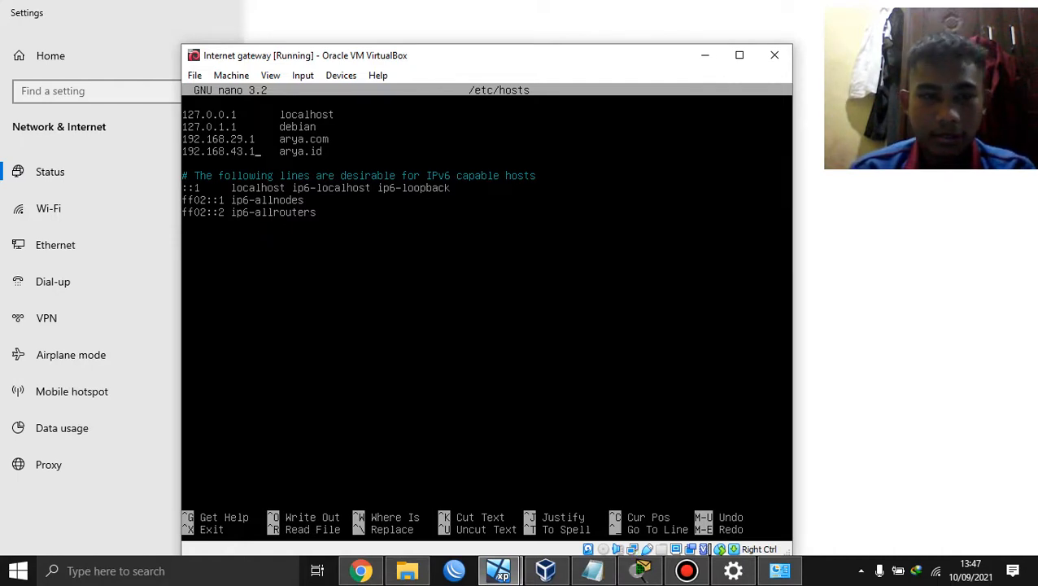
{"action": "key", "text": "ctrl+x"}
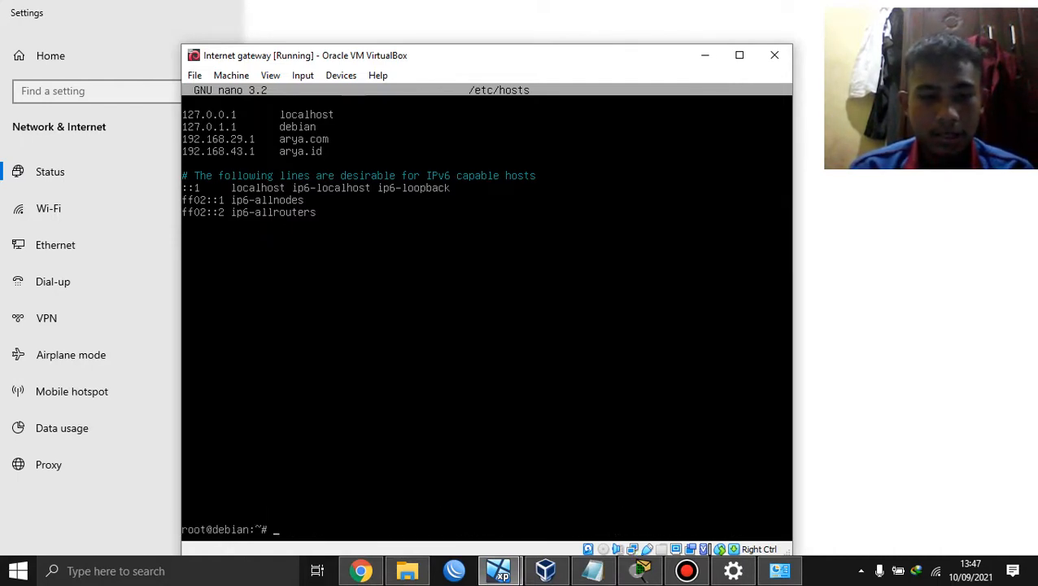
Step: Keep net.ipv4.ip_forward=1 uncommented in /etc/sysctl.conf and save the file
{"action": "type", "text": "nano"}
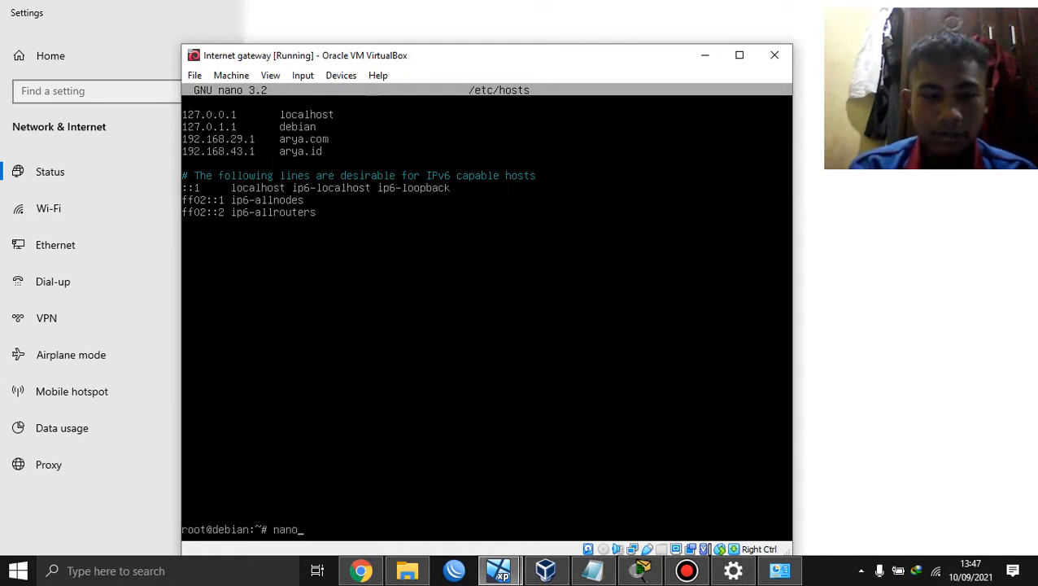
{"action": "type", "text": " /etc/"}
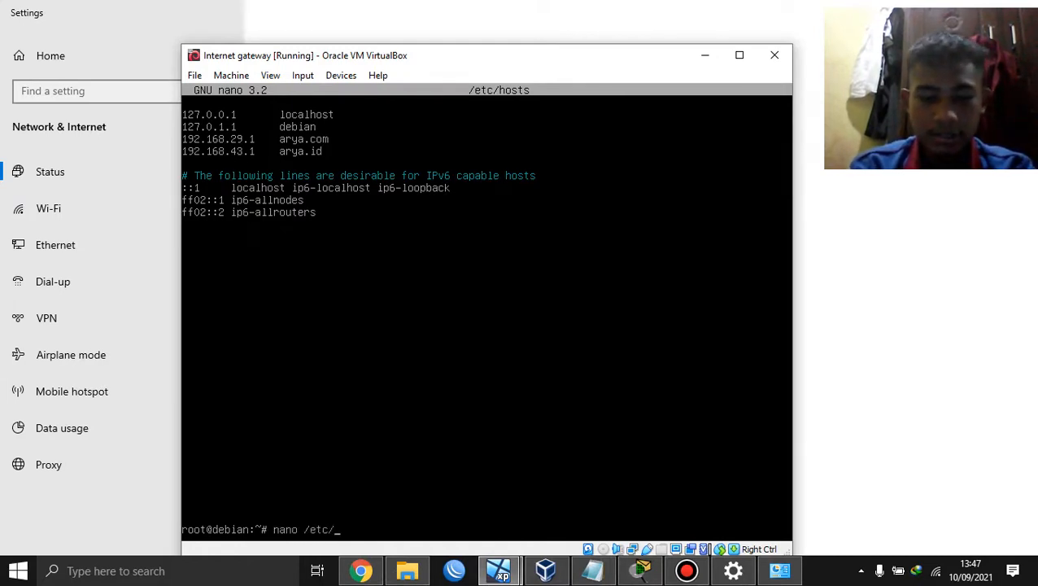
{"action": "type", "text": "sysctl."}
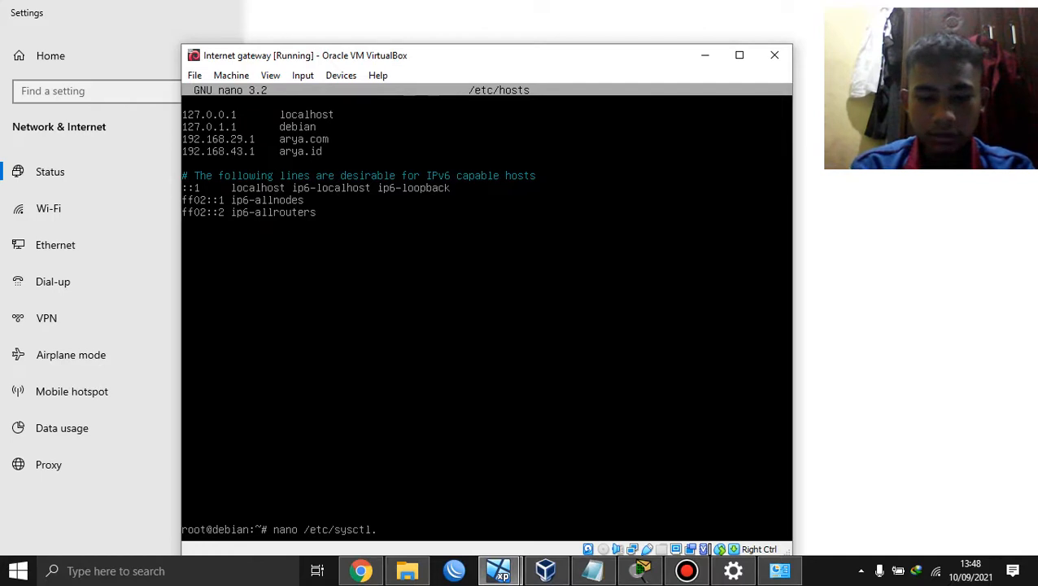
{"action": "type", "text": "conf"}
{"action": "key", "text": "Return"}
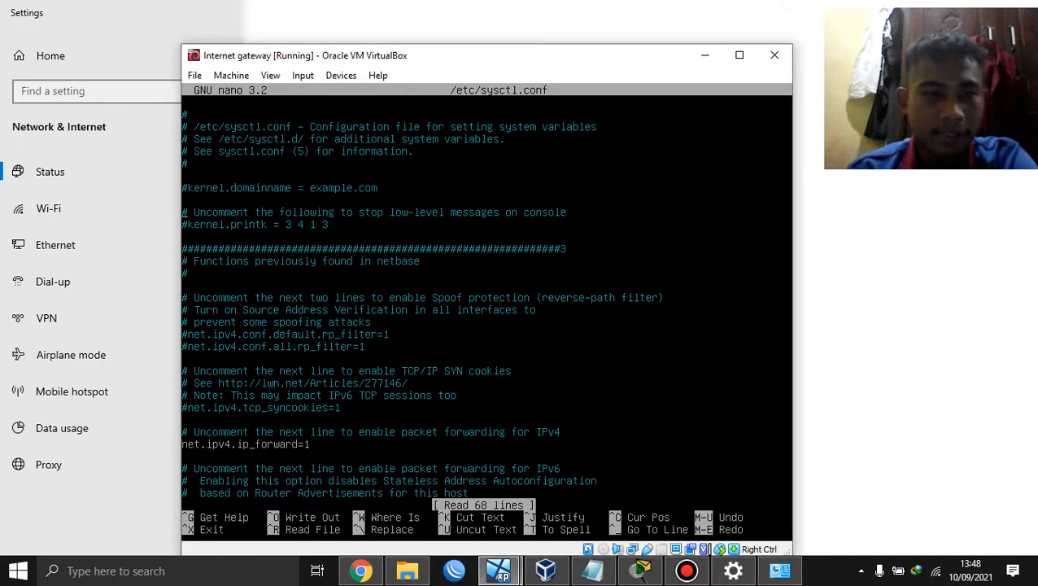
{"action": "key", "text": "Down"}
{"action": "key", "text": "Down"}
{"action": "key", "text": "Down"}
{"action": "key", "text": "Down"}
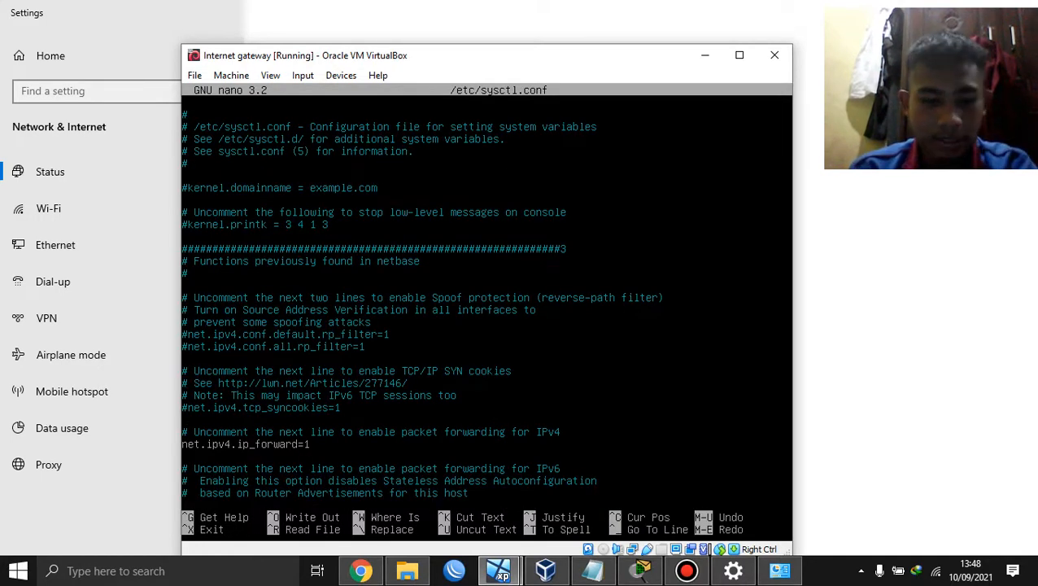
{"action": "type", "text": "#"}
{"action": "key", "text": "BackSpace"}
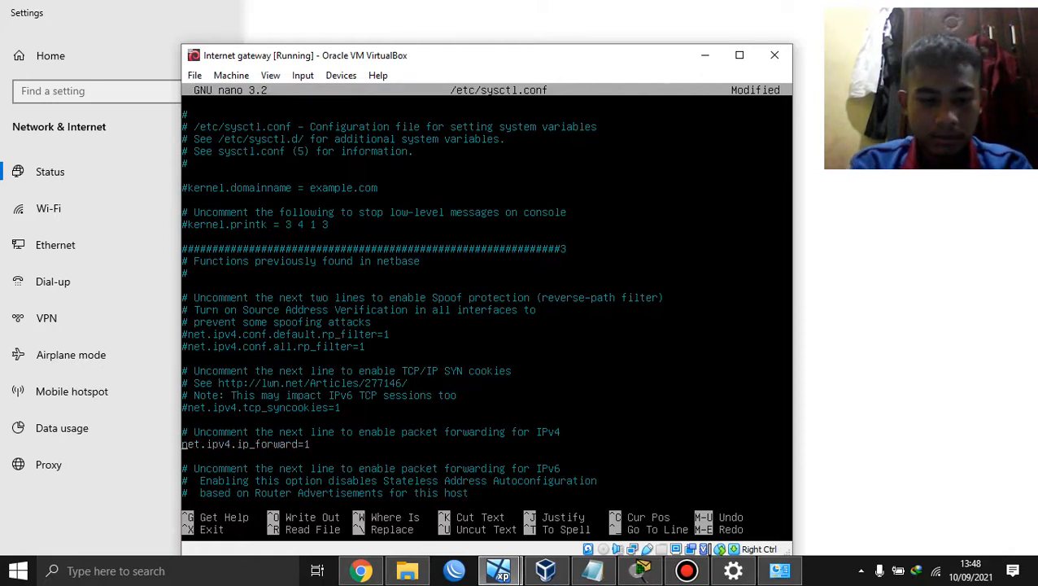
{"action": "key", "text": "ctrl+x"}
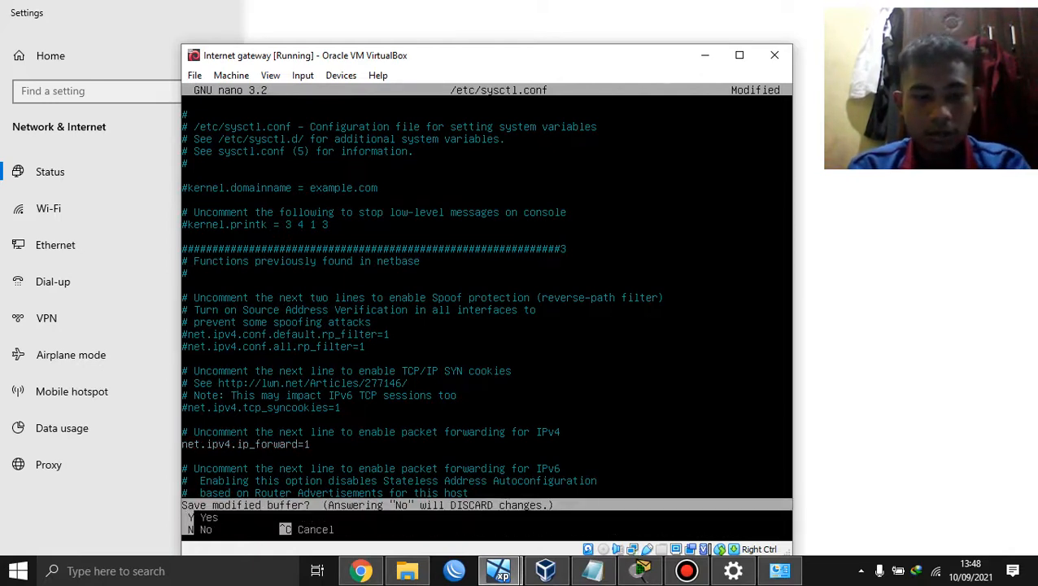
{"action": "key", "text": "y"}
{"action": "key", "text": "Return"}
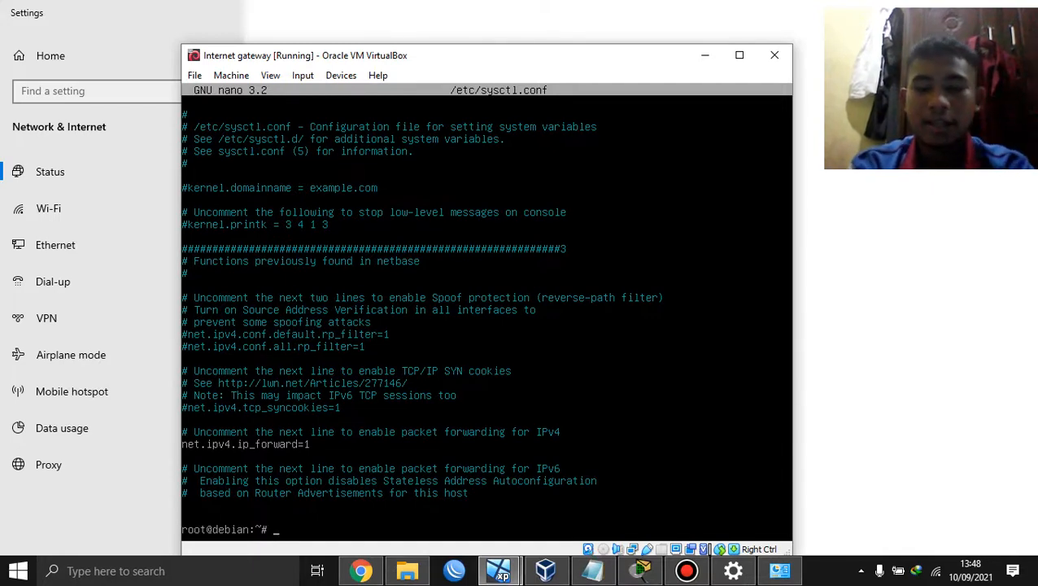
Step: Ping google.com and confirm 0% packet loss
{"action": "type", "text": "ping "}
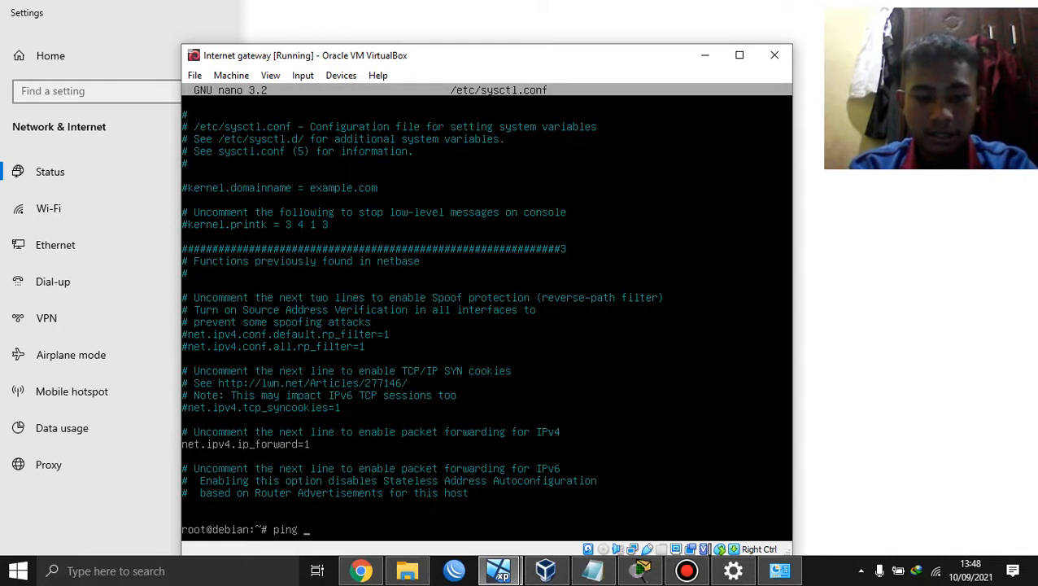
{"action": "type", "text": "google.com"}
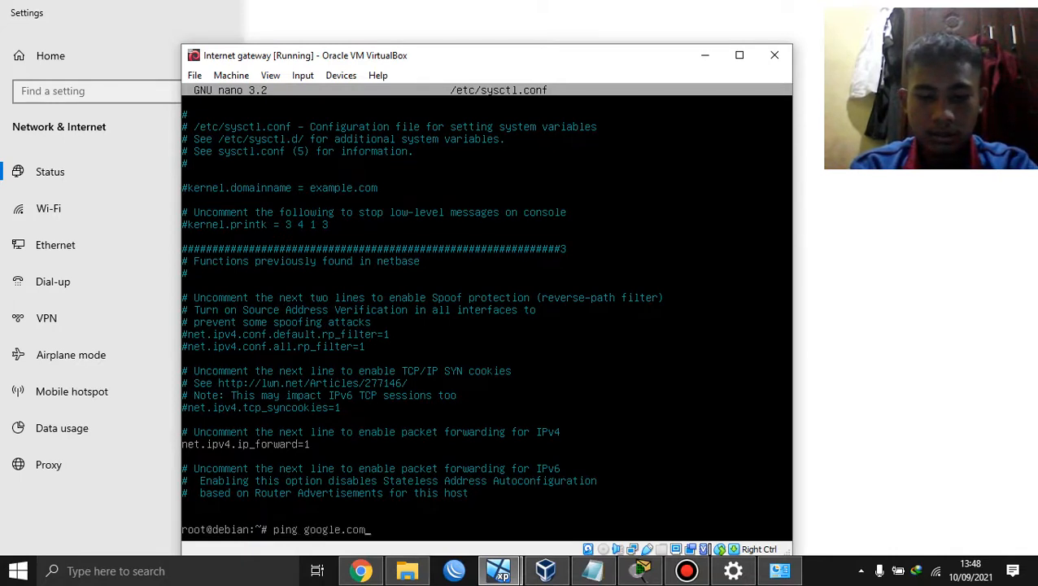
{"action": "key", "text": "Return"}
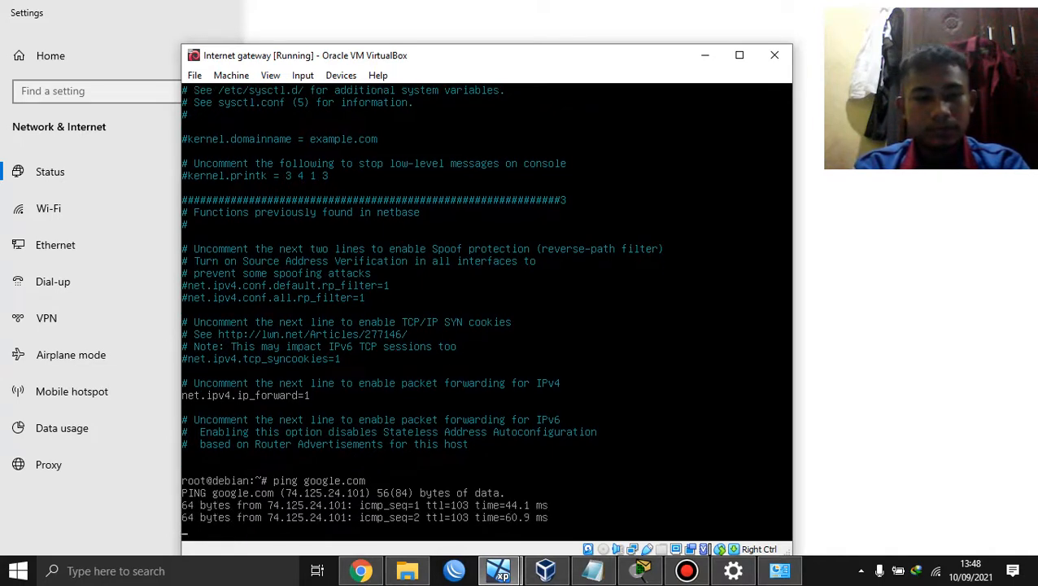
{"action": "key", "text": "ctrl+c"}
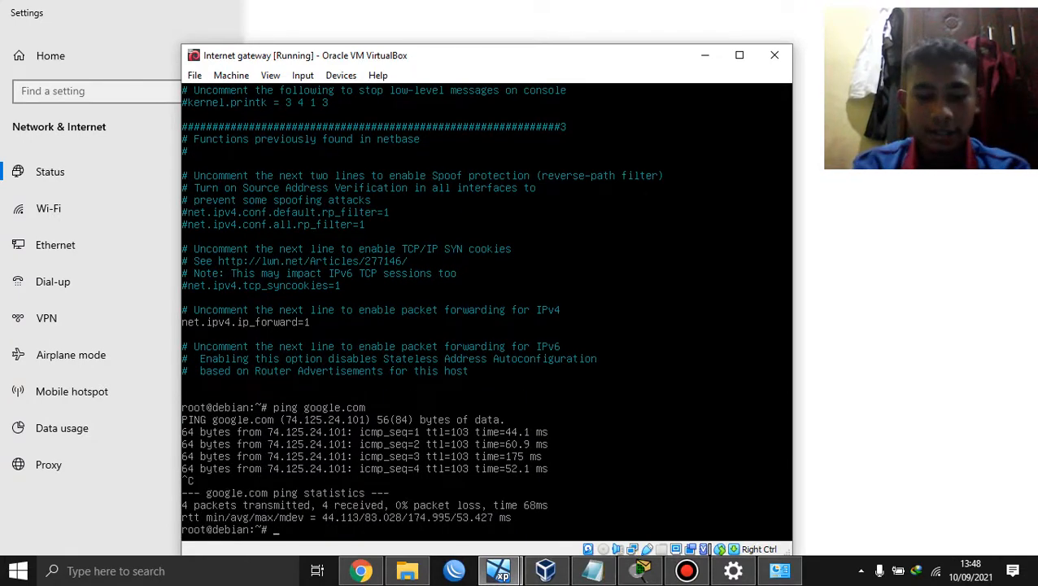
{"action": "type", "text": "nano /"}
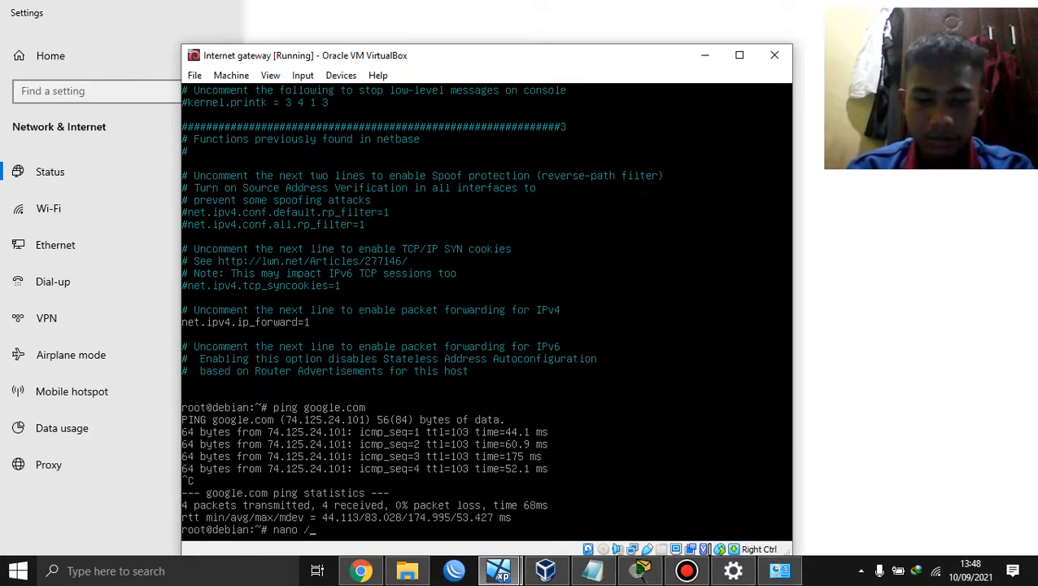
{"action": "type", "text": "etc/"}
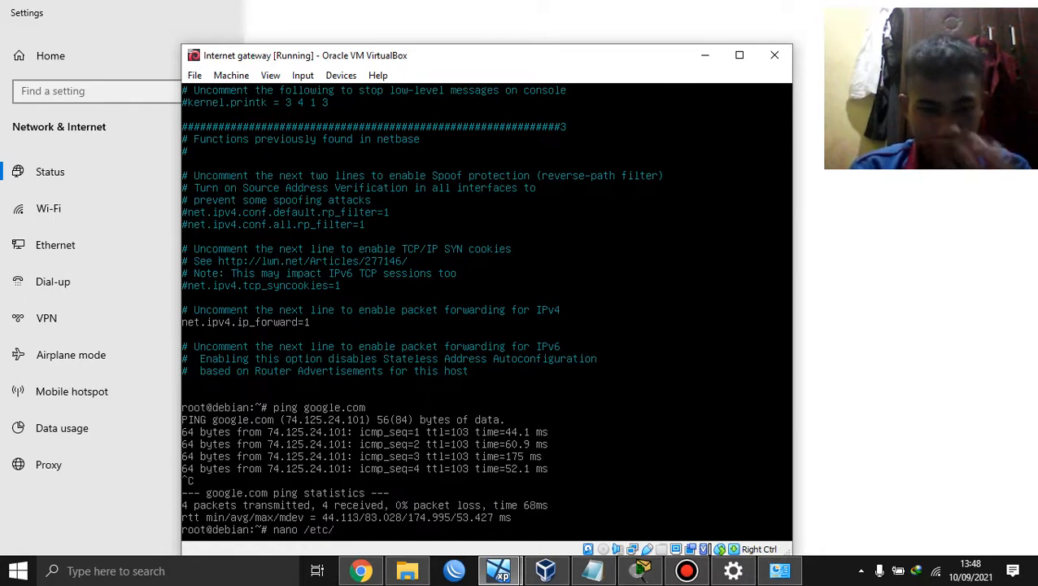
{"action": "type", "text": "apt/"}
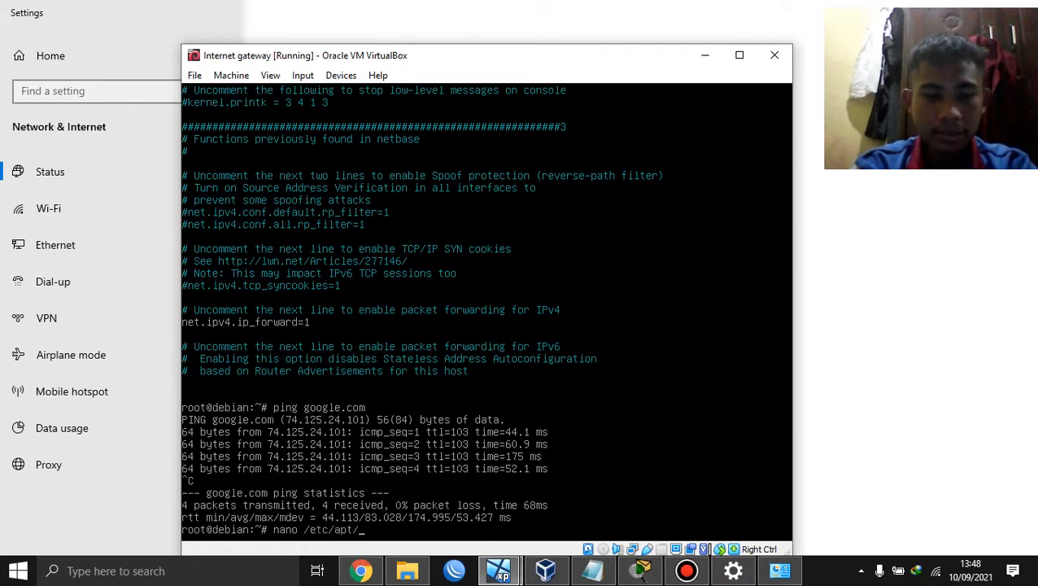
{"action": "type", "text": "sources.list"}
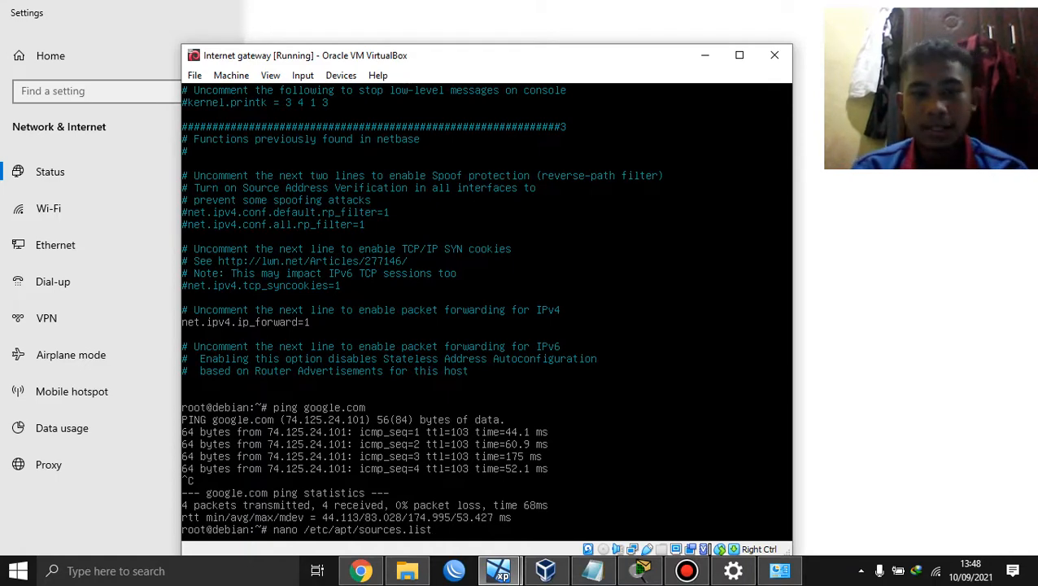
Step: Open /etc/apt/sources.list, make a small edit, and save it
{"action": "key", "text": "Return"}
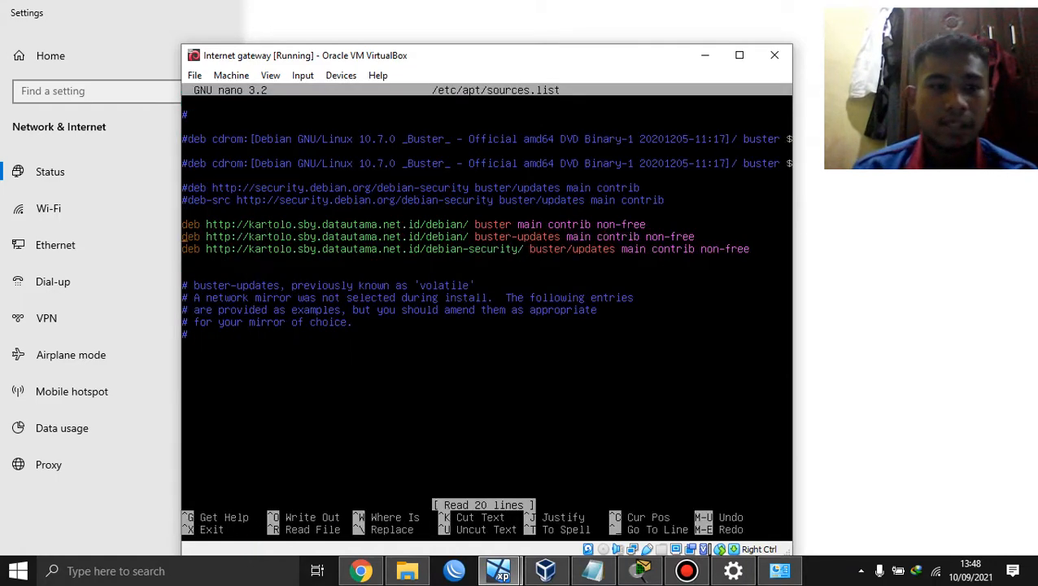
{"action": "key", "text": "Down"}
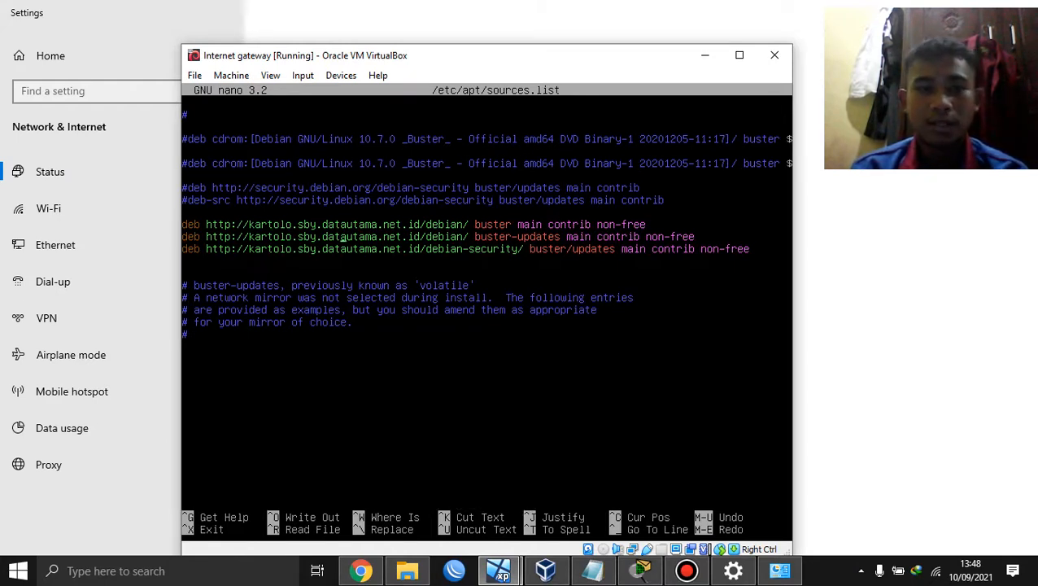
{"action": "key", "text": "Return"}
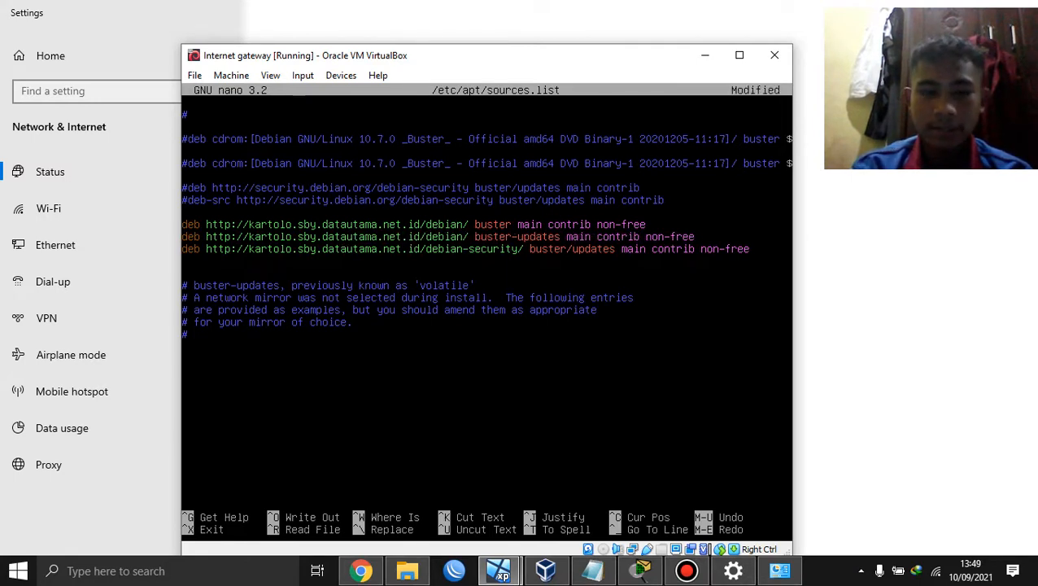
{"action": "key", "text": "ctrl+x"}
{"action": "key", "text": "y"}
{"action": "key", "text": "Return"}
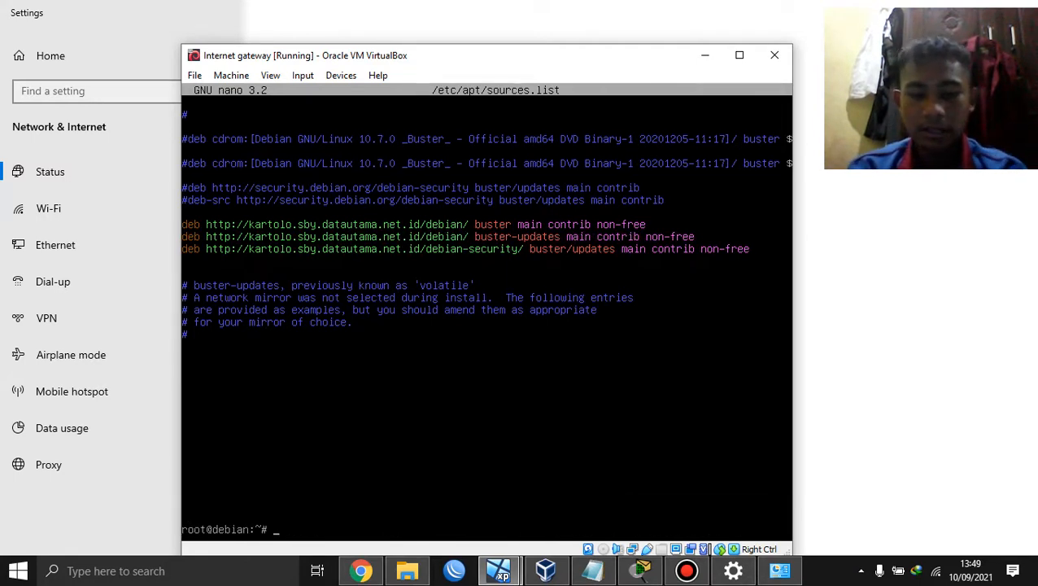
Step: Run apt-get update against the kartolo Debian buster mirrors
{"action": "type", "text": "apt-get"}
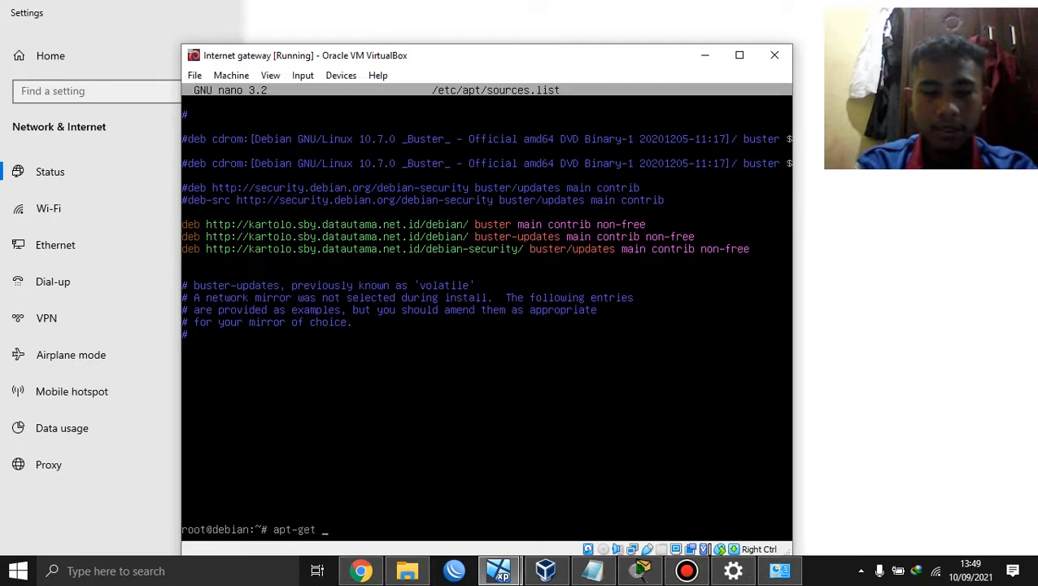
{"action": "type", "text": " update"}
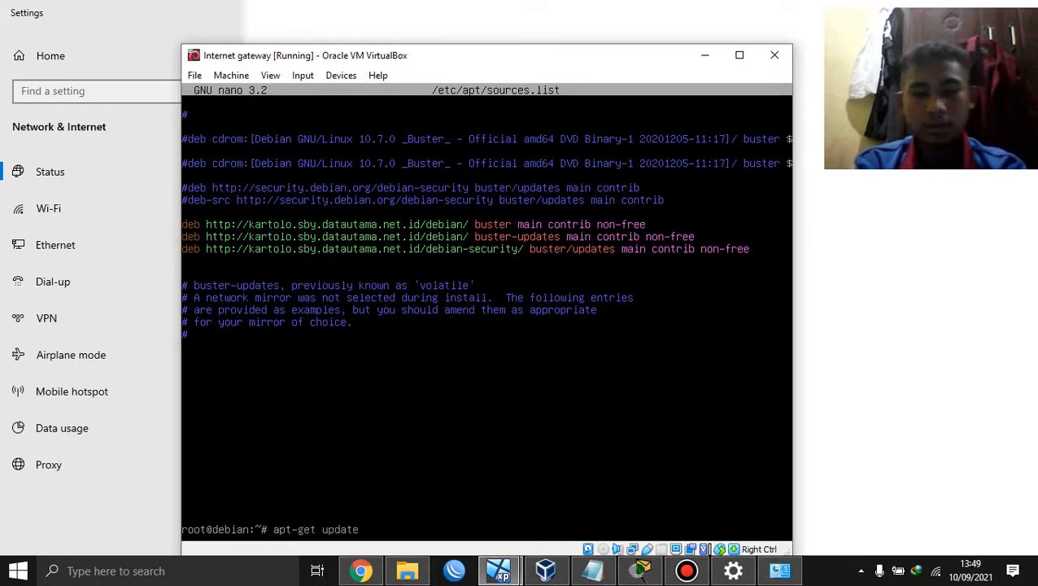
{"action": "key", "text": "Return"}
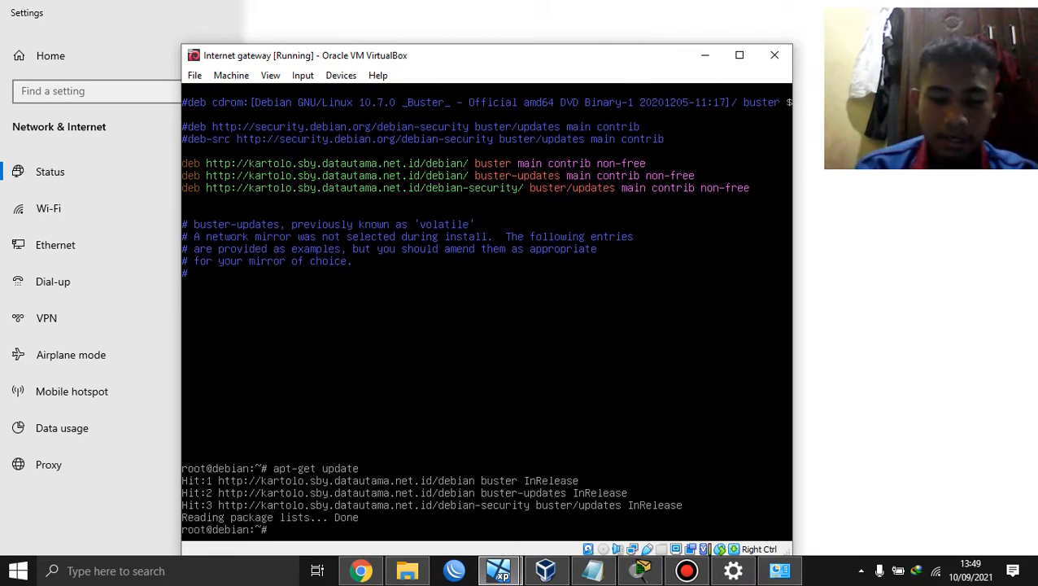
{"action": "type", "text": "apt-"}
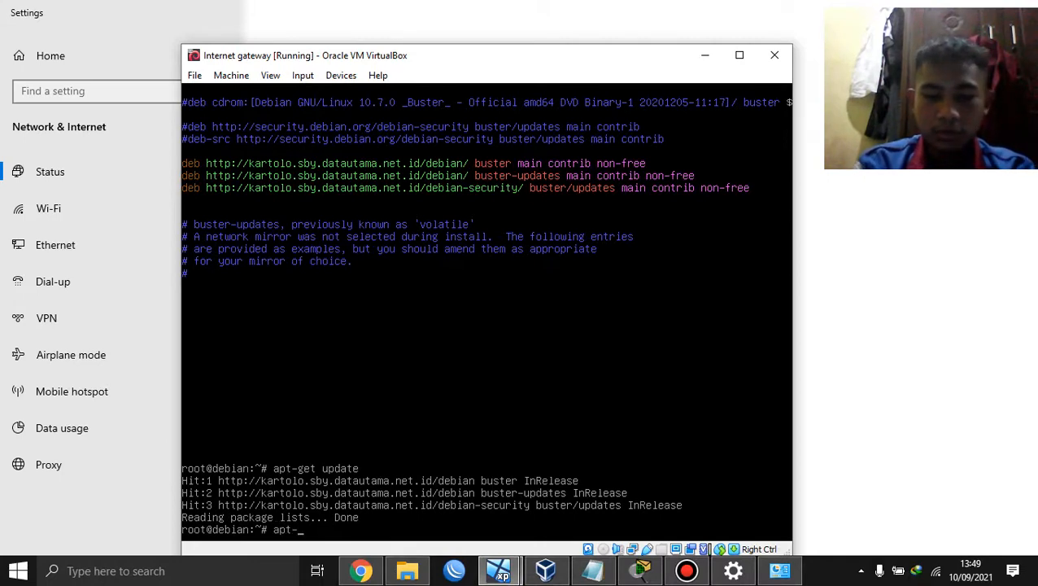
{"action": "type", "text": "get"}
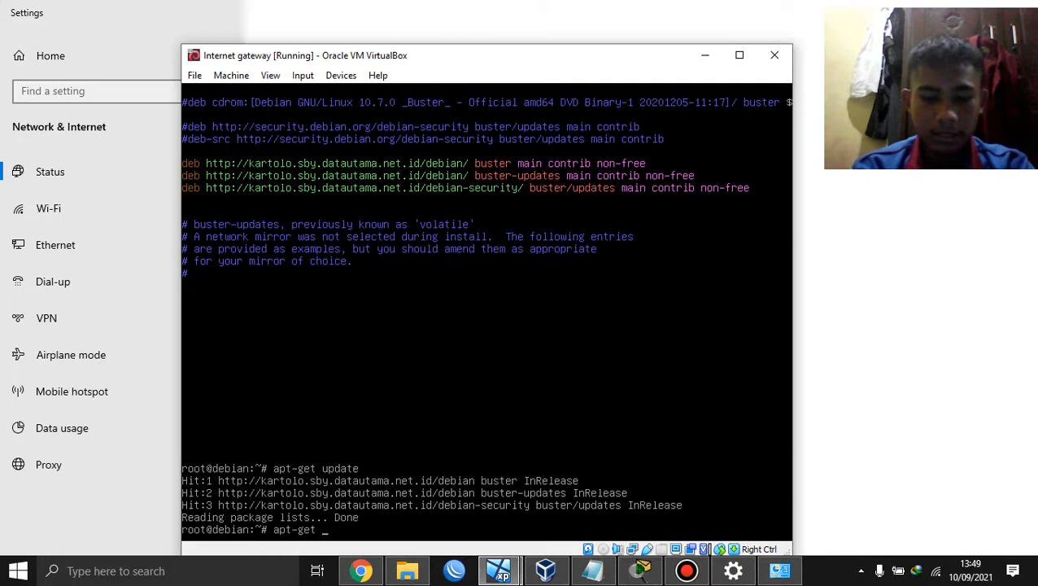
{"action": "type", "text": " install"}
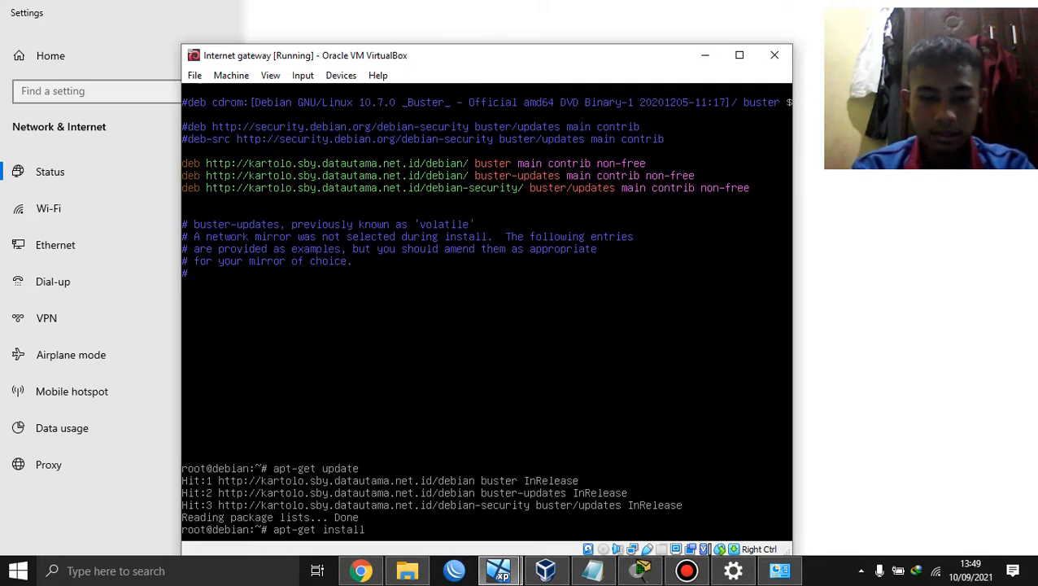
{"action": "type", "text": " isc-dhcp-s"}
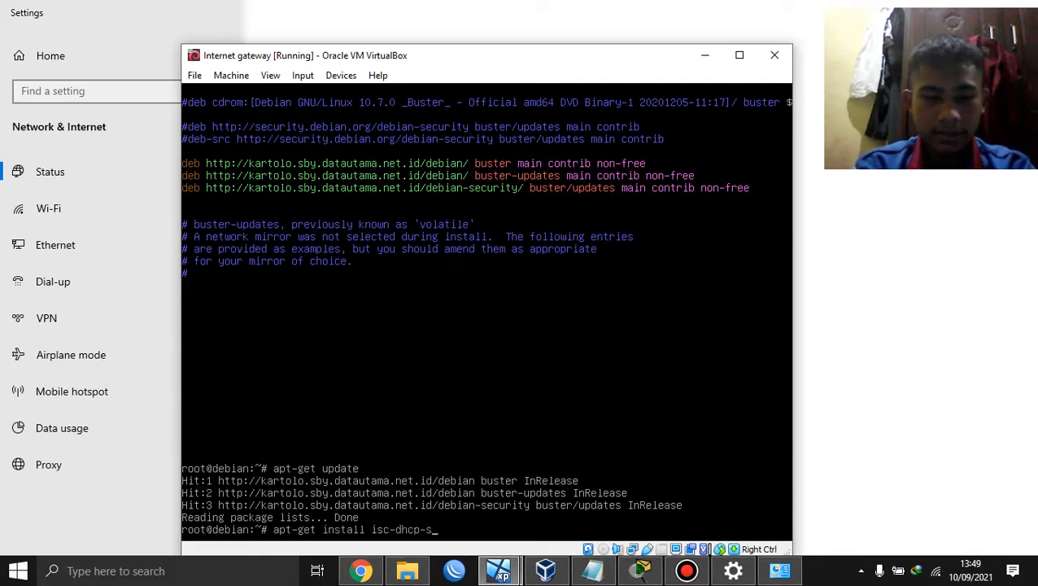
{"action": "type", "text": "erver"}
Step: Run the isc-dhcp-server install, which reports 4.4.1-2+deb10u1 already the newest version
{"action": "key", "text": "Return"}
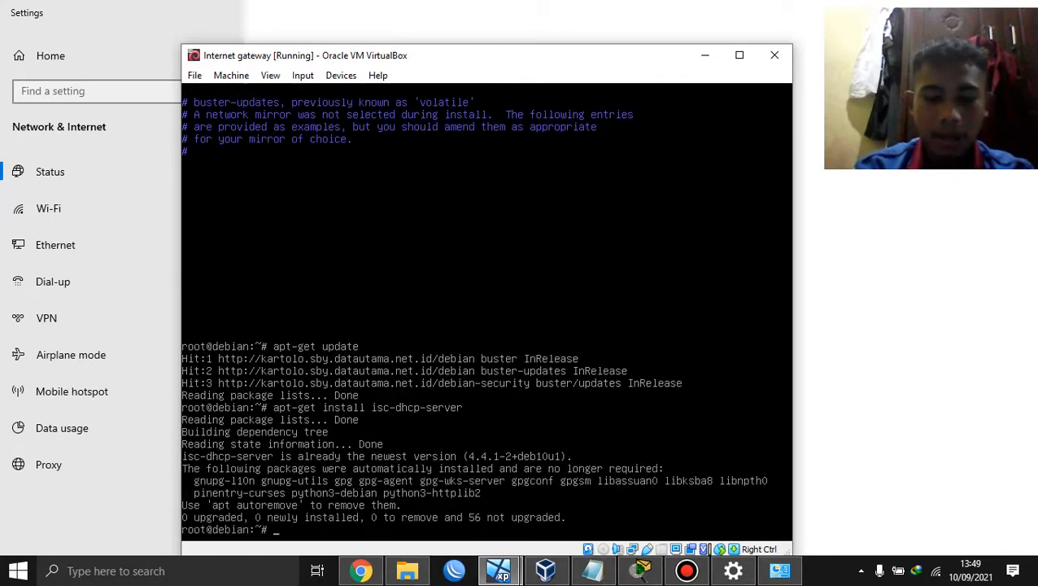
{"action": "type", "text": "nano /etc/"}
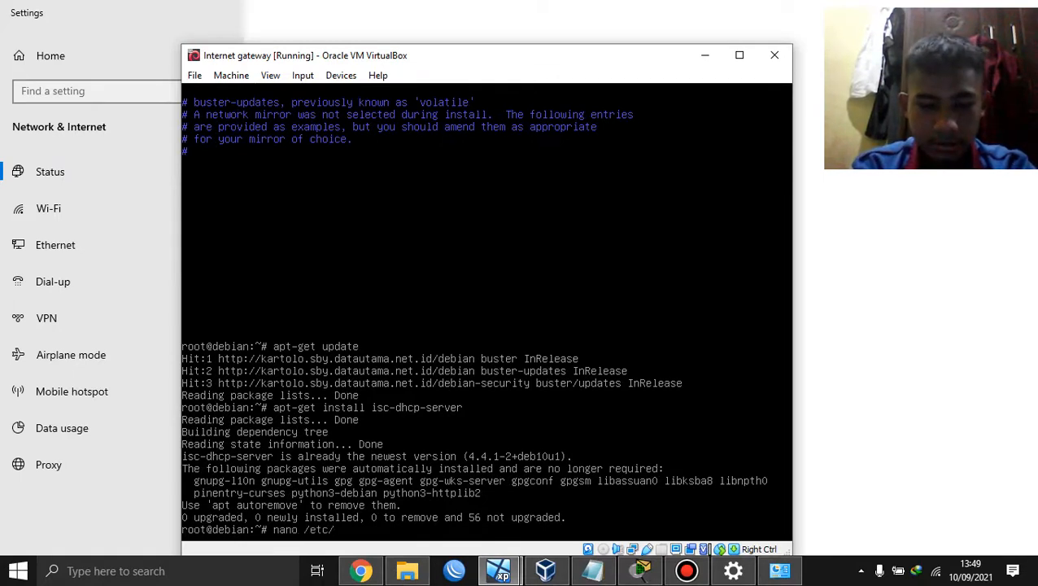
{"action": "type", "text": "default/"}
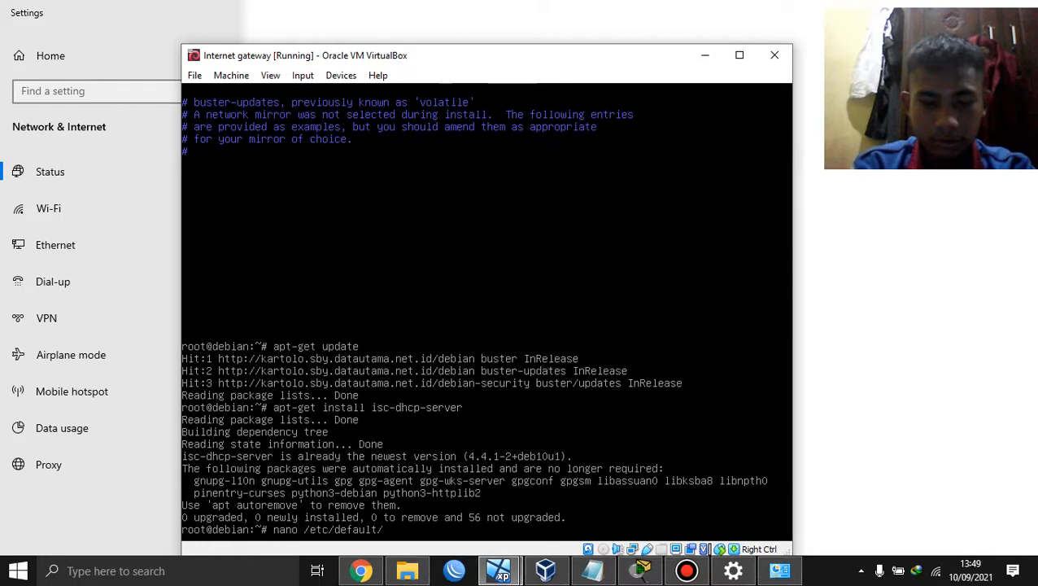
{"action": "type", "text": "is"}
{"action": "key", "text": "Tab"}
Step: Set INTERFACESv4="enp0s8" in /etc/default/isc-dhcp-server and save it
{"action": "key", "text": "Return"}
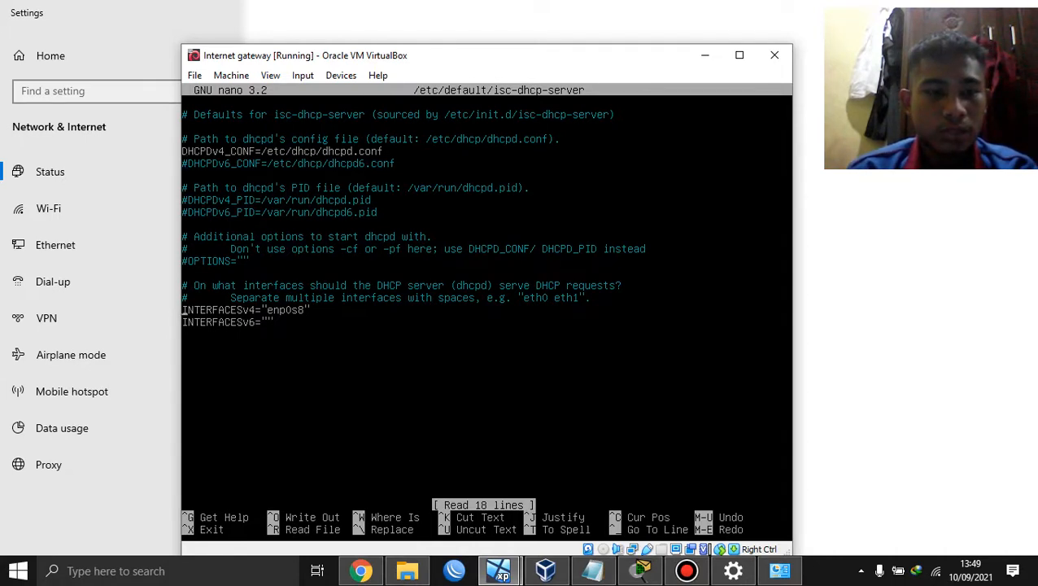
{"action": "key", "text": "Right"}
{"action": "key", "text": "Right"}
{"action": "key", "text": "Right"}
{"action": "key", "text": "Right"}
{"action": "key", "text": "Right"}
{"action": "key", "text": "Right"}
{"action": "key", "text": "Right"}
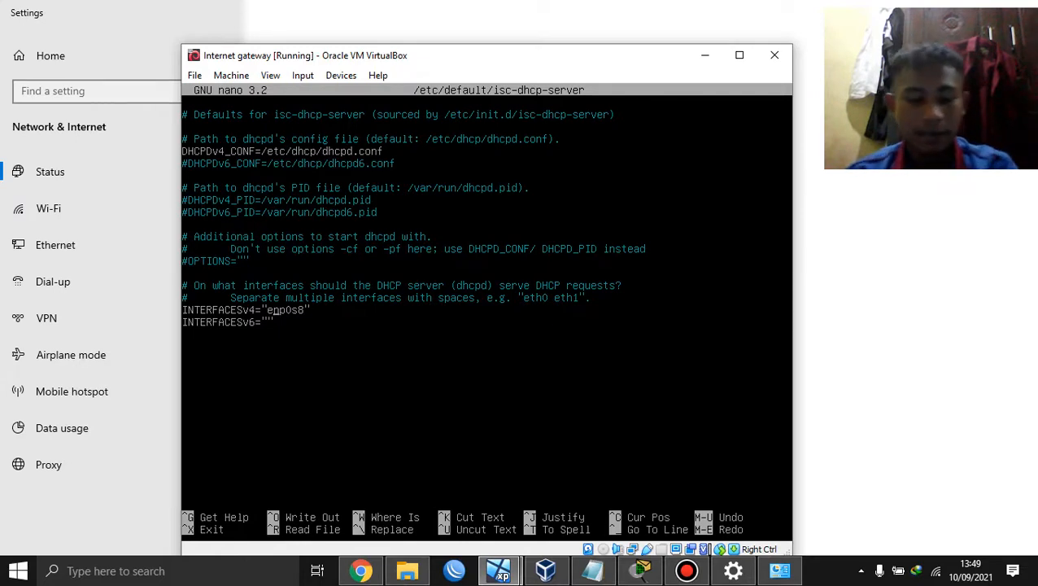
{"action": "key", "text": "ctrl+x"}
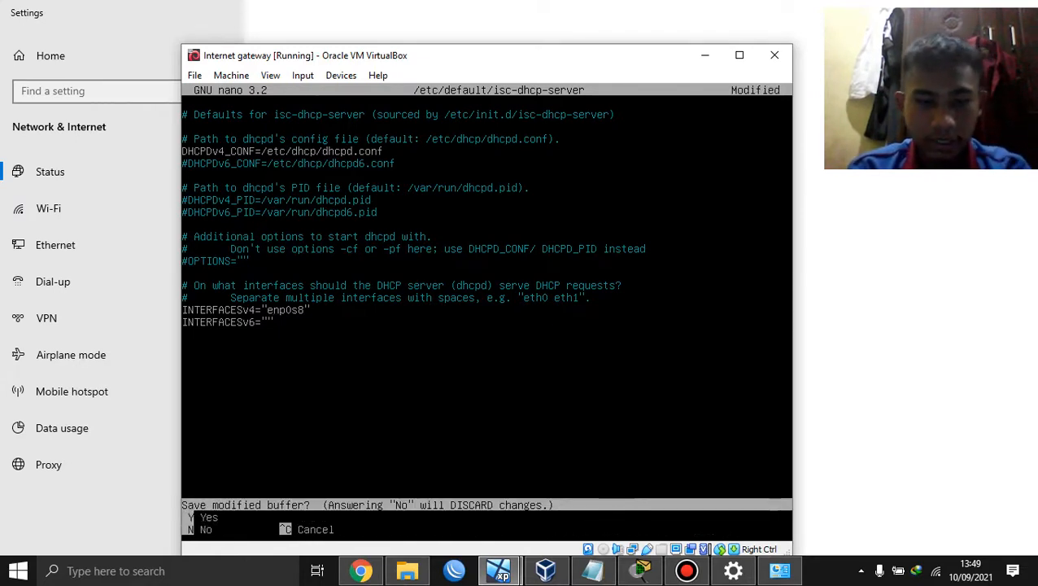
{"action": "key", "text": "y"}
{"action": "key", "text": "Return"}
{"action": "type", "text": "na"}
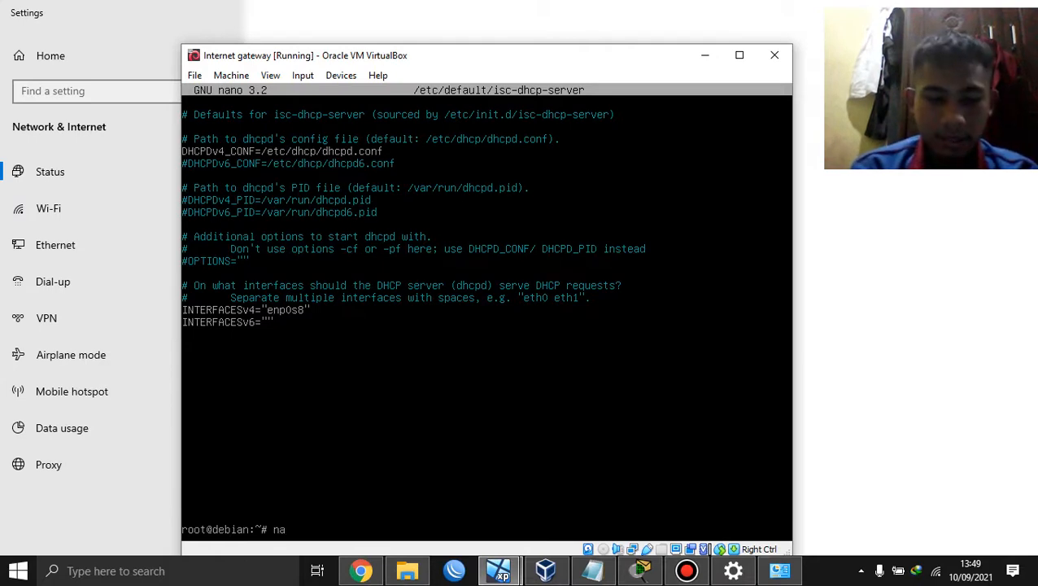
{"action": "type", "text": "no /etc/"}
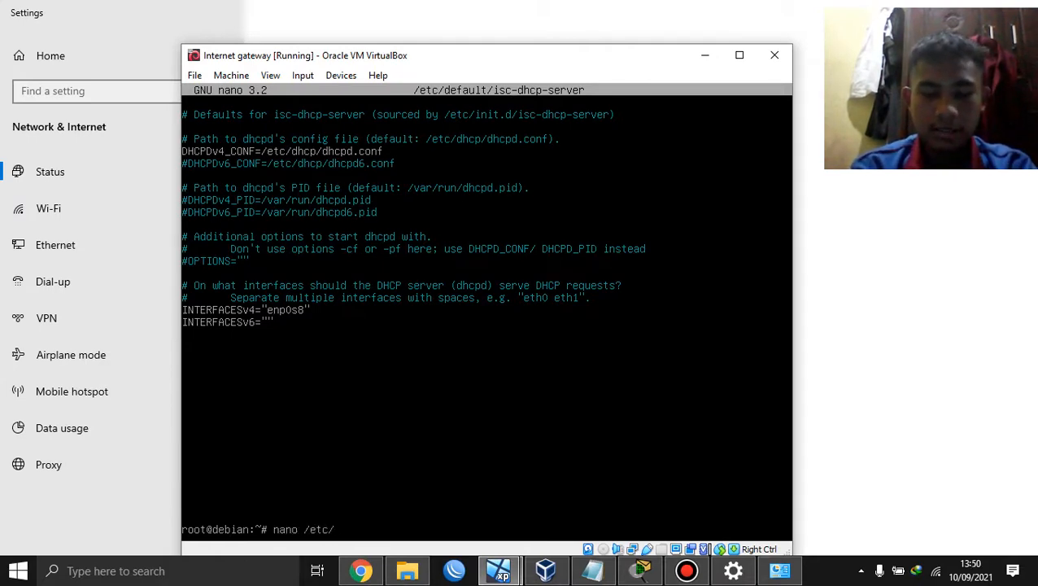
{"action": "type", "text": "dh"}
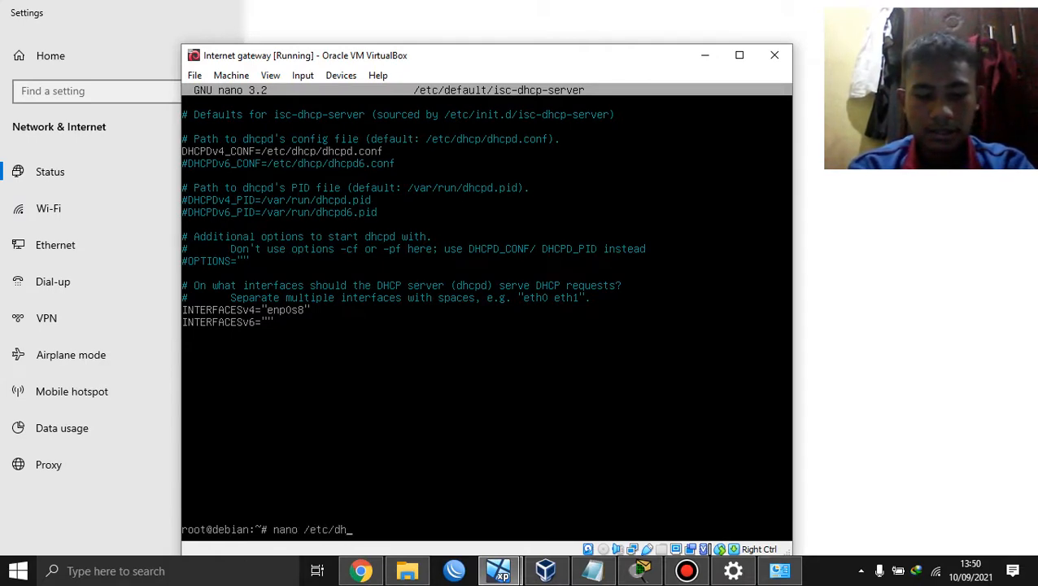
{"action": "type", "text": "cp/dhcpd"}
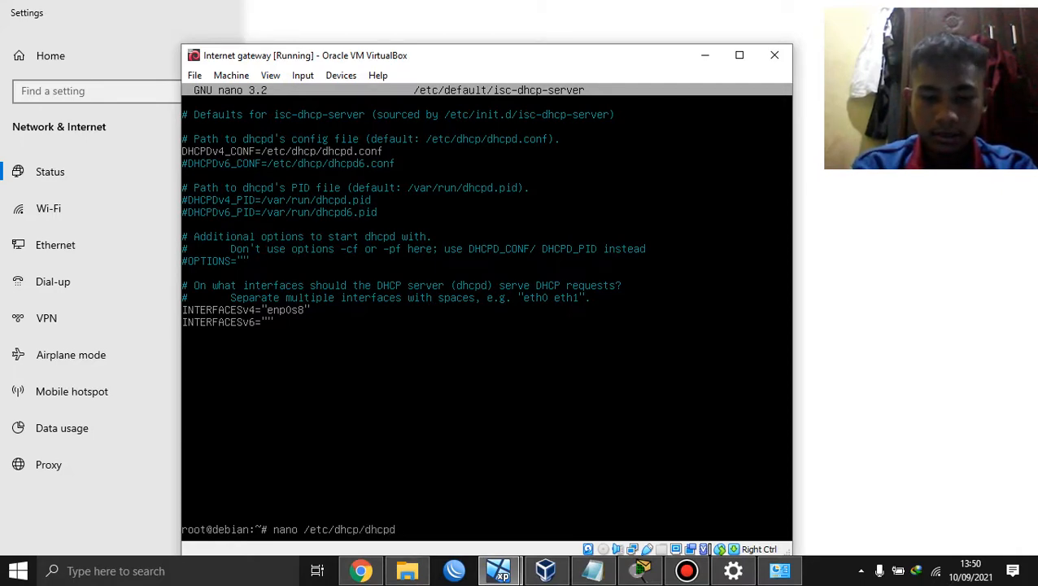
{"action": "type", "text": ".conf"}
Step: Edit dhcpd.conf's 192.168.29.0 subnet: range 192.168.29.2–192.168.29.25, router 192.168.29.1; save
{"action": "key", "text": "Return"}
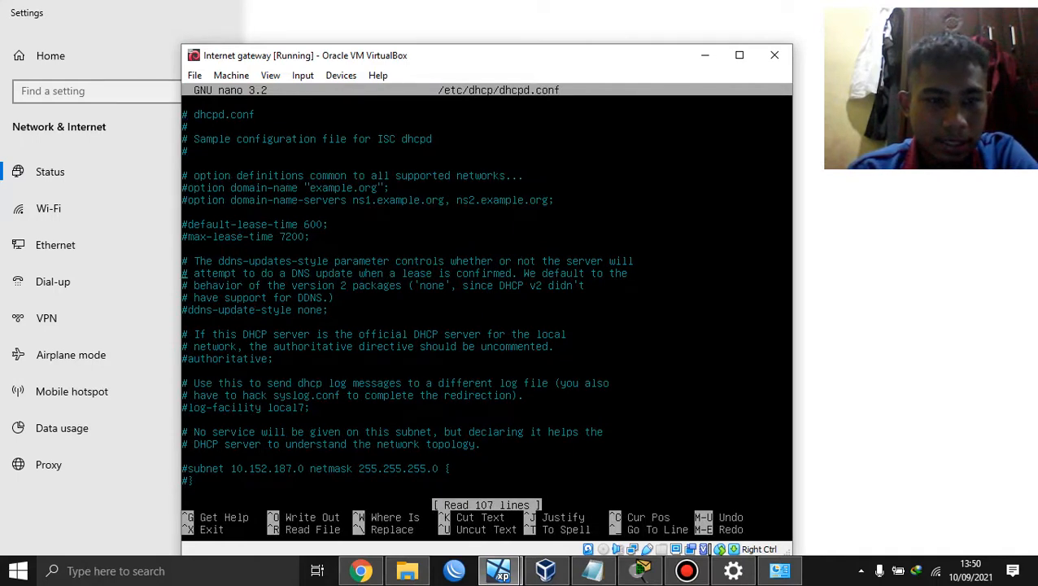
{"action": "key", "text": "Down"}
{"action": "key", "text": "Down"}
{"action": "key", "text": "Down"}
{"action": "key", "text": "Down"}
{"action": "key", "text": "Down"}
{"action": "key", "text": "Down"}
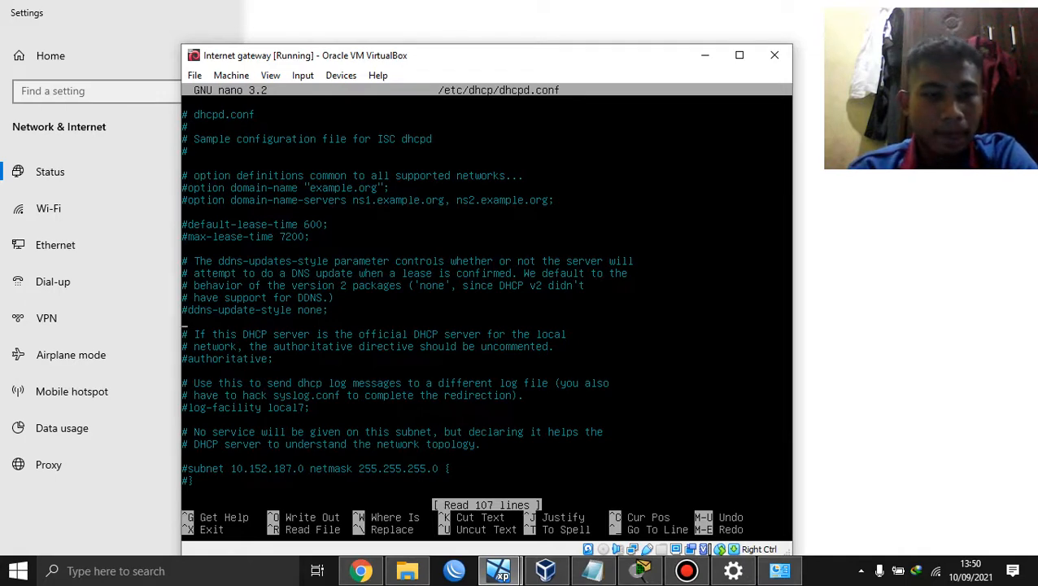
{"action": "key", "text": "Down"}
{"action": "key", "text": "Down"}
{"action": "key", "text": "Down"}
{"action": "key", "text": "Down"}
{"action": "key", "text": "Down"}
{"action": "key", "text": "Down"}
{"action": "key", "text": "Down"}
{"action": "key", "text": "Down"}
{"action": "key", "text": "Down"}
{"action": "key", "text": "Down"}
{"action": "key", "text": "Down"}
{"action": "key", "text": "Down"}
{"action": "key", "text": "Down"}
{"action": "key", "text": "Down"}
{"action": "key", "text": "Down"}
{"action": "key", "text": "Down"}
{"action": "key", "text": "Down"}
{"action": "key", "text": "Down"}
{"action": "key", "text": "Down"}
{"action": "key", "text": "Down"}
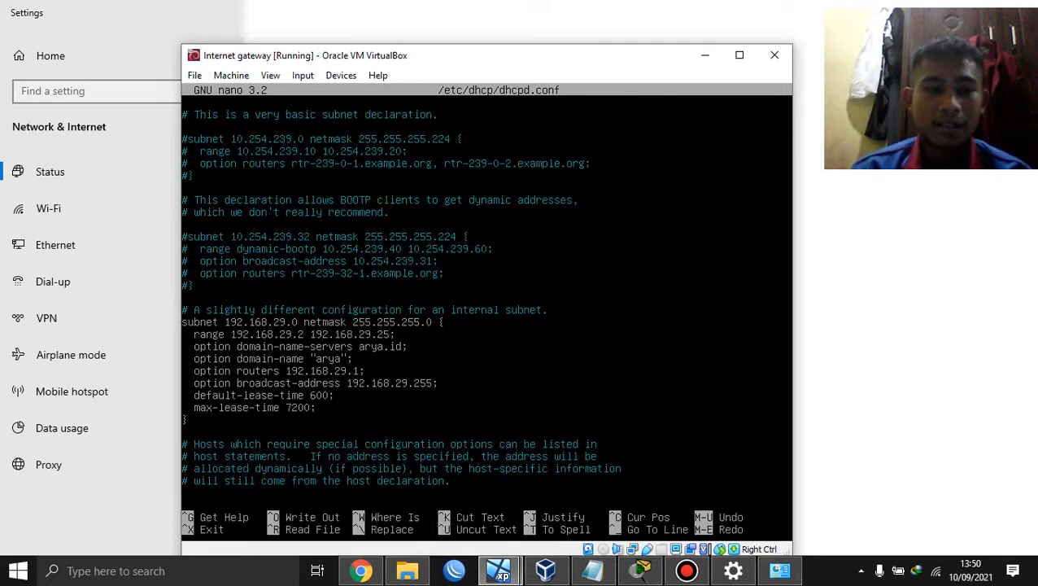
{"action": "key", "text": "Right"}
{"action": "key", "text": "Right"}
{"action": "key", "text": "Right"}
{"action": "key", "text": "Right"}
{"action": "key", "text": "Right"}
{"action": "key", "text": "Right"}
{"action": "key", "text": "Right"}
{"action": "key", "text": "Right"}
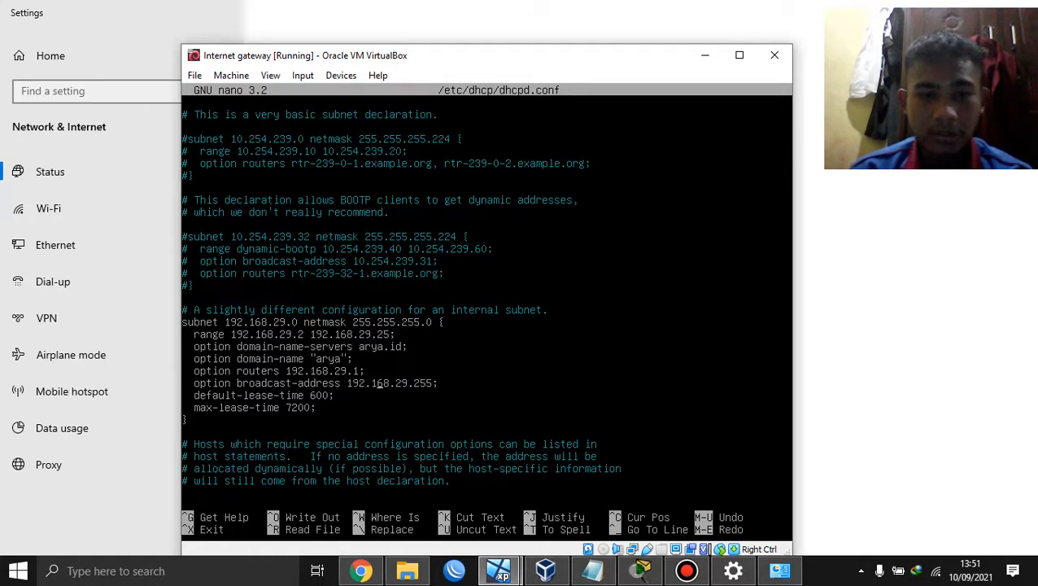
{"action": "key", "text": "BackSpace"}
{"action": "type", "text": "."}
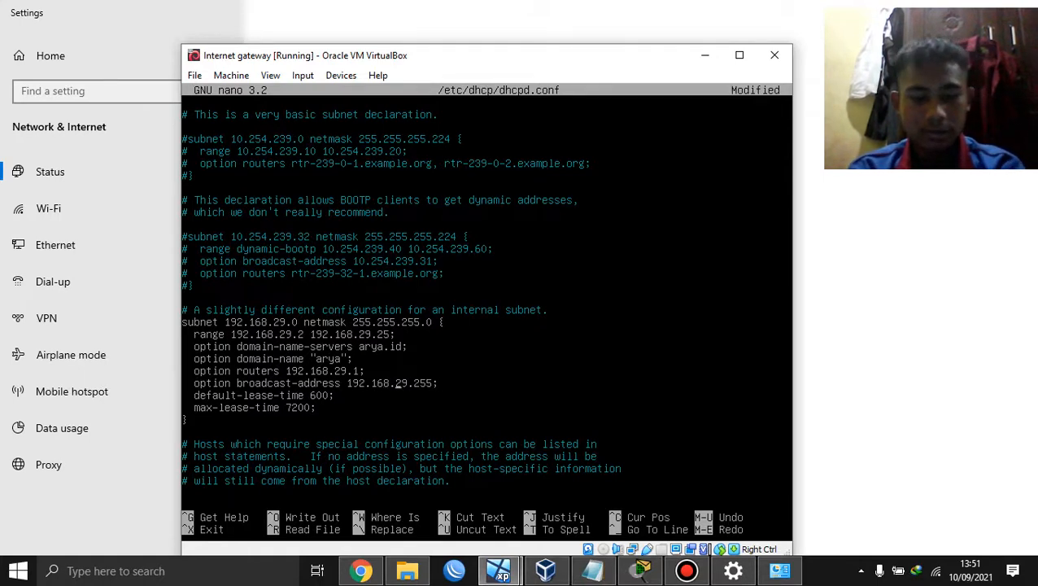
{"action": "key", "text": "ctrl+x"}
{"action": "key", "text": "y"}
{"action": "key", "text": "Return"}
Step: Restart the DHCP server on the Debian gateway with /etc/init.d/isc-dhcp-server restart
{"action": "type", "text": "/"}
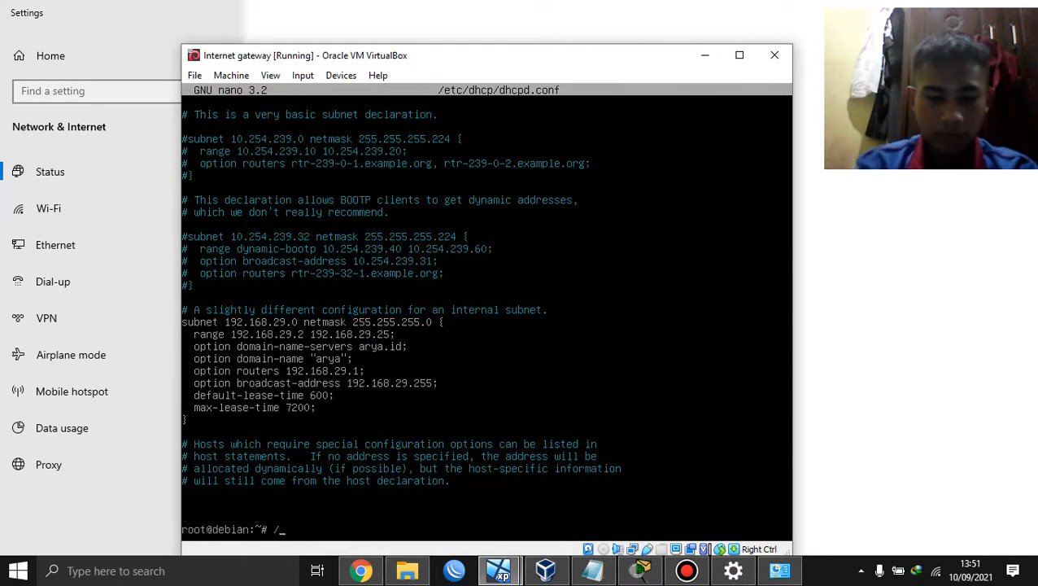
{"action": "type", "text": "etc"}
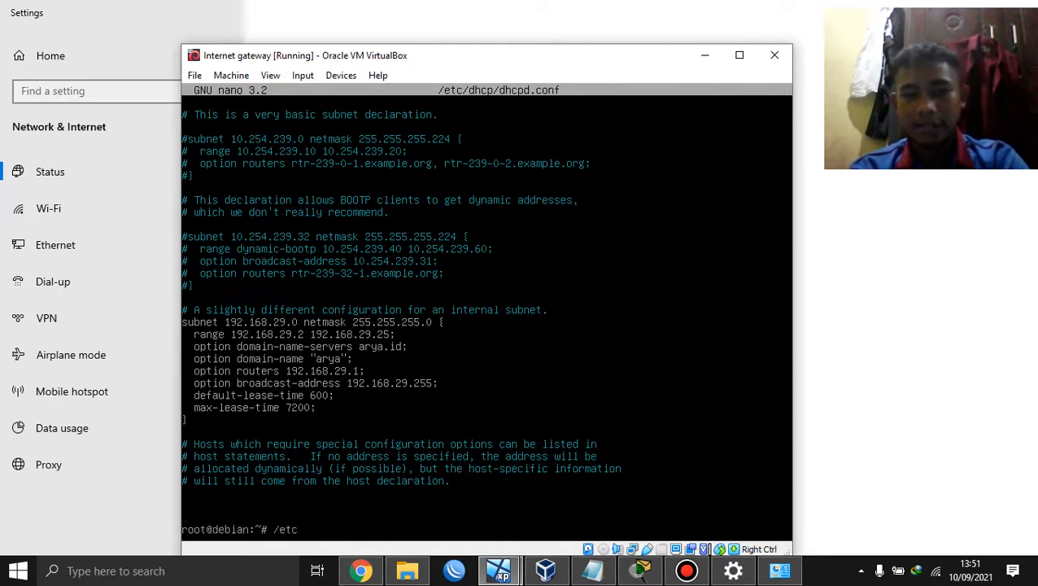
{"action": "type", "text": "/"}
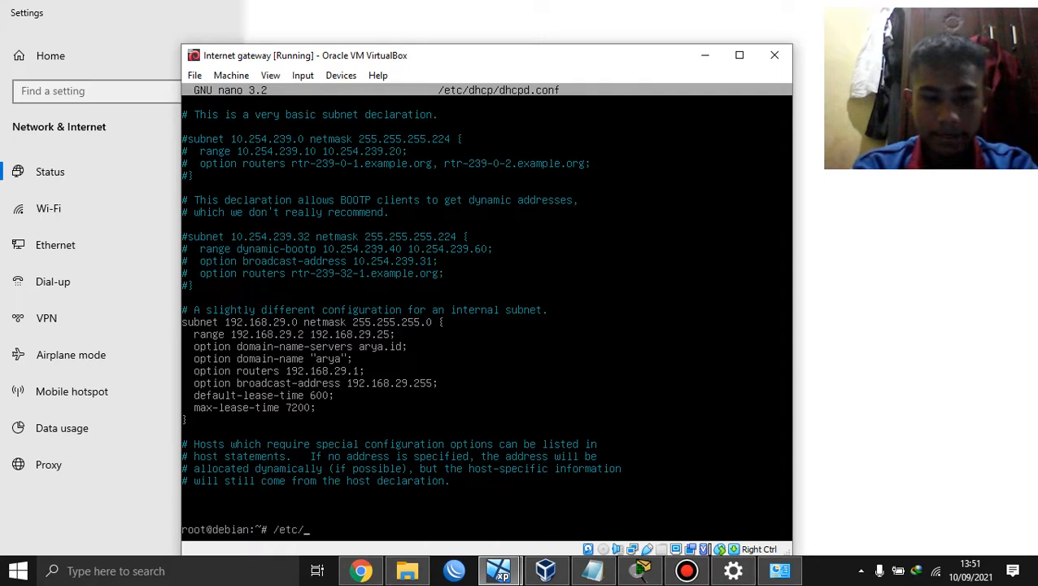
{"action": "type", "text": "init.d/isc"}
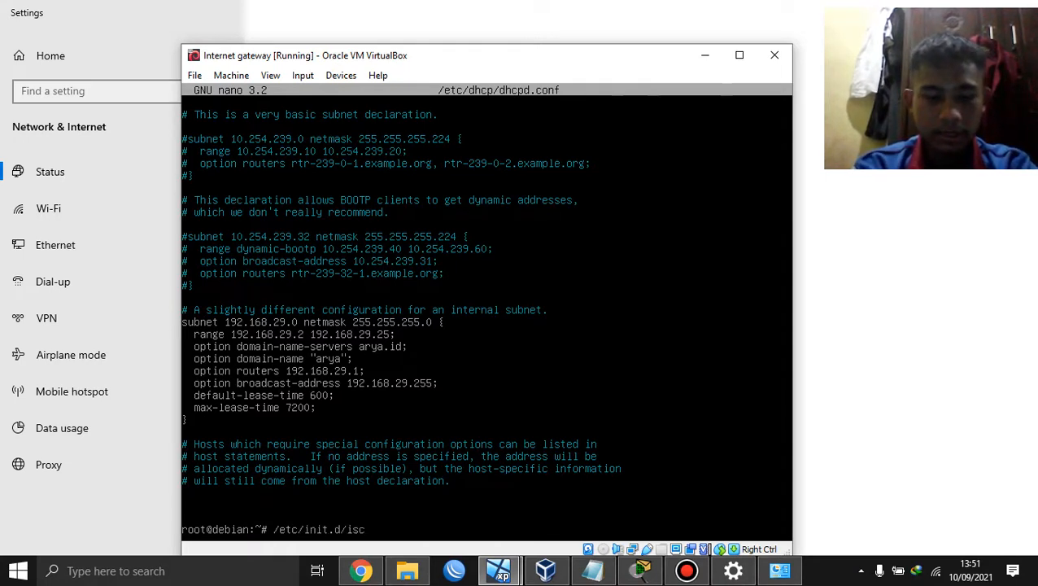
{"action": "key", "text": "Tab"}
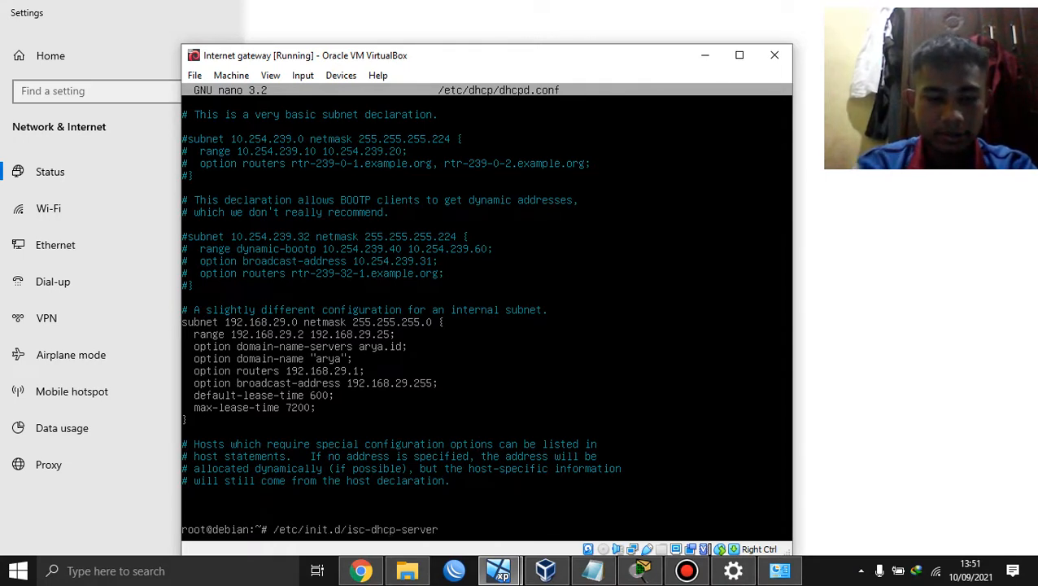
{"action": "type", "text": "restart"}
{"action": "key", "text": "Return"}
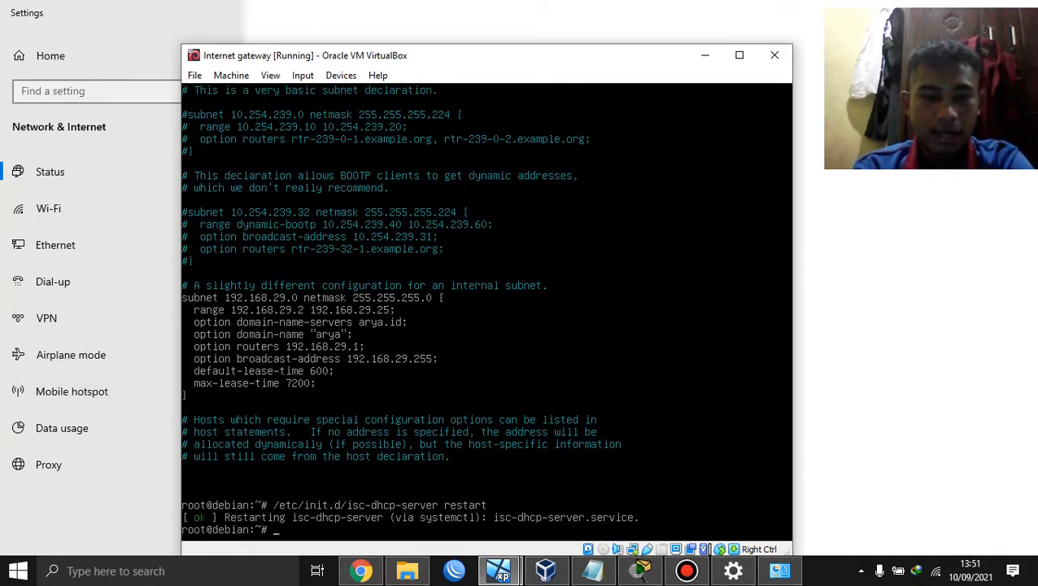
{"action": "left_click", "coordinate": [499, 570]}
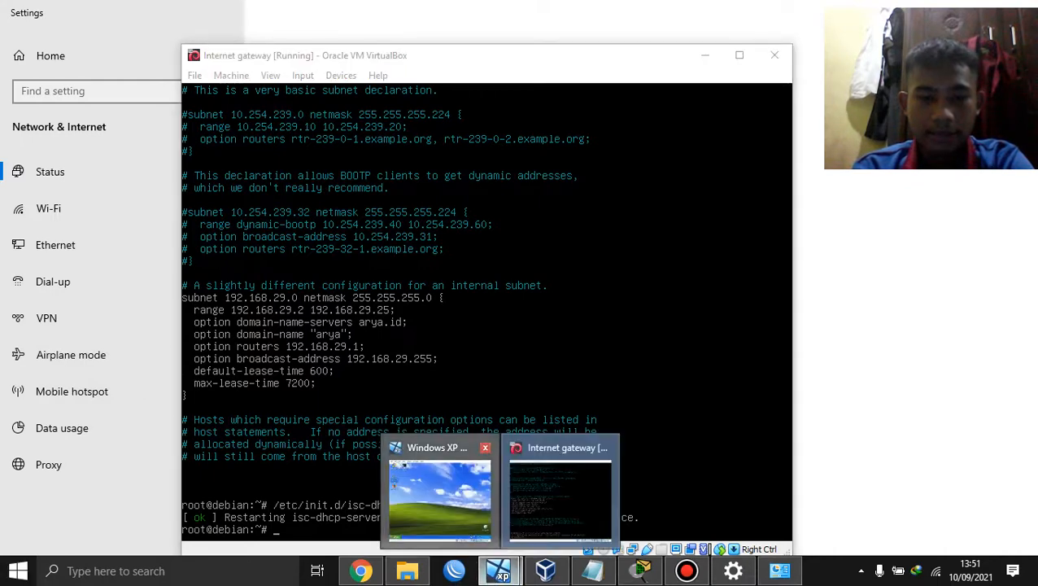
Step: Switch to the Windows XP Clone VM and refresh its desktop
{"action": "left_click", "coordinate": [478, 533]}
{"action": "right_click", "coordinate": [362, 367]}
{"action": "left_click", "coordinate": [391, 386]}
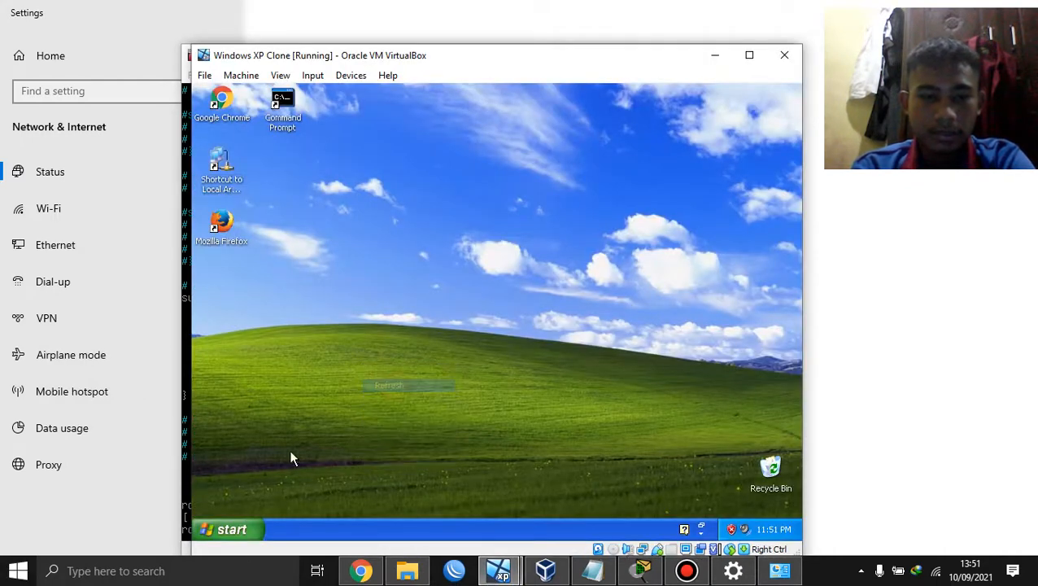
Step: Go to Control Panel > Network Connections and open the Local Area Connection's properties
{"action": "left_click", "coordinate": [232, 529]}
{"action": "left_click", "coordinate": [380, 355]}
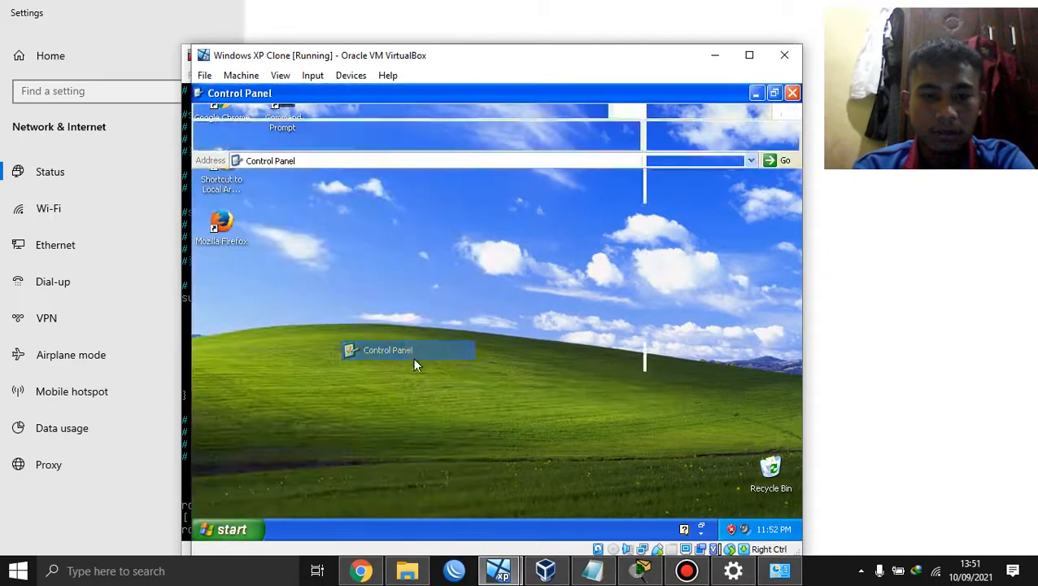
{"action": "left_click", "coordinate": [393, 295]}
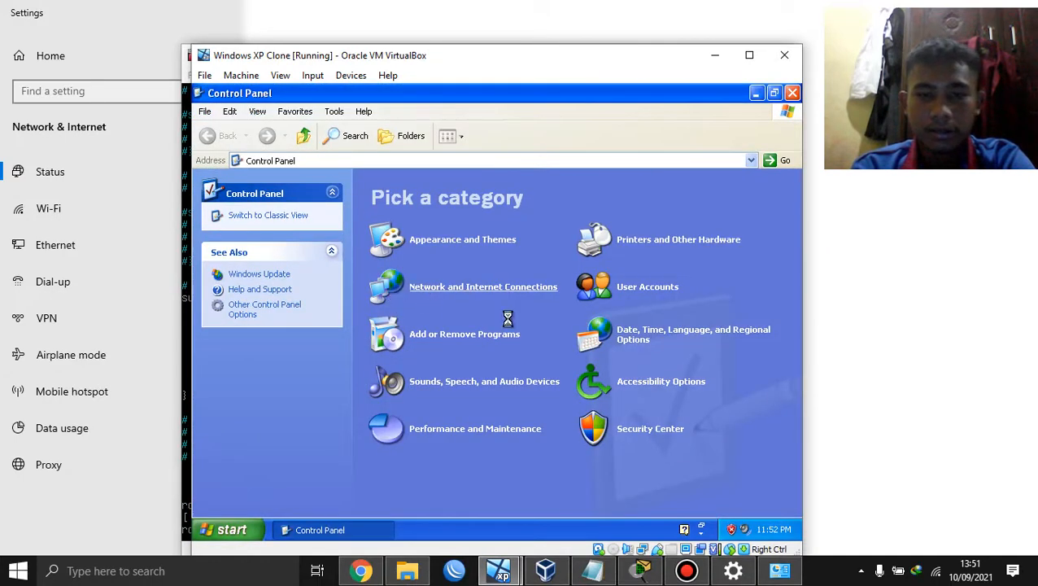
{"action": "left_click", "coordinate": [625, 430]}
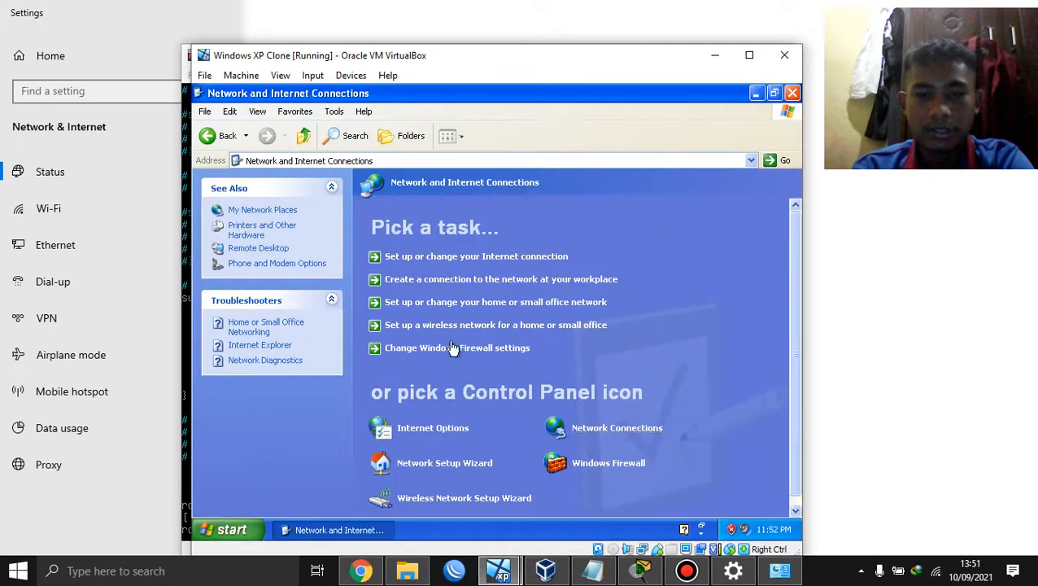
{"action": "left_click", "coordinate": [401, 210]}
{"action": "right_click", "coordinate": [401, 210]}
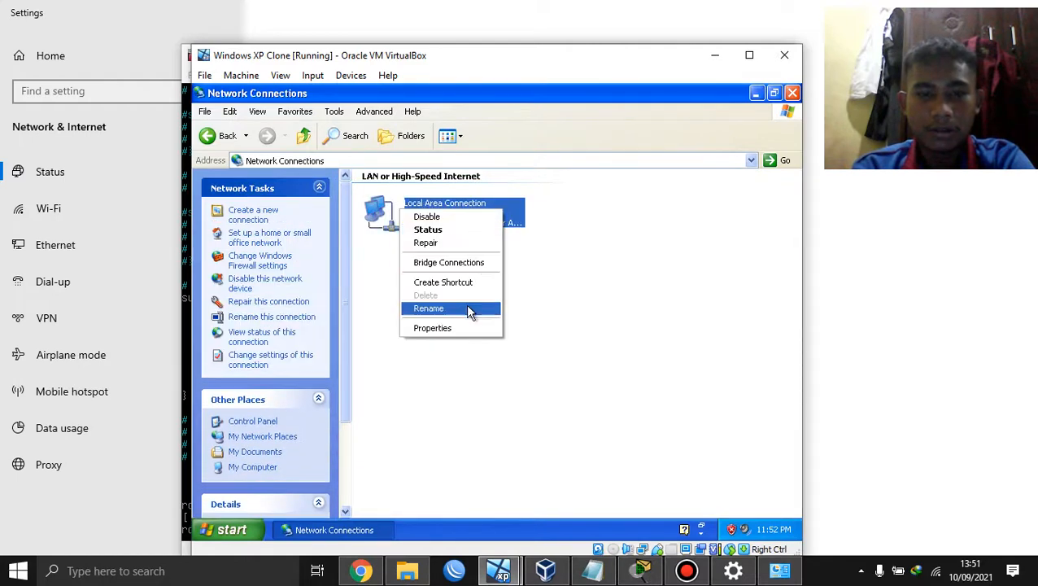
{"action": "left_click", "coordinate": [467, 328]}
Step: Set Internet Protocol (TCP/IP) to obtain the IP address and DNS server automatically
{"action": "scroll", "coordinate": [361, 247], "scroll_direction": "down", "scroll_amount": 1}
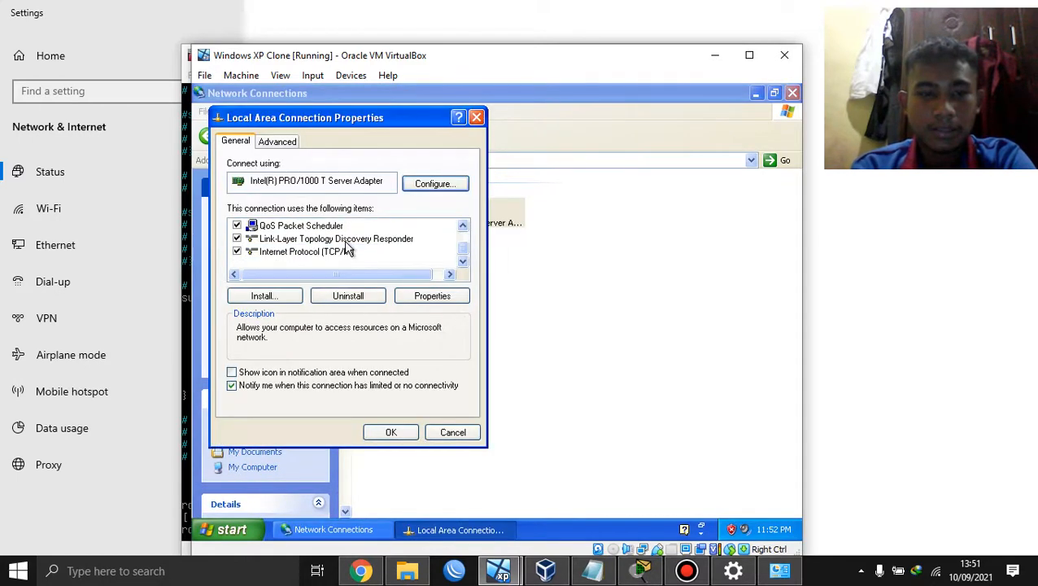
{"action": "double_click", "coordinate": [294, 254]}
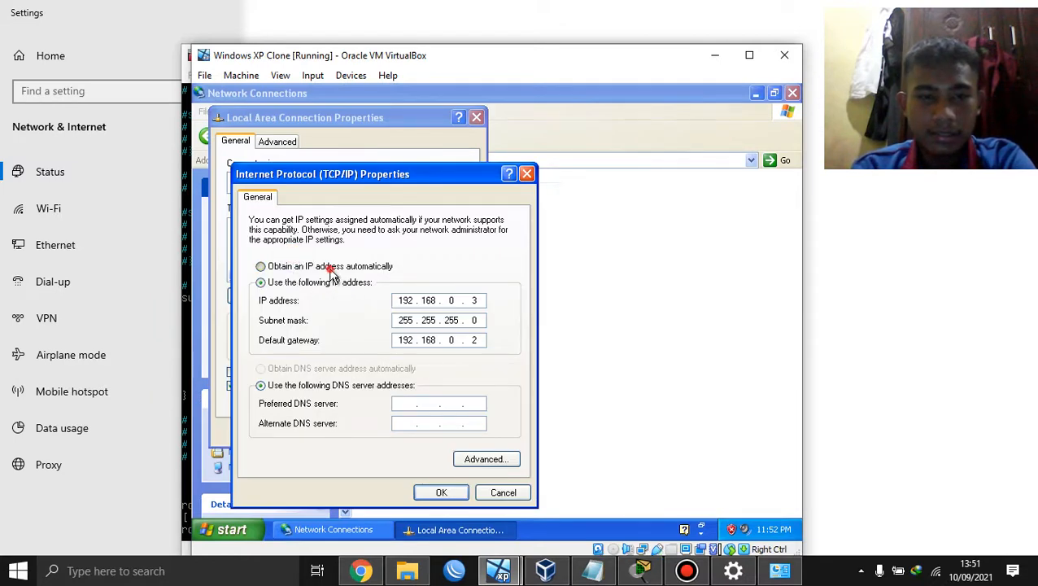
{"action": "left_click", "coordinate": [327, 266]}
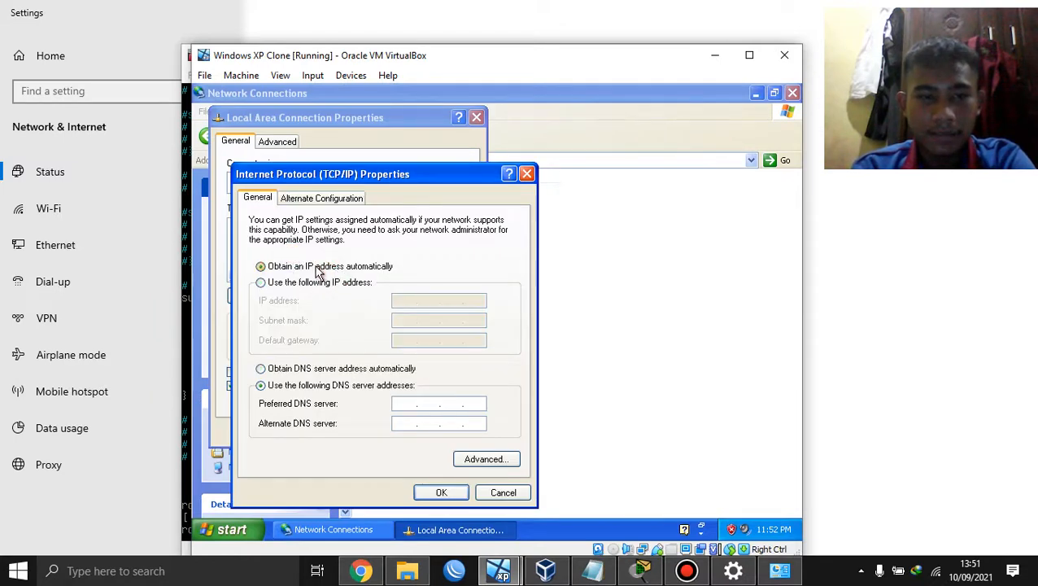
{"action": "left_click", "coordinate": [325, 369]}
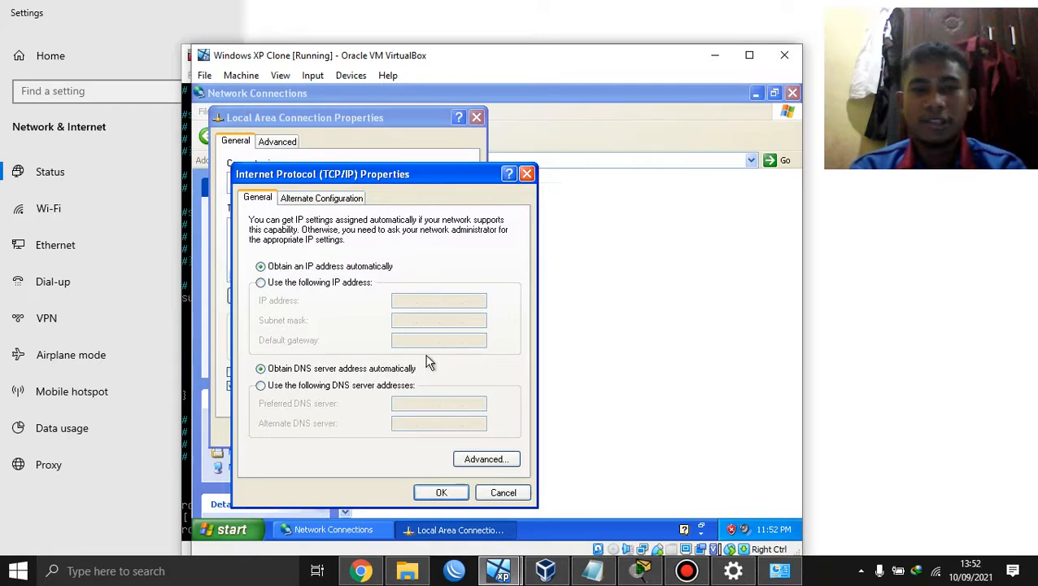
{"action": "left_click", "coordinate": [439, 493]}
{"action": "left_click", "coordinate": [392, 432]}
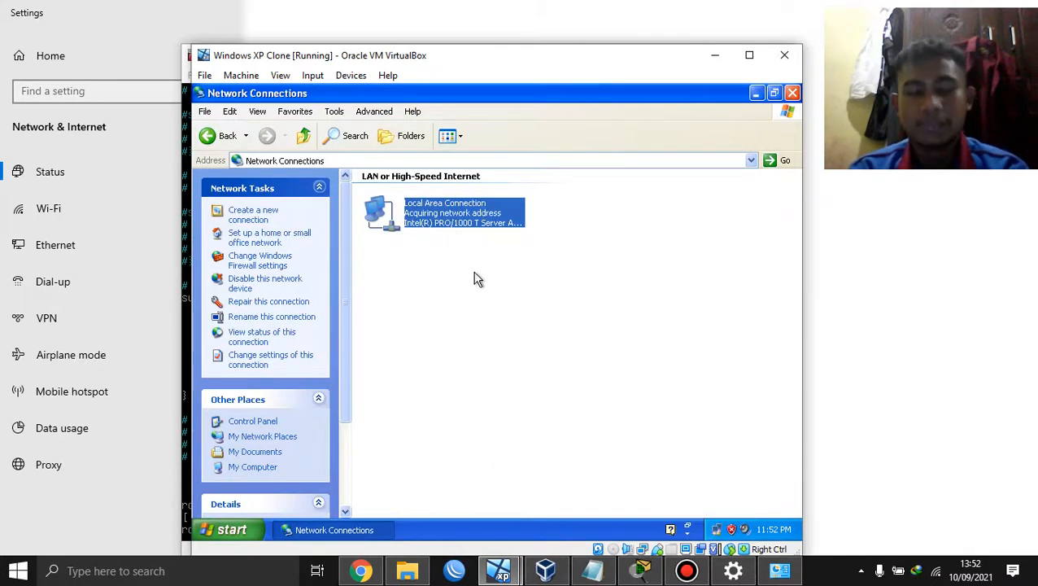
Step: Open the Local Area Connection's status window
{"action": "left_click", "coordinate": [446, 280]}
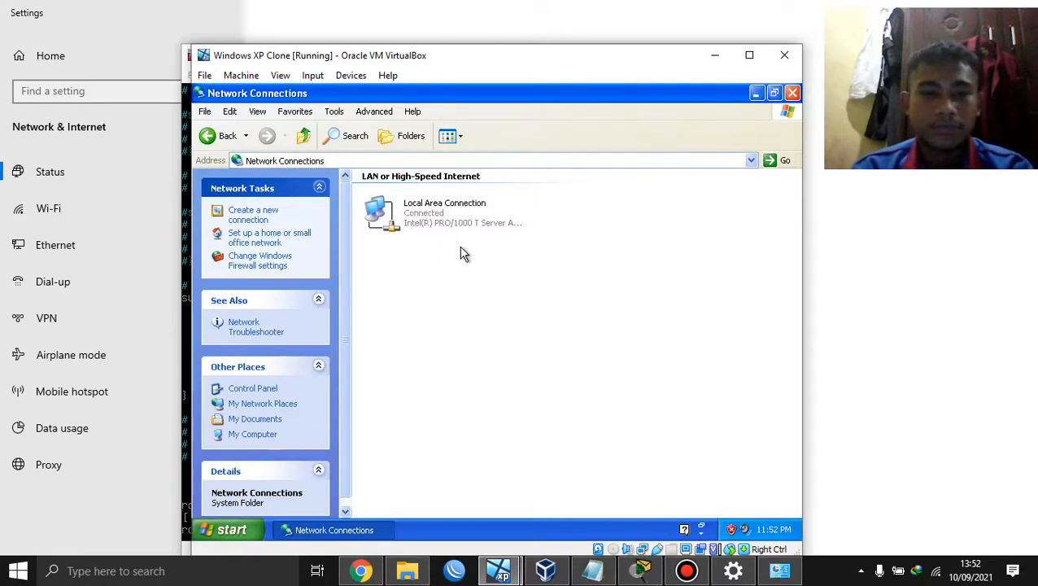
{"action": "right_click", "coordinate": [452, 222]}
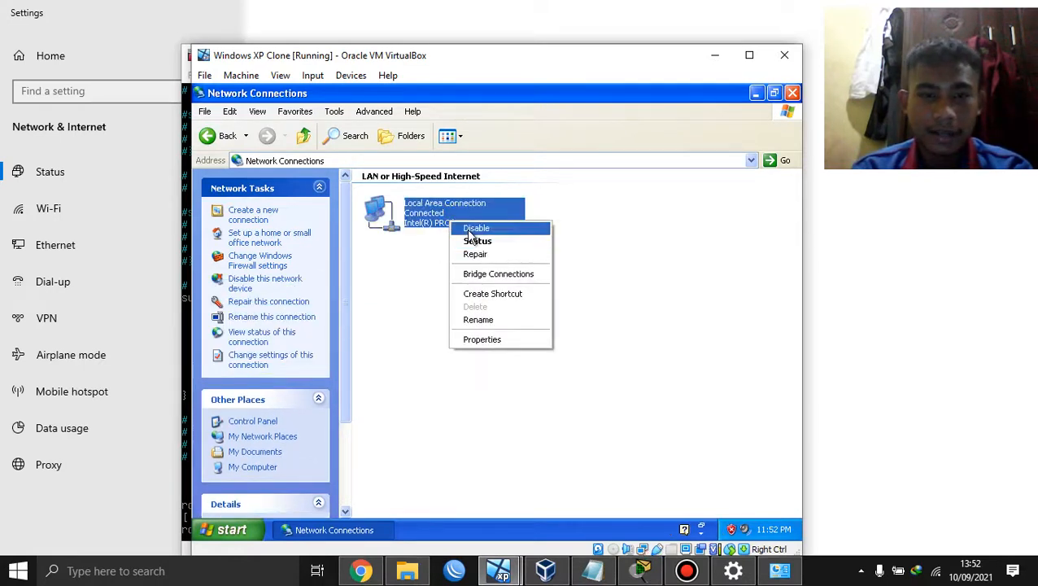
{"action": "left_click", "coordinate": [478, 240]}
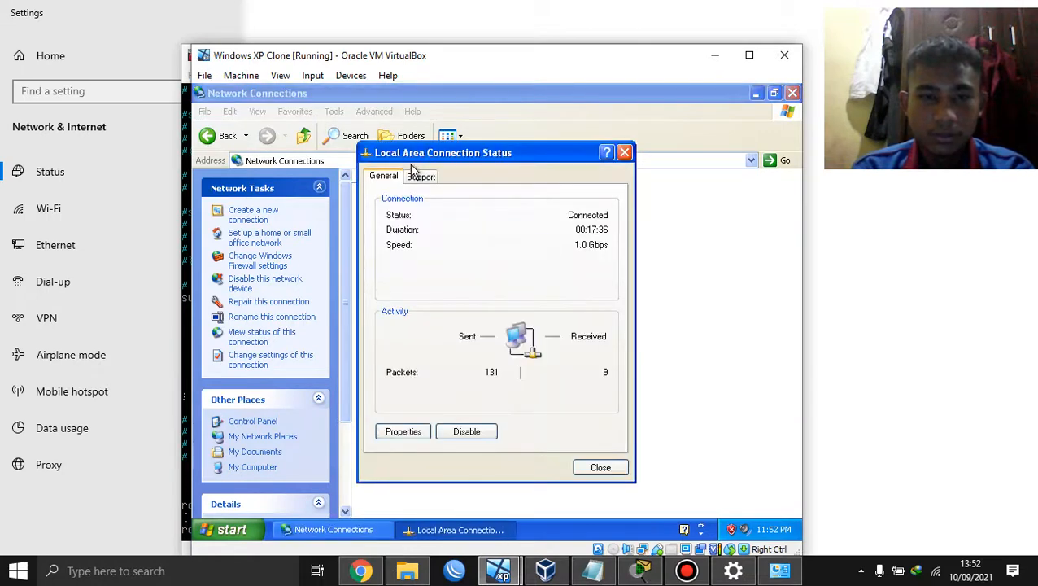
Step: Check the Support details: address 192.168.29.2, with gateway and DHCP server 192.168.29.1
{"action": "left_click", "coordinate": [416, 176]}
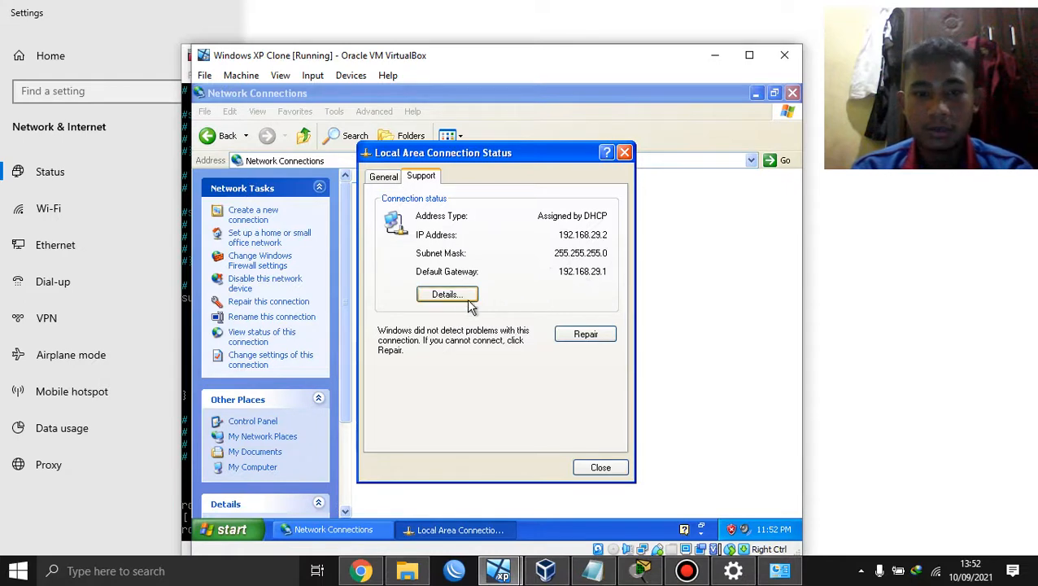
{"action": "left_click", "coordinate": [443, 296]}
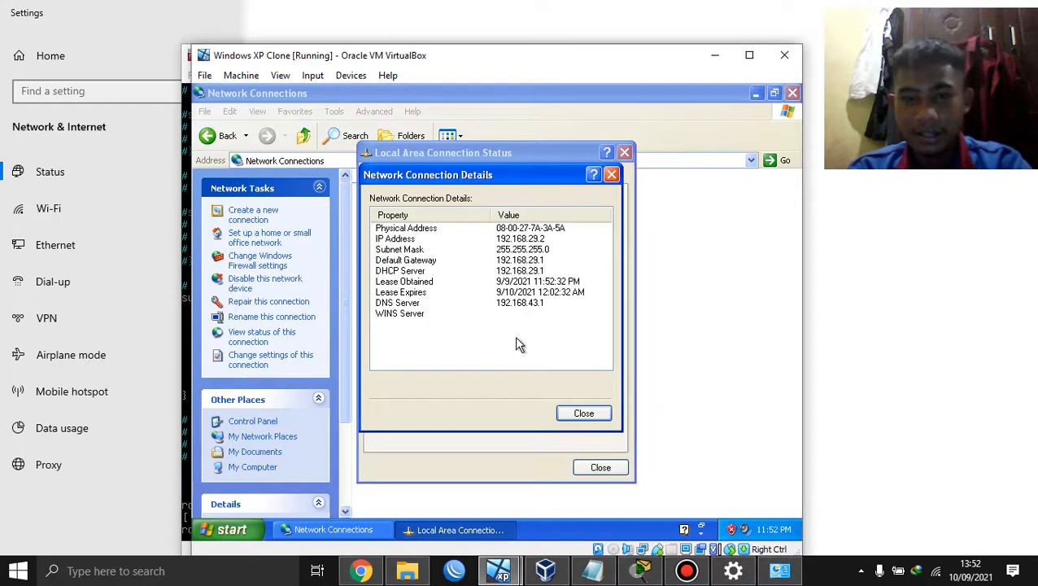
{"action": "left_click", "coordinate": [581, 413]}
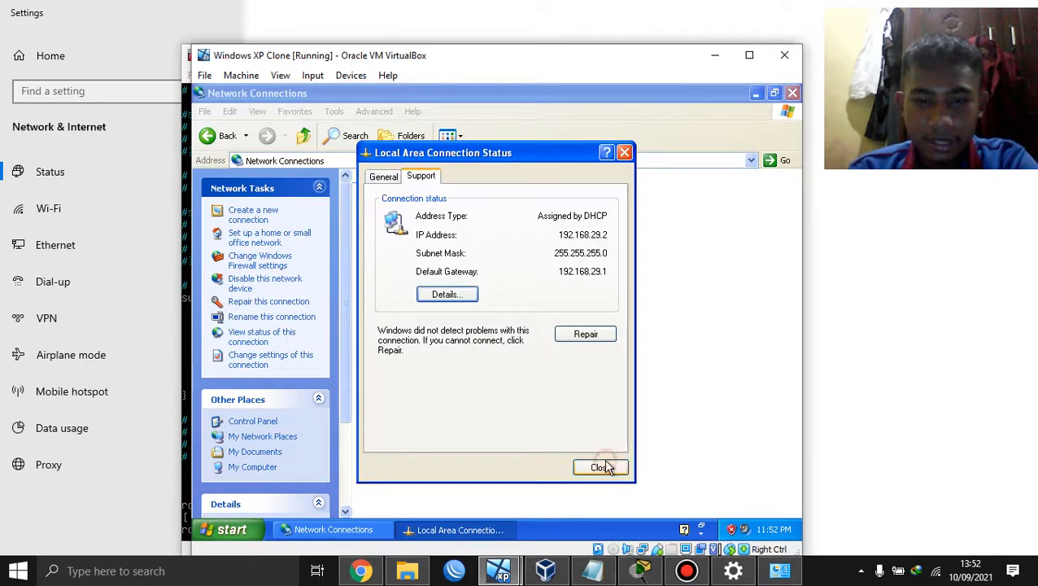
{"action": "left_click", "coordinate": [600, 466]}
{"action": "left_click", "coordinate": [228, 530]}
Step: Open a Command Prompt on the XP client and ping gateway 192.168.29.1
{"action": "left_click", "coordinate": [261, 278]}
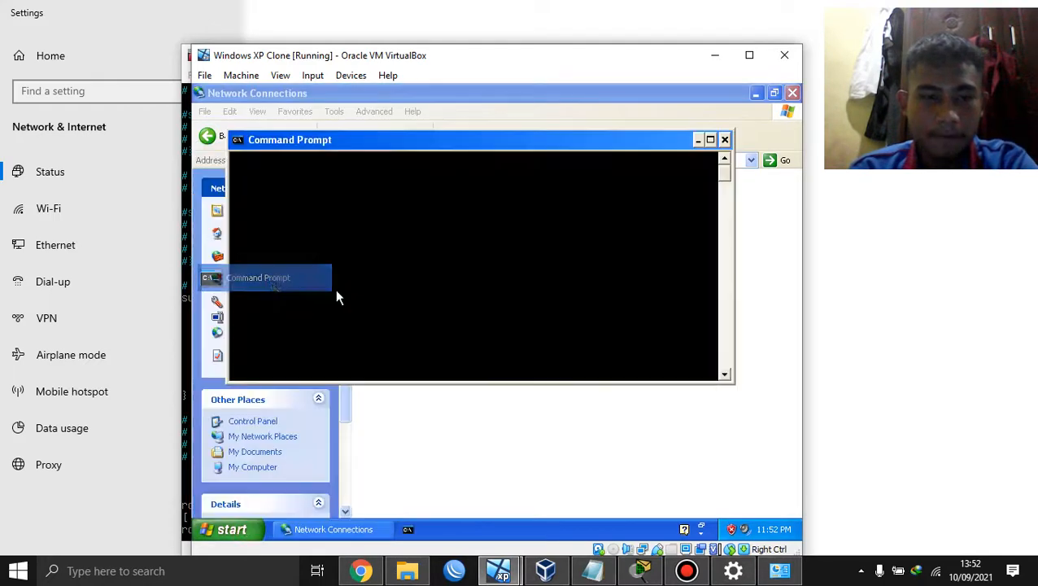
{"action": "type", "text": "ping "}
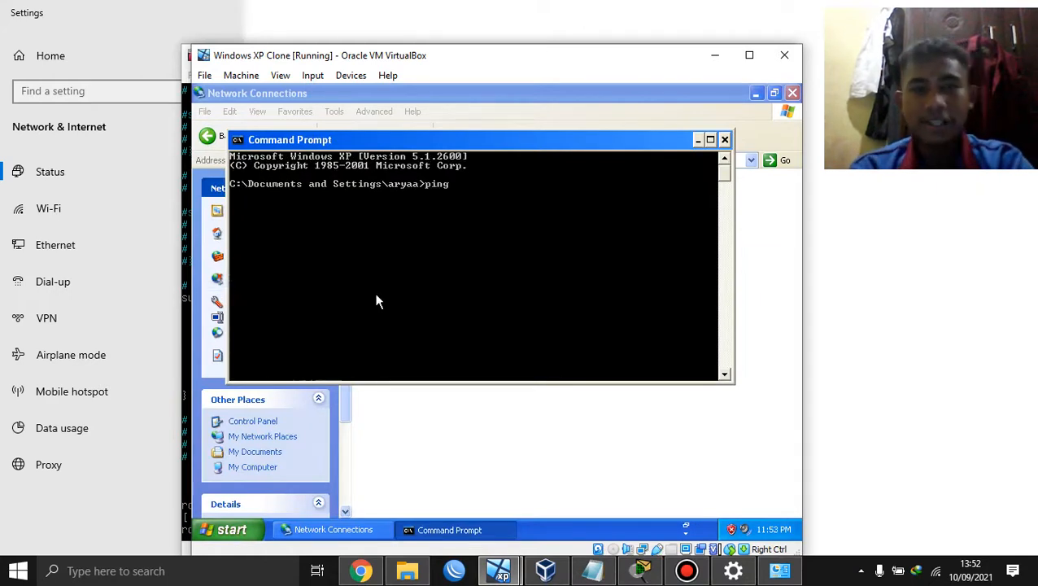
{"action": "type", "text": "1"}
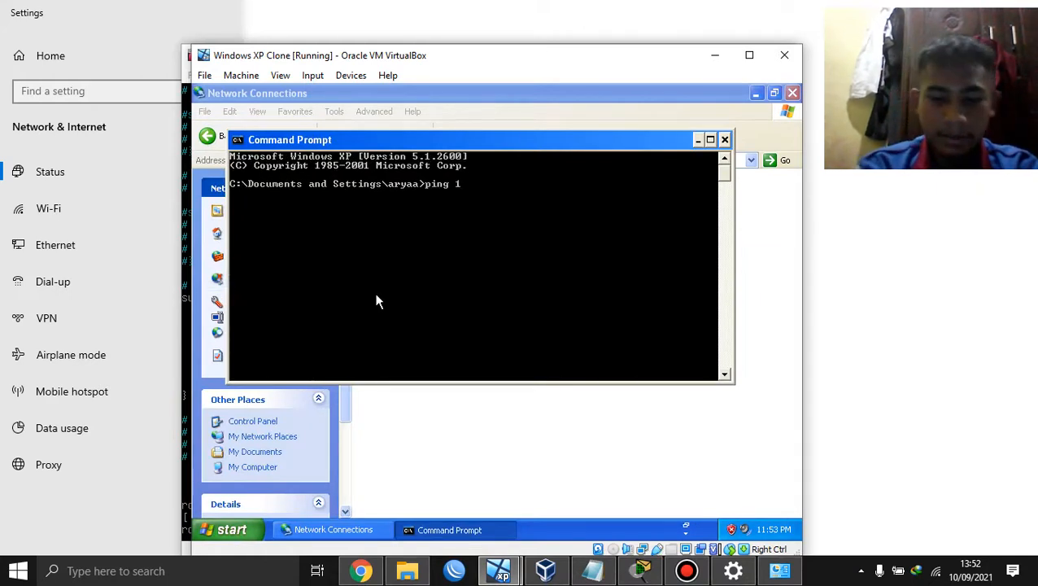
{"action": "type", "text": "92.168.29.1"}
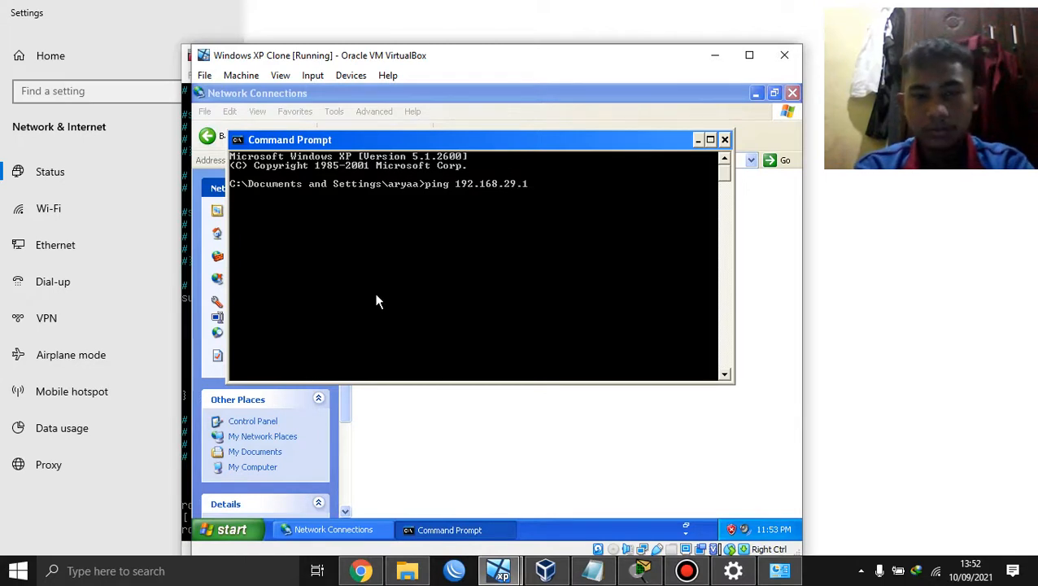
{"action": "key", "text": "Return"}
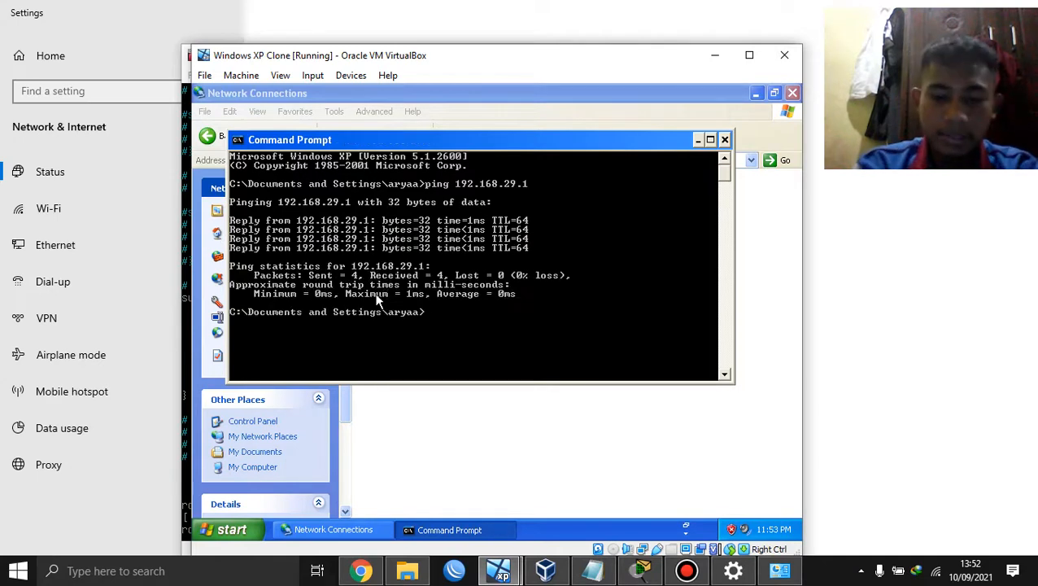
Step: Try pinging google.com, start a continuous ping to 8.8.8.8, then minimize the XP windows
{"action": "type", "text": "ping "}
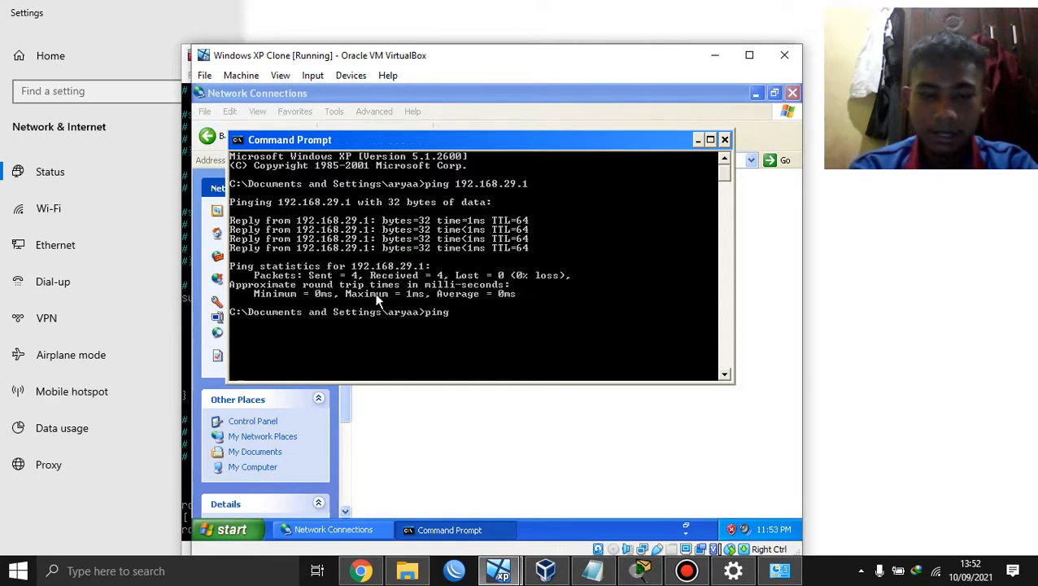
{"action": "type", "text": "google.com"}
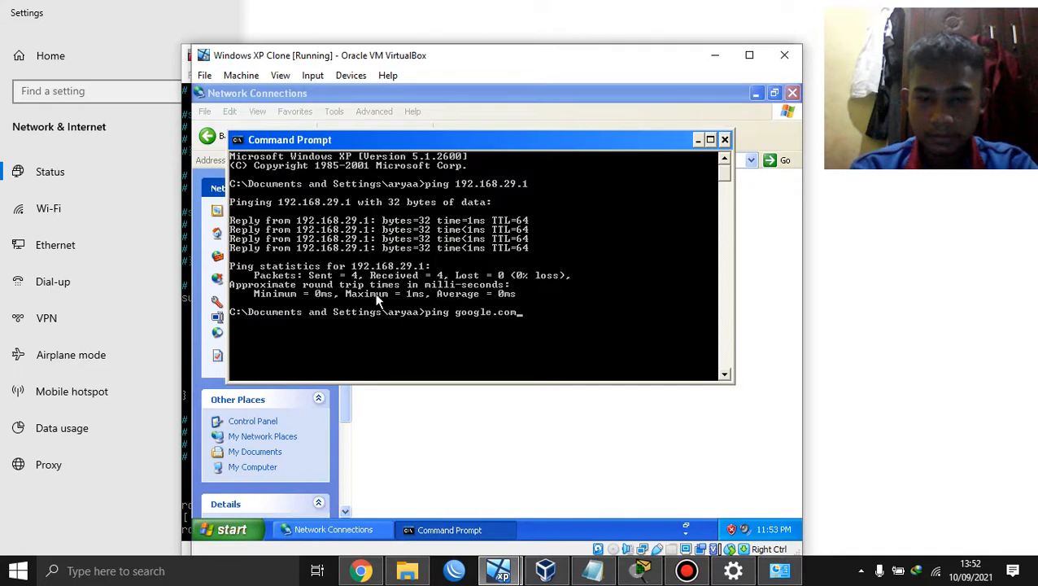
{"action": "key", "text": "Return"}
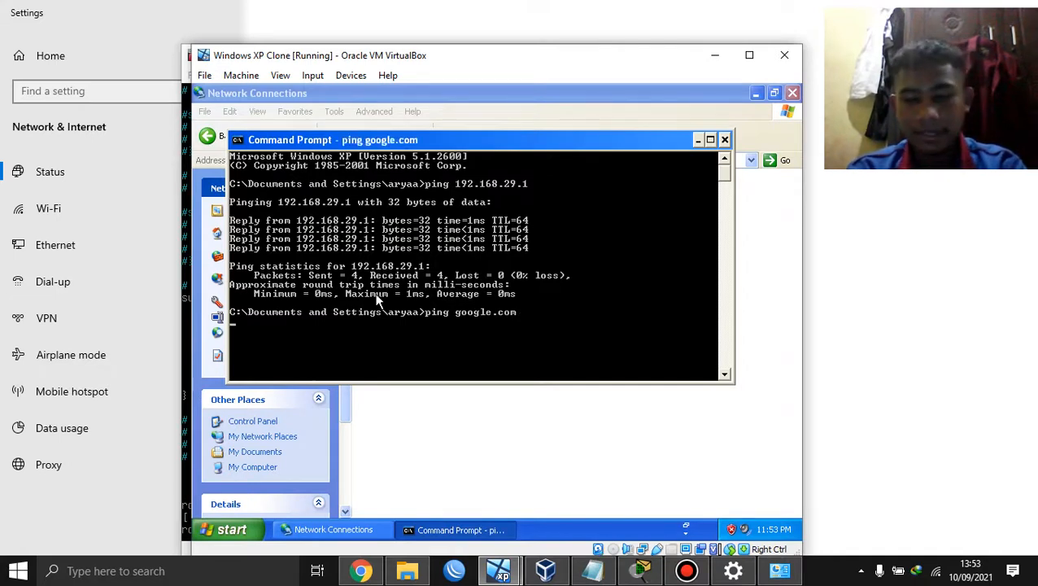
{"action": "key", "text": "ctrl+c"}
{"action": "type", "text": "pi"}
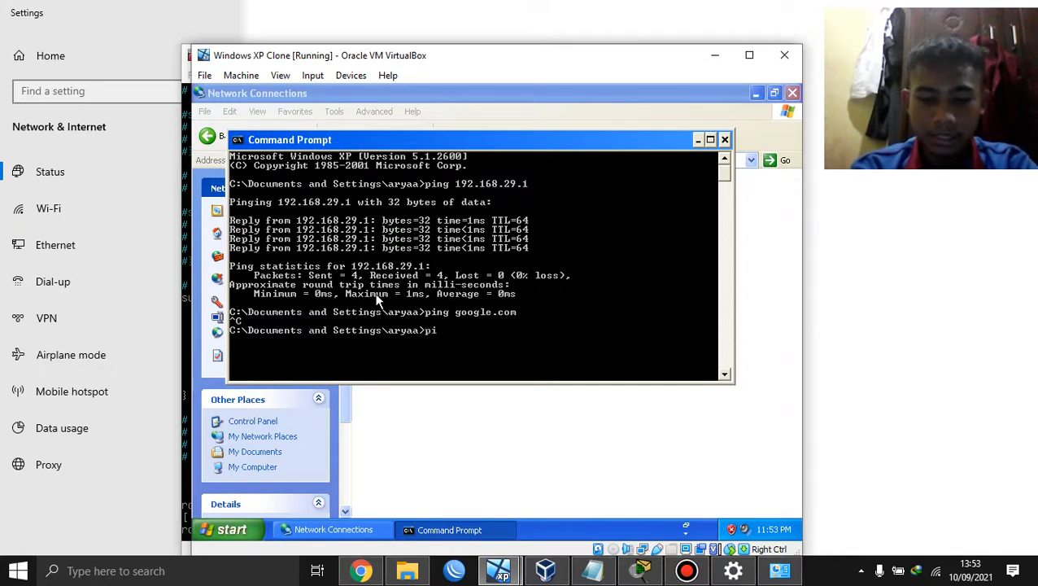
{"action": "type", "text": "ng 8.8.8.8 -t"}
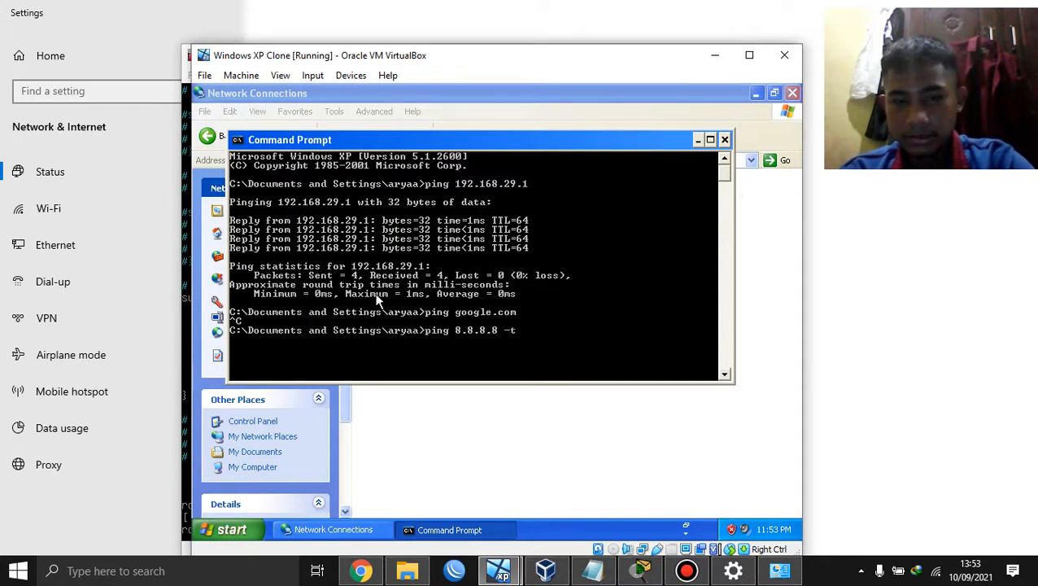
{"action": "key", "text": "Return"}
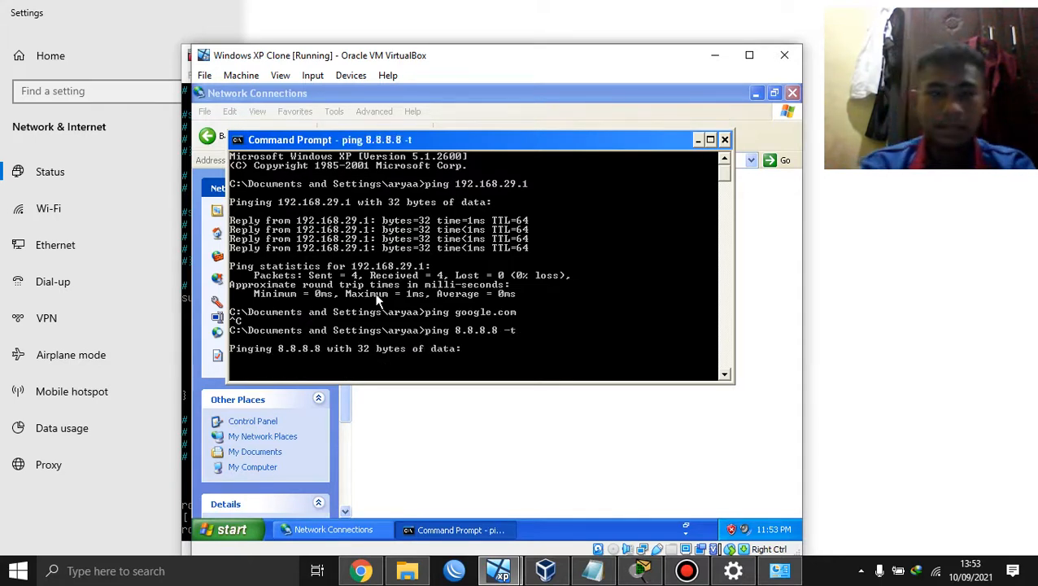
{"action": "left_click", "coordinate": [697, 140]}
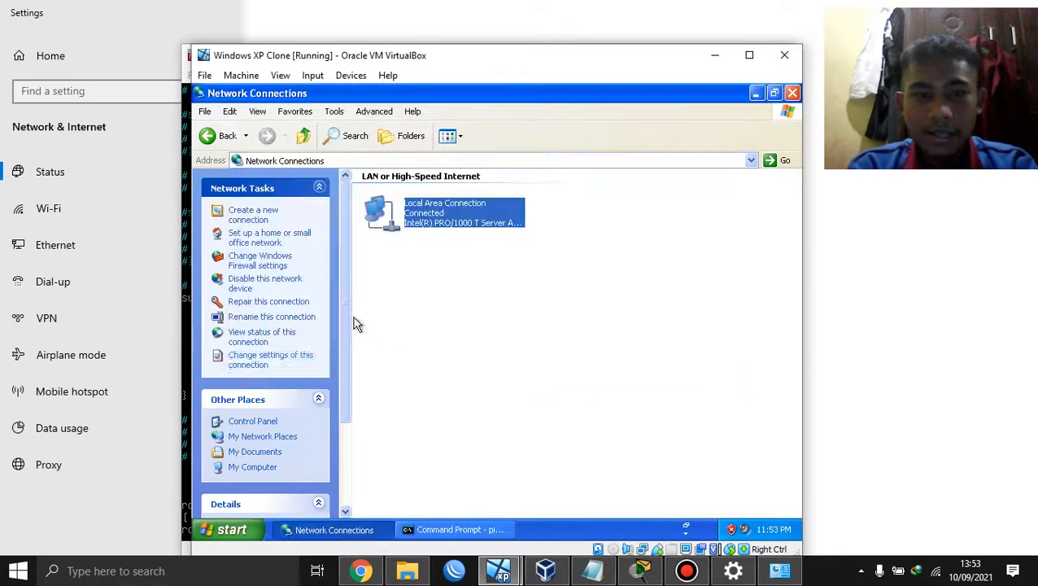
{"action": "left_click", "coordinate": [547, 573]}
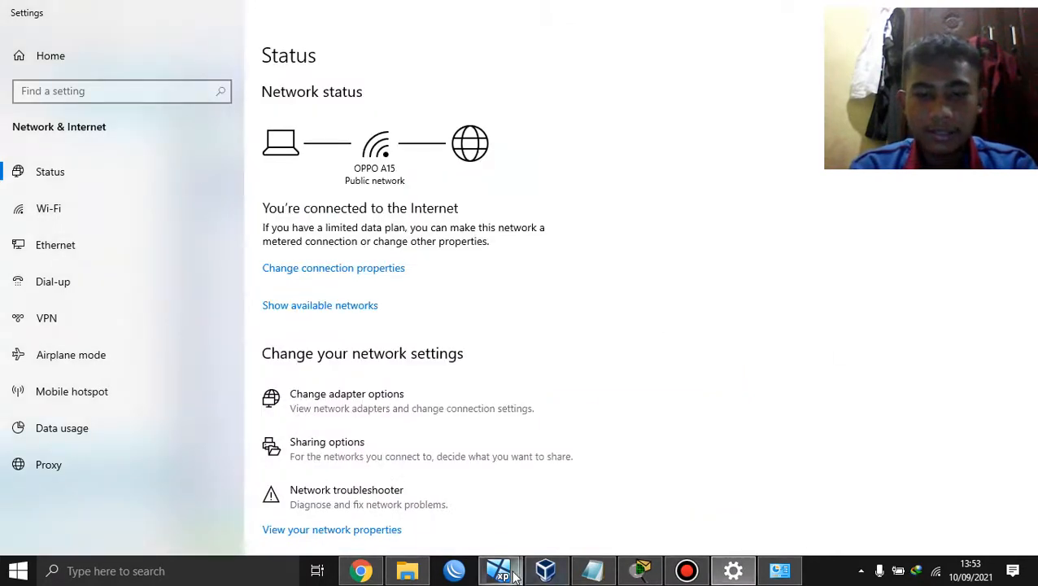
Step: On the Debian gateway, add a POSTROUTING MASQUERADE rule for 192.168.29.2, then list the NAT table
{"action": "mouse_move", "coordinate": [545, 571]}
{"action": "left_click", "coordinate": [565, 496]}
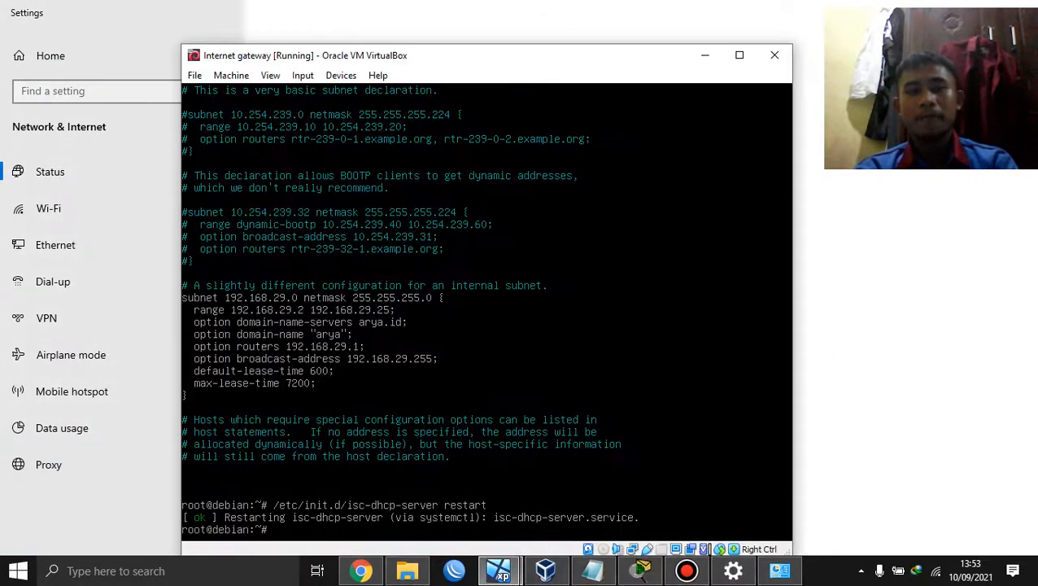
{"action": "type", "text": "iptab"}
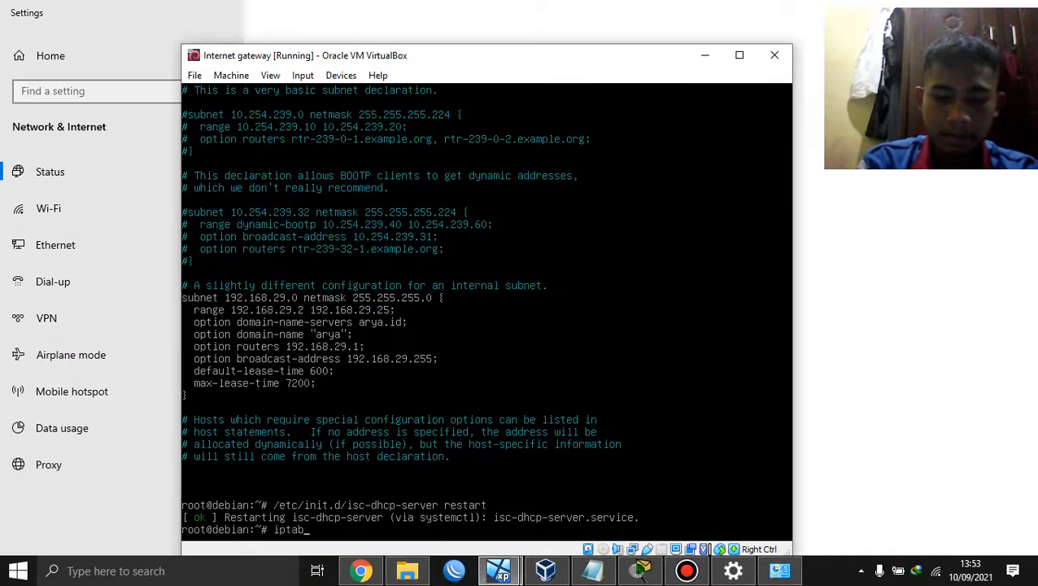
{"action": "type", "text": "les -t nat"}
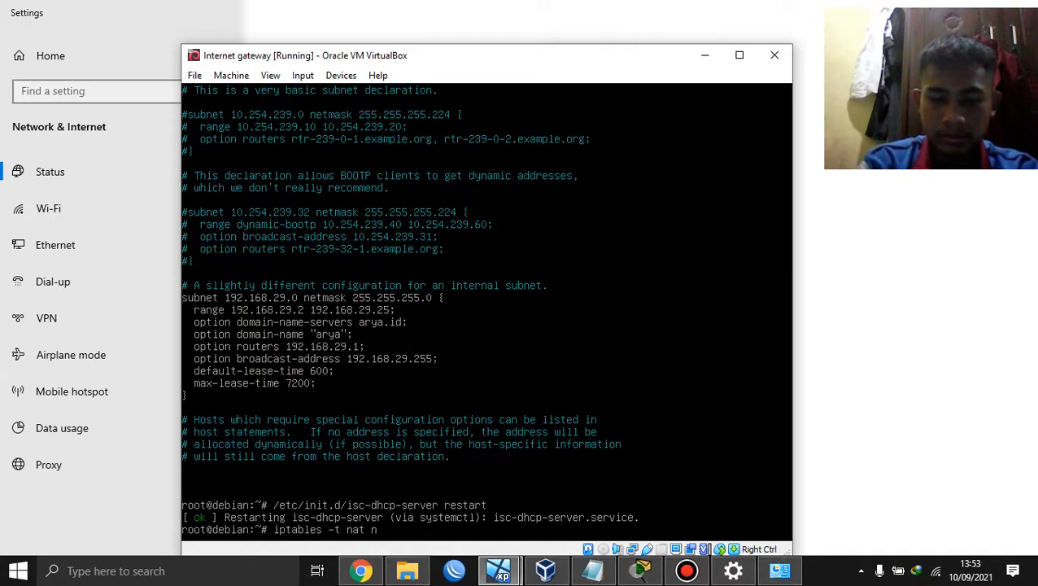
{"action": "type", "text": "-A PO"}
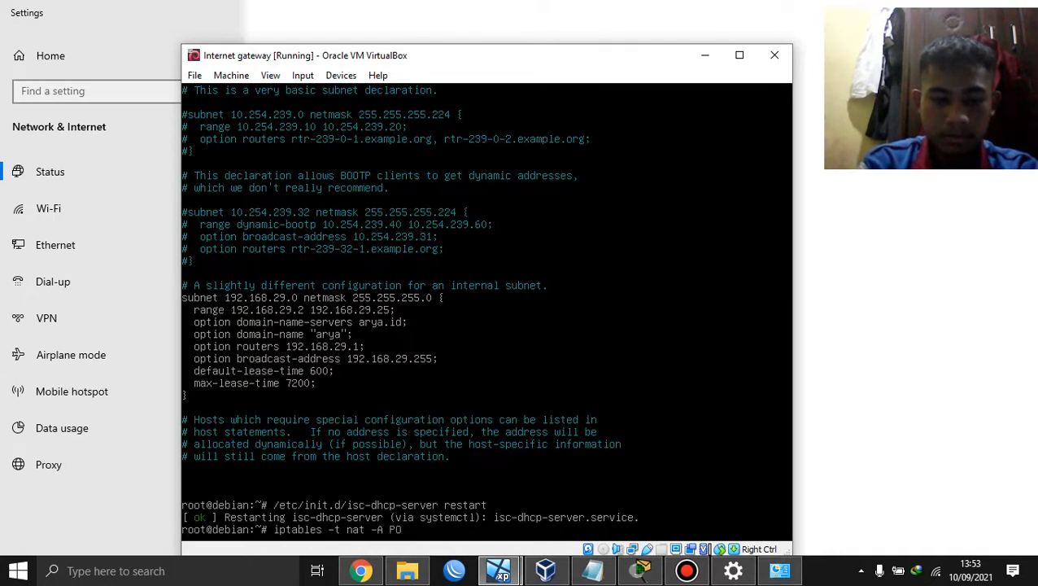
{"action": "type", "text": "sTROUTING"}
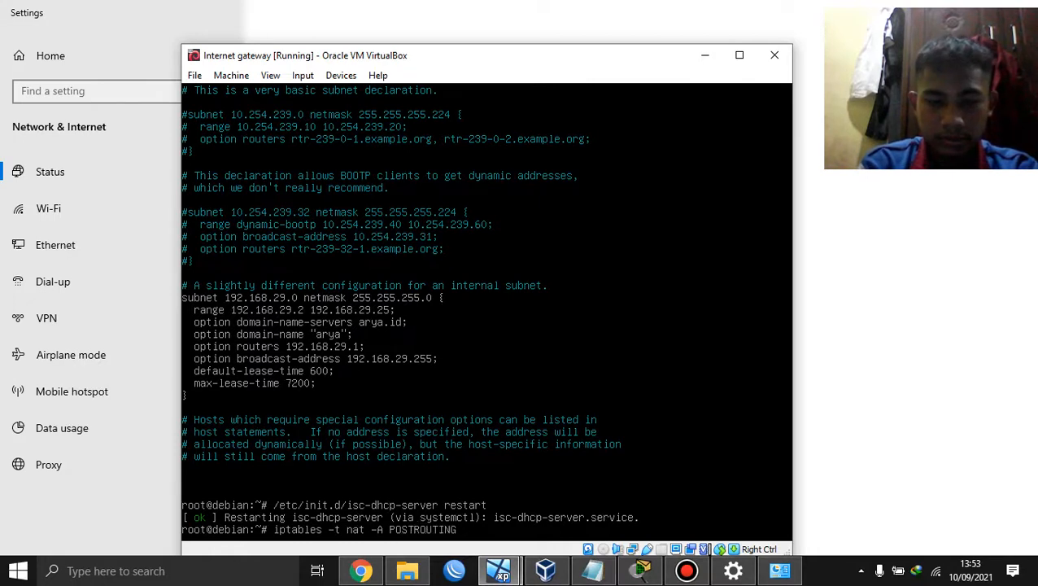
{"action": "type", "text": " -s 192"}
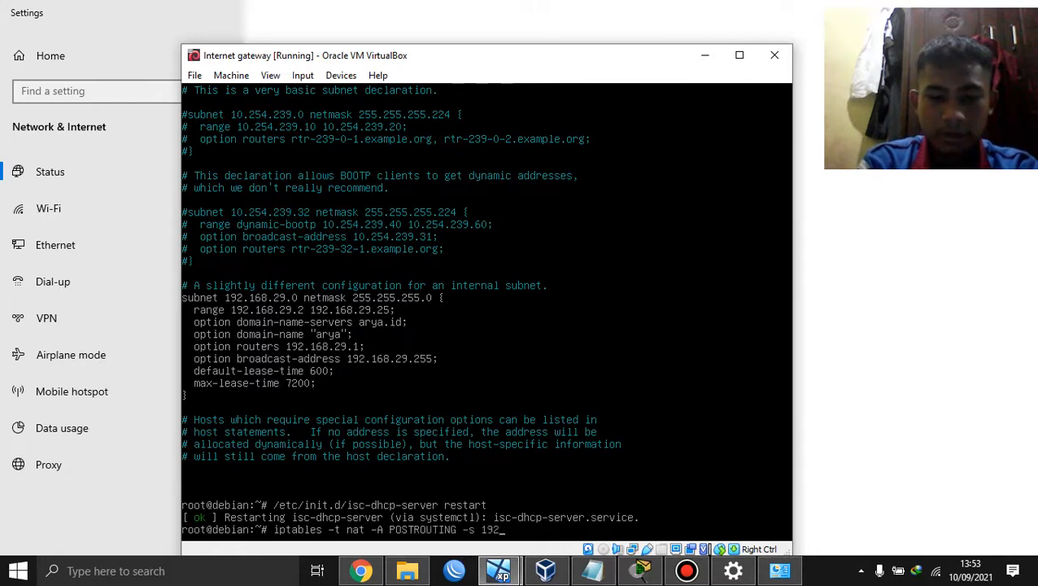
{"action": "type", "text": ".168."}
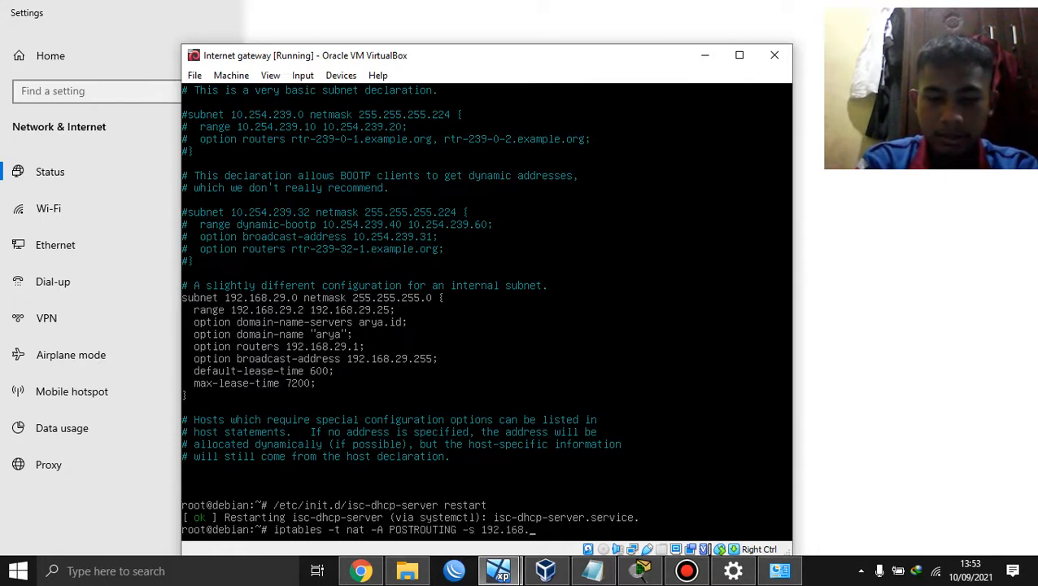
{"action": "type", "text": "29.2 -"}
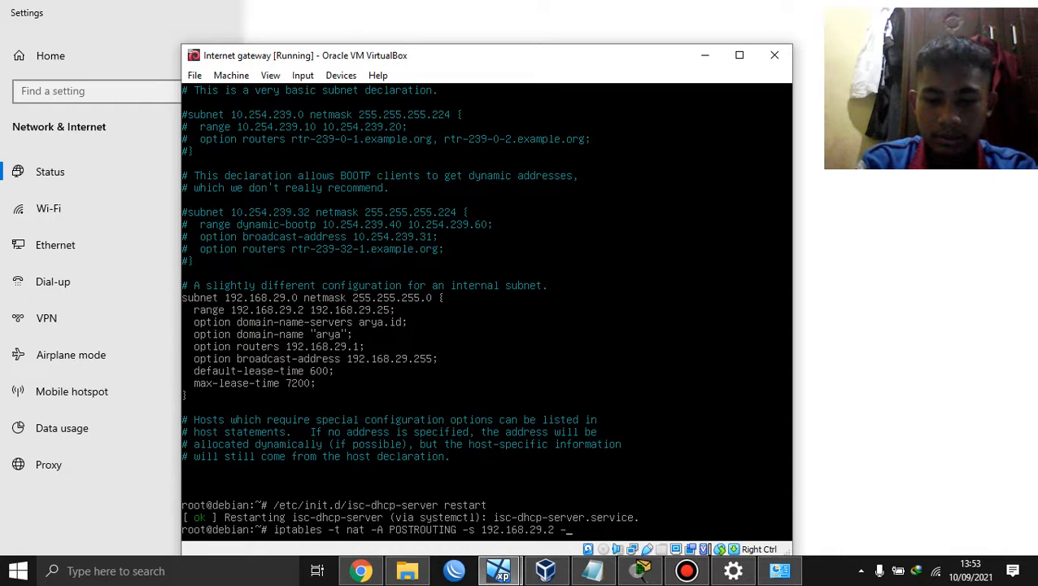
{"action": "type", "text": "j MASQUERADE"}
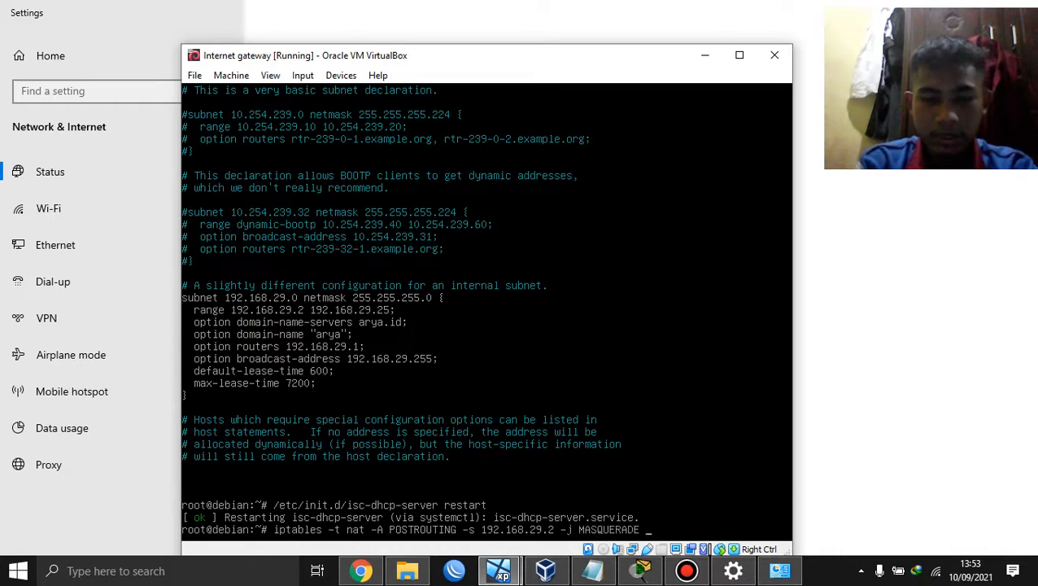
{"action": "key", "text": "Return"}
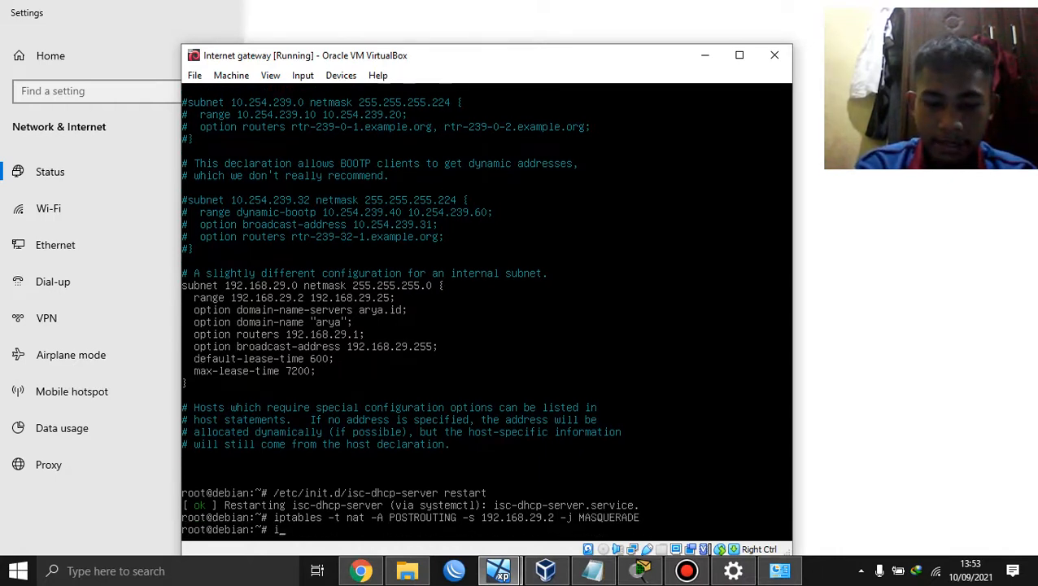
{"action": "type", "text": "iptab"}
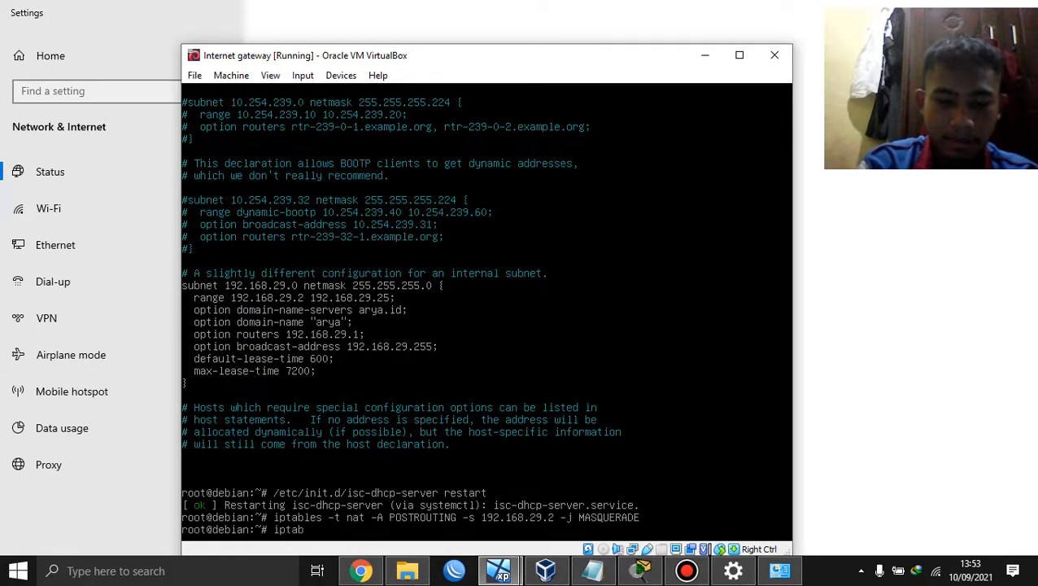
{"action": "type", "text": "les -t "}
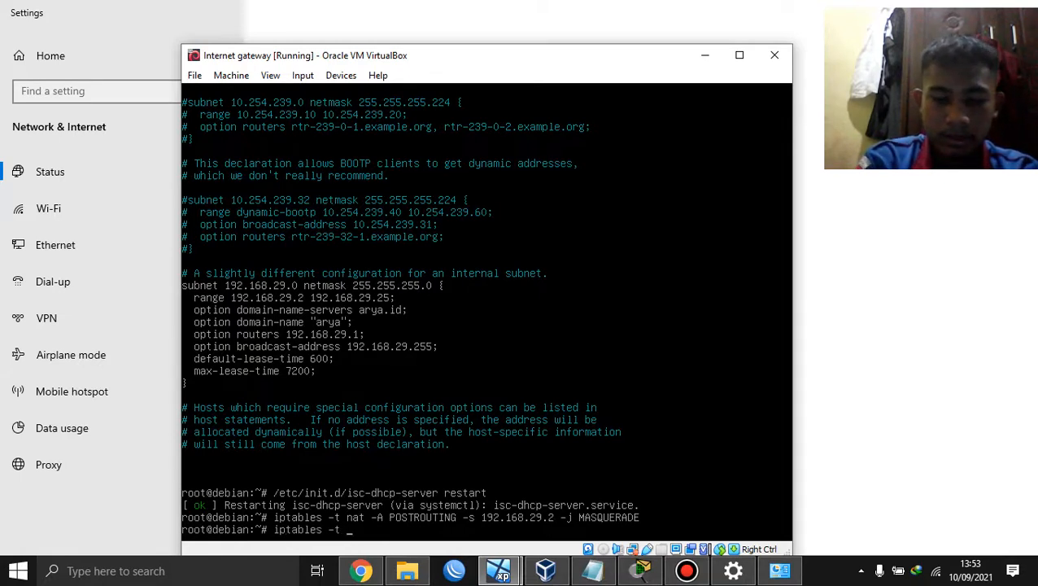
{"action": "type", "text": "nat"}
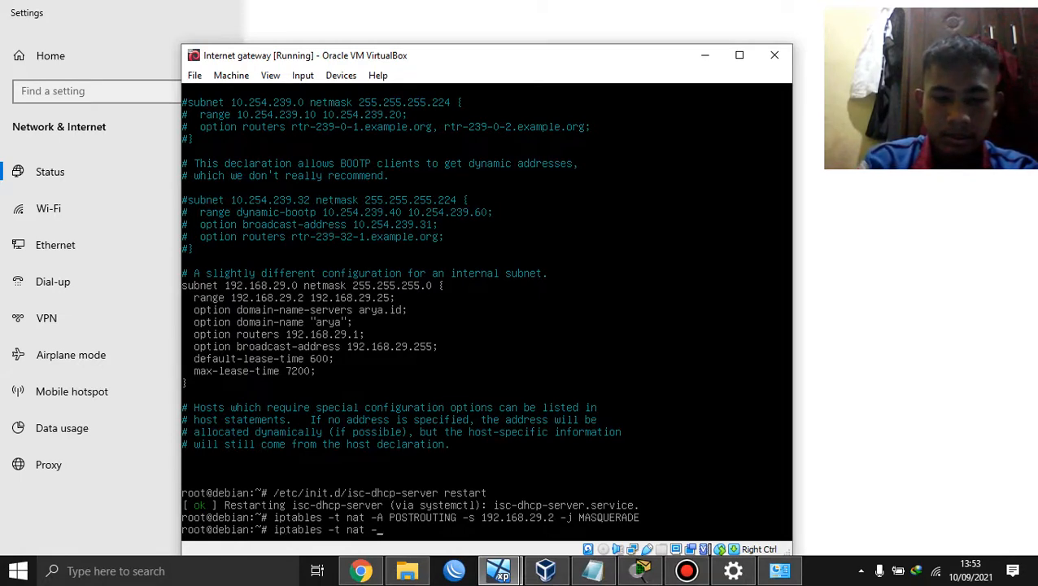
{"action": "type", "text": " -nL"}
{"action": "key", "text": "Return"}
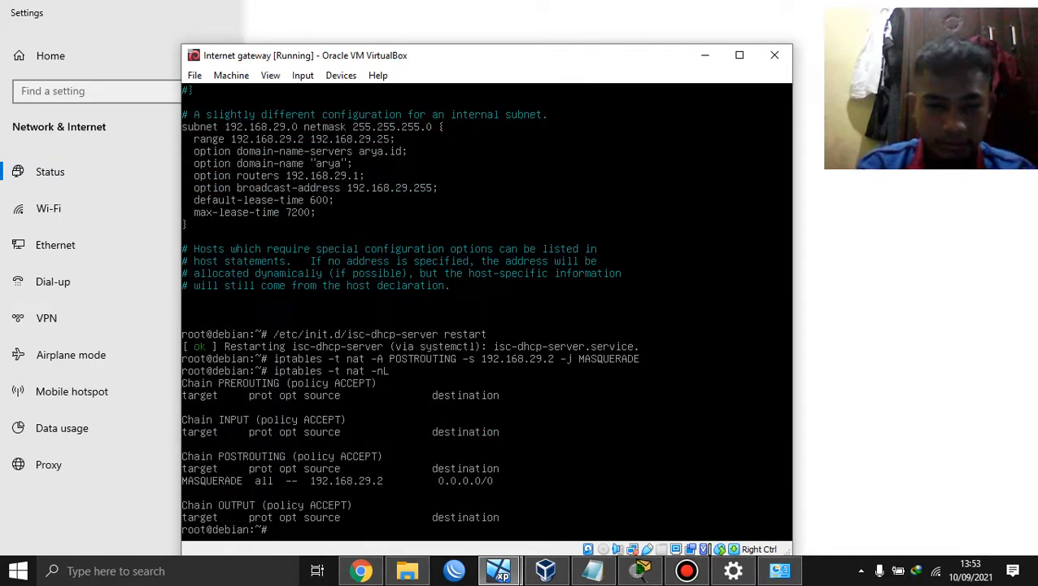
Step: In the XP client's Command Prompt, stop the 8.8.8.8 ping and ping google.com
{"action": "left_click", "coordinate": [885, 331]}
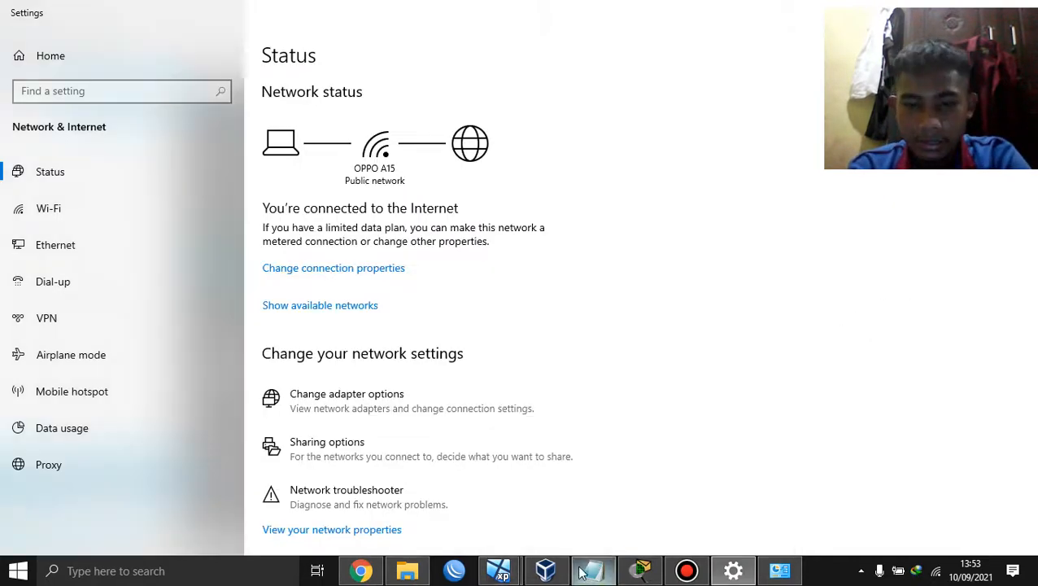
{"action": "left_click", "coordinate": [499, 570]}
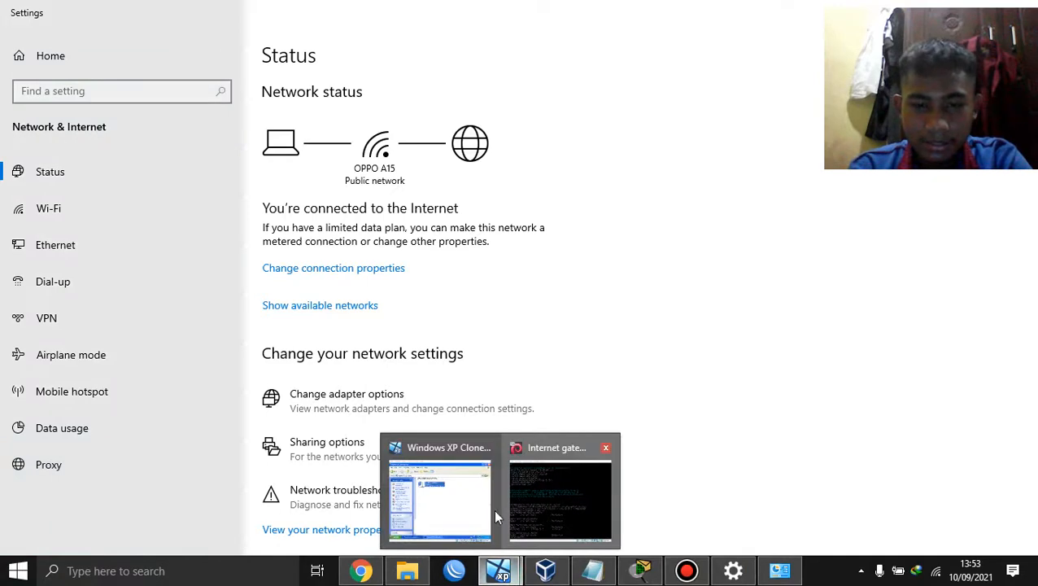
{"action": "left_click", "coordinate": [470, 506]}
{"action": "left_click", "coordinate": [470, 521]}
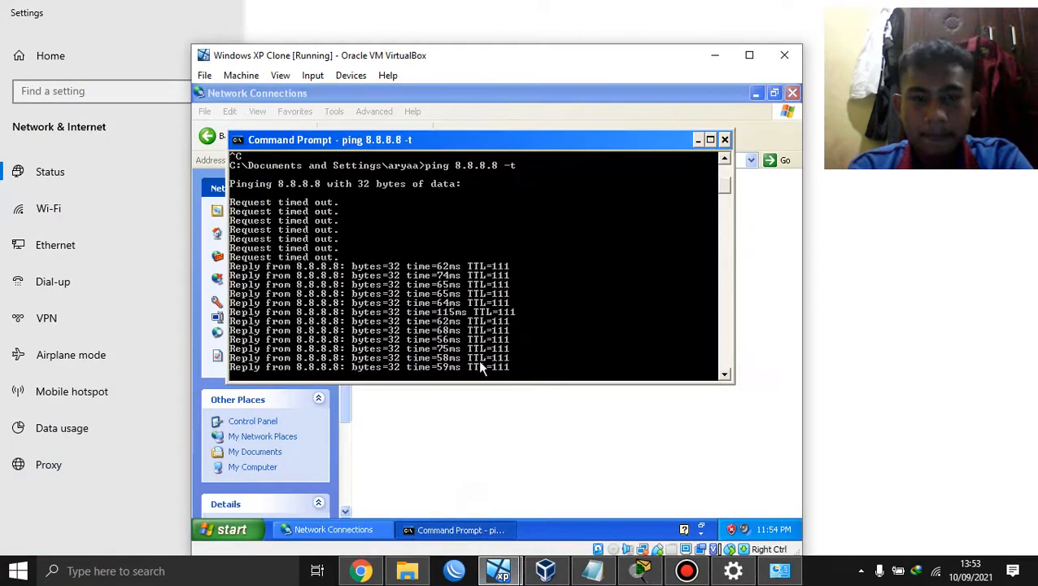
{"action": "key", "text": "ctrl+c"}
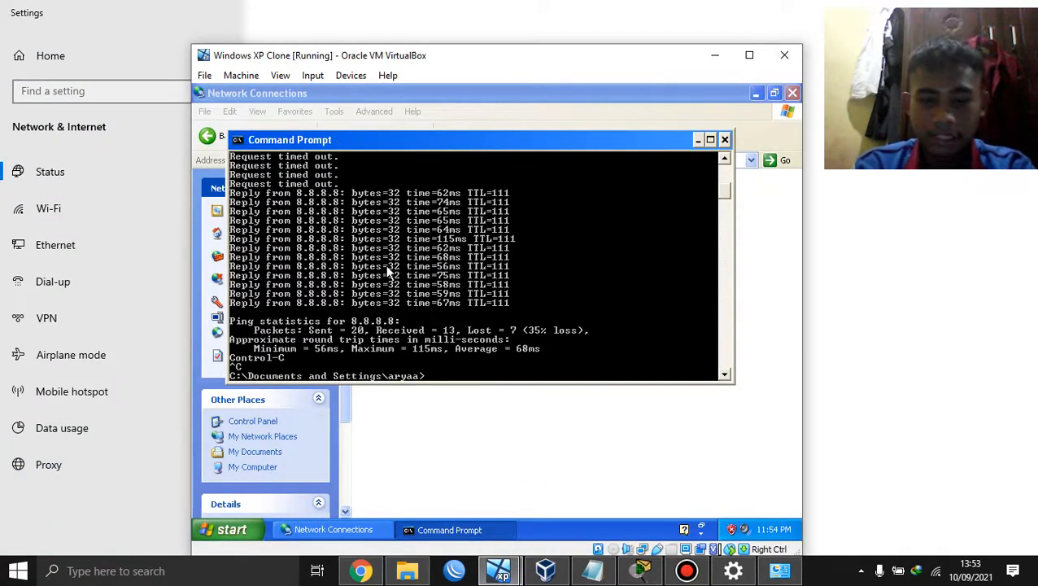
{"action": "type", "text": "ping google.com"}
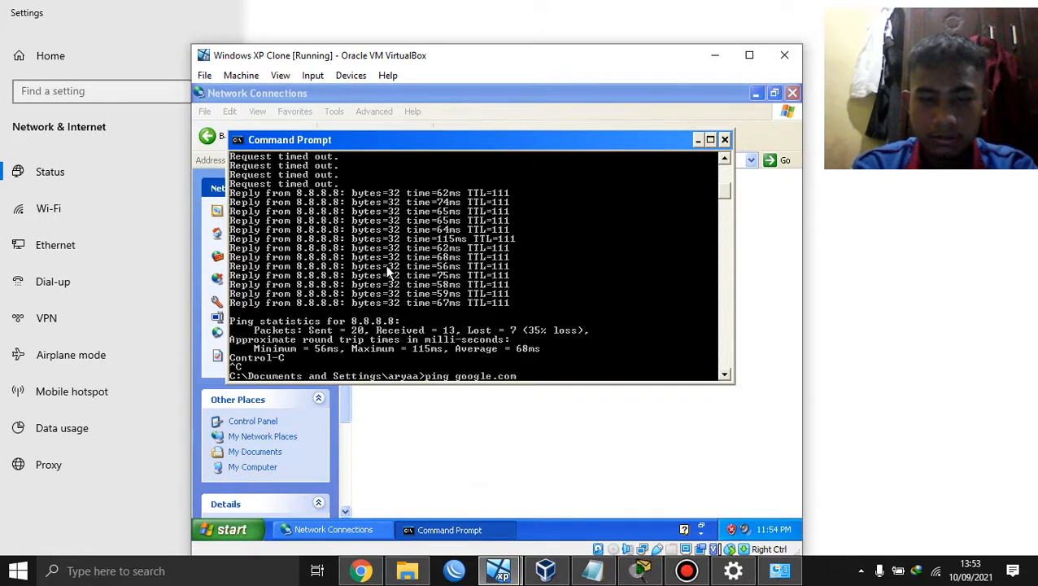
{"action": "key", "text": "Return"}
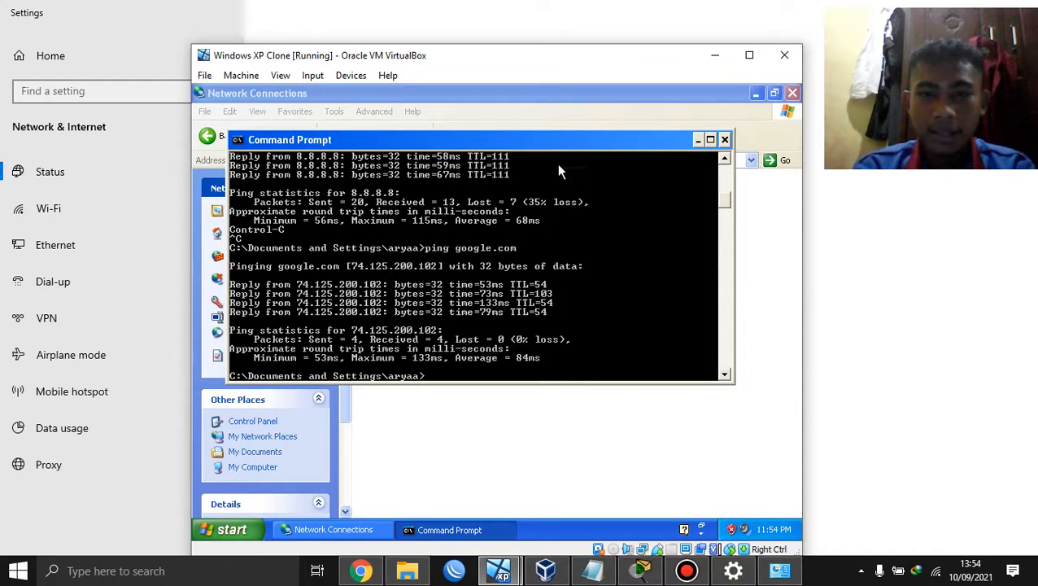
{"action": "left_click", "coordinate": [361, 571]}
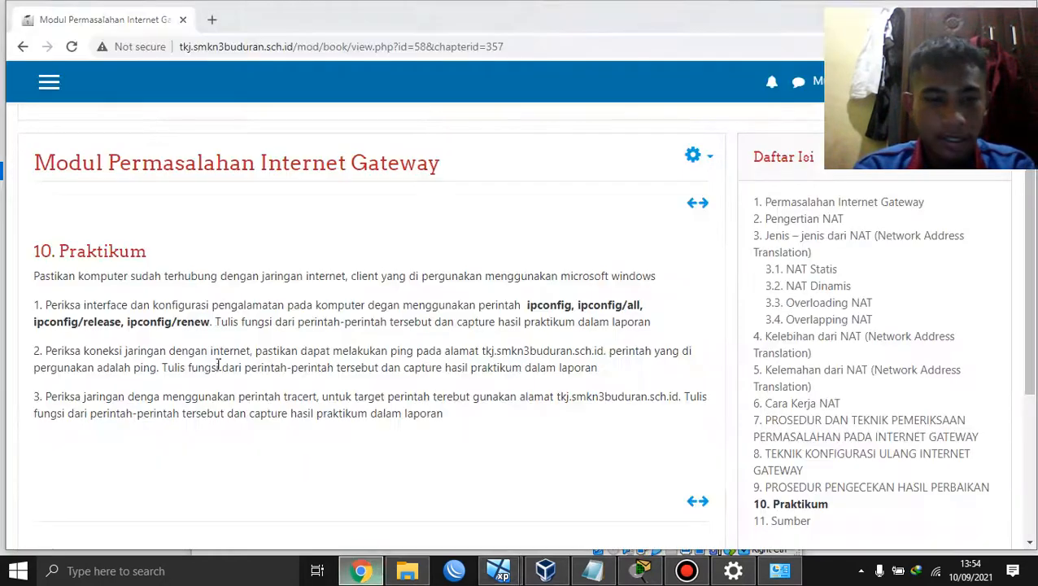
{"action": "scroll", "coordinate": [210, 306], "scroll_direction": "down", "scroll_amount": 1}
{"action": "scroll", "coordinate": [211, 305], "scroll_direction": "up", "scroll_amount": 1}
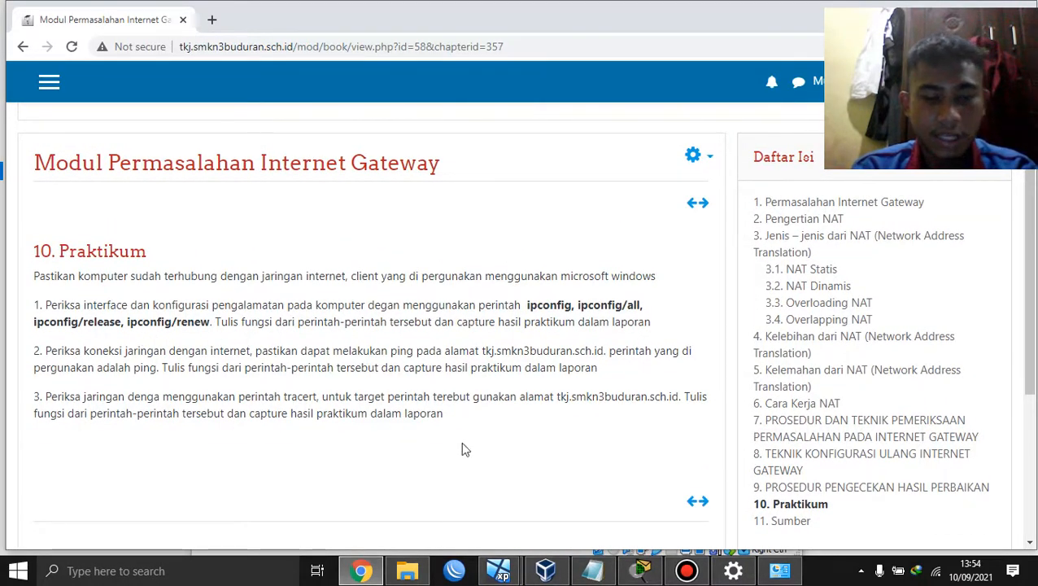
{"action": "mouse_move", "coordinate": [498, 570]}
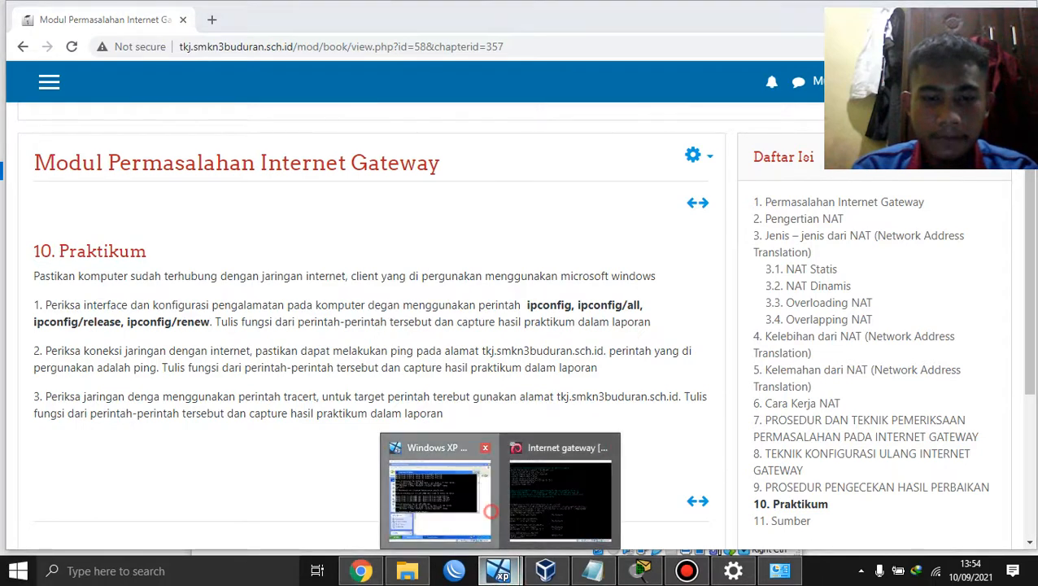
{"action": "left_click", "coordinate": [470, 505]}
{"action": "type", "text": "nfig"}
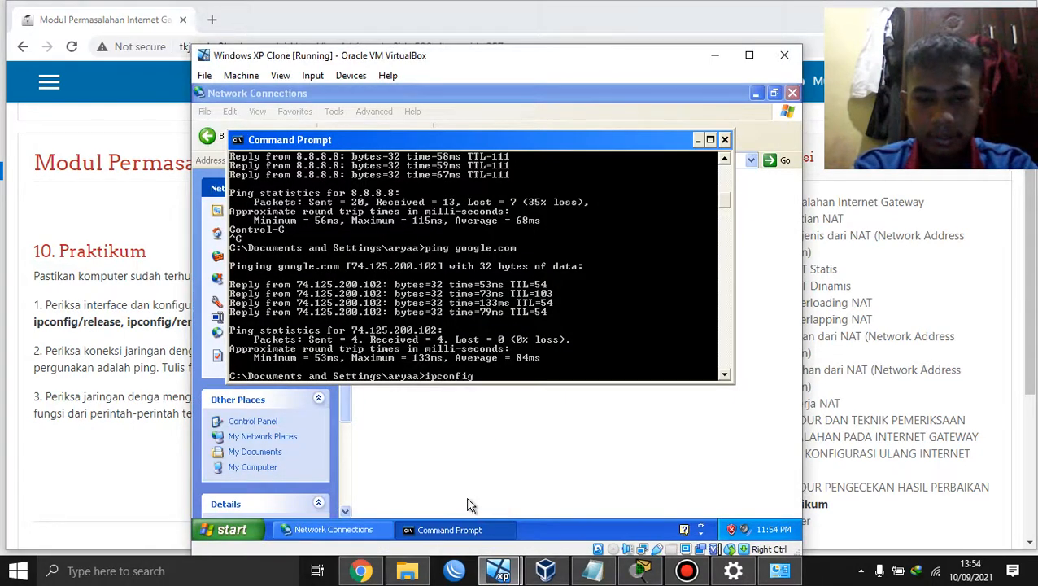
Step: Run ipconfig and ipconfig /all to review the client's DHCP address, gateway and DNS server
{"action": "key", "text": "Return"}
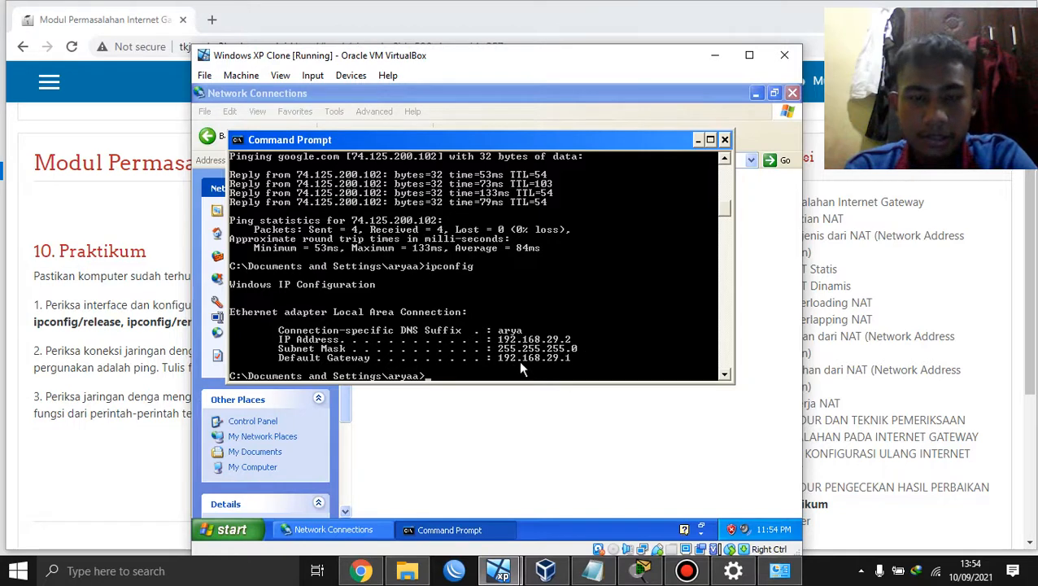
{"action": "type", "text": "ipconfig /all"}
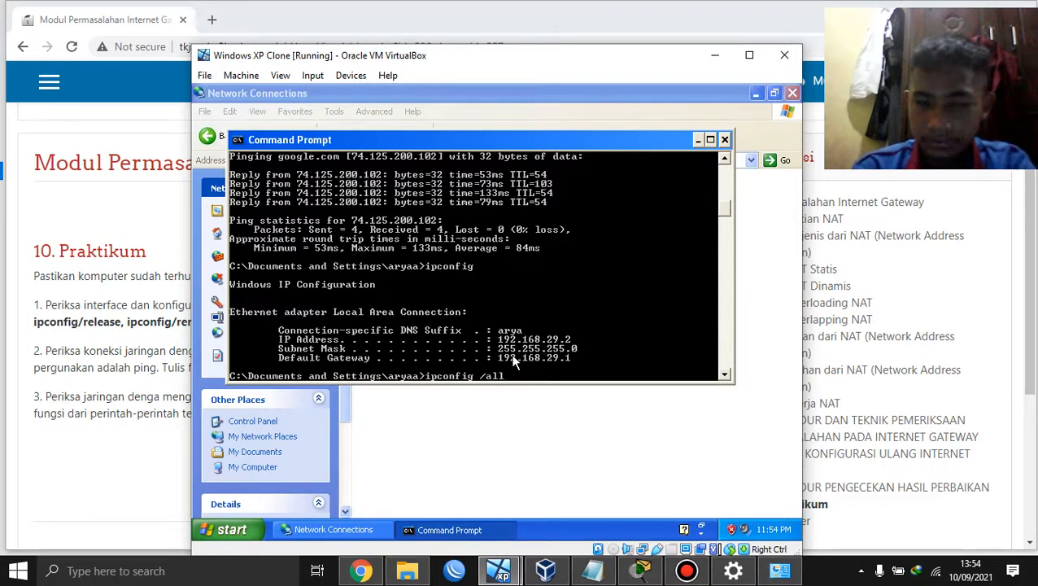
{"action": "key", "text": "Return"}
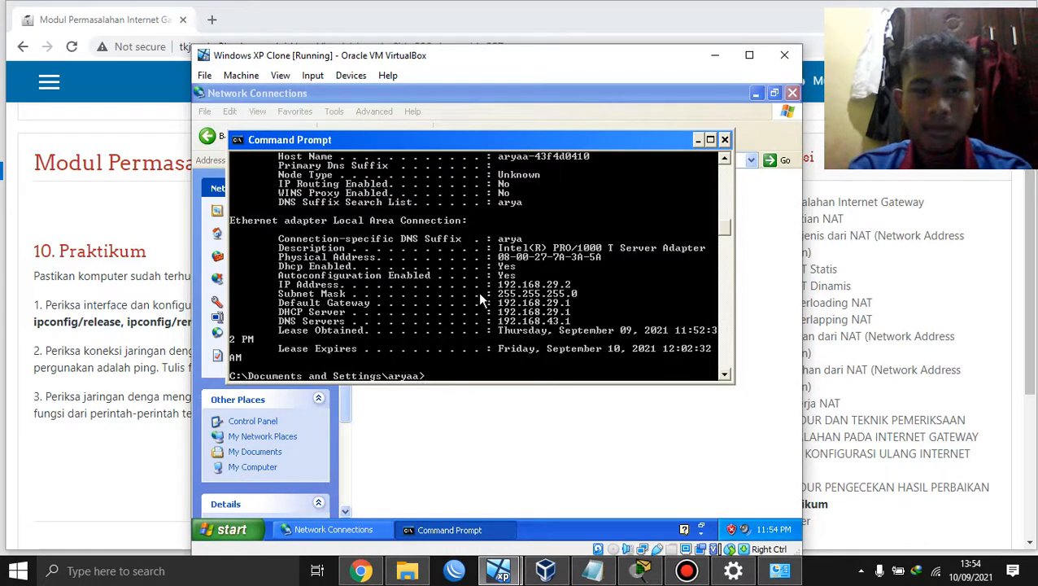
{"action": "scroll", "coordinate": [480, 301], "scroll_direction": "up", "scroll_amount": 1}
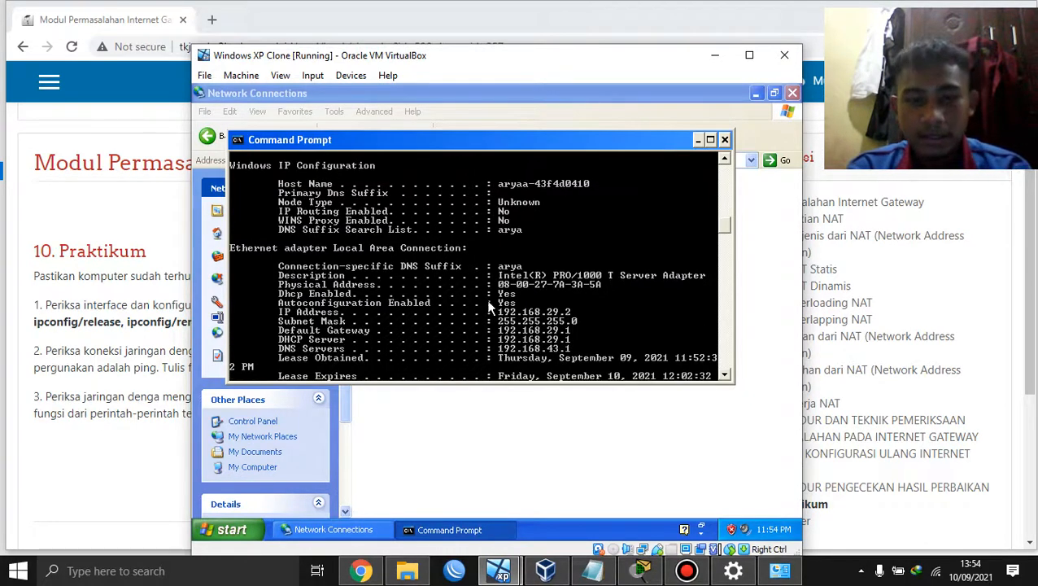
{"action": "scroll", "coordinate": [488, 307], "scroll_direction": "down", "scroll_amount": 1}
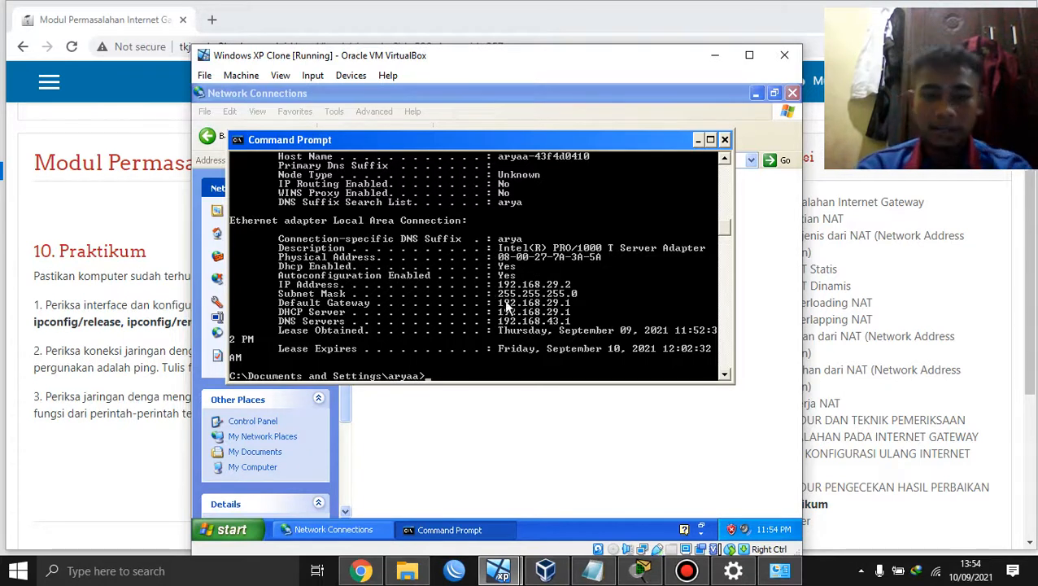
Step: Run ipconfig /release then ipconfig /renew, and return to the Moodle practicum page
{"action": "type", "text": "ip"}
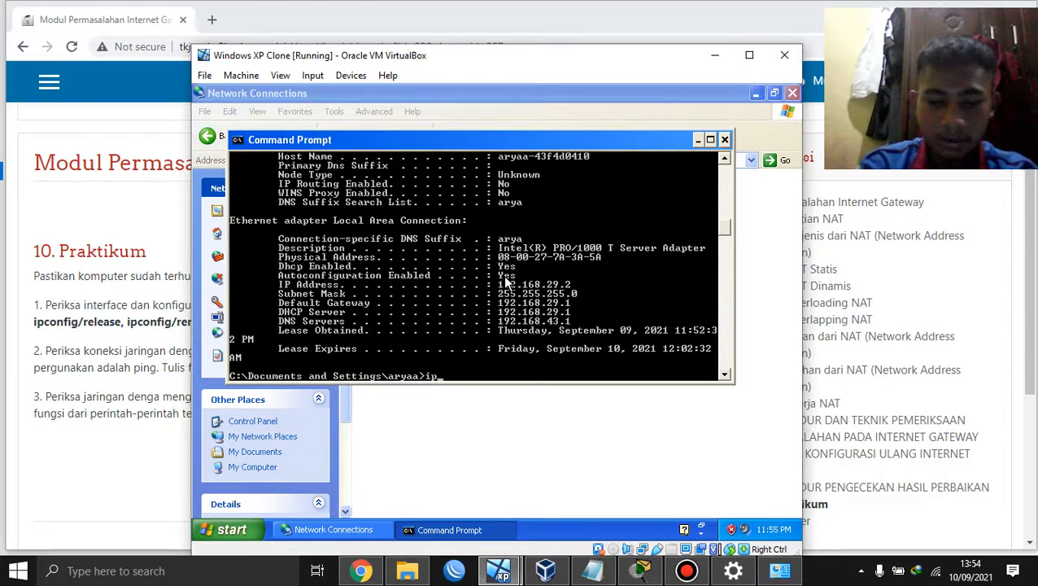
{"action": "type", "text": "config /rel"}
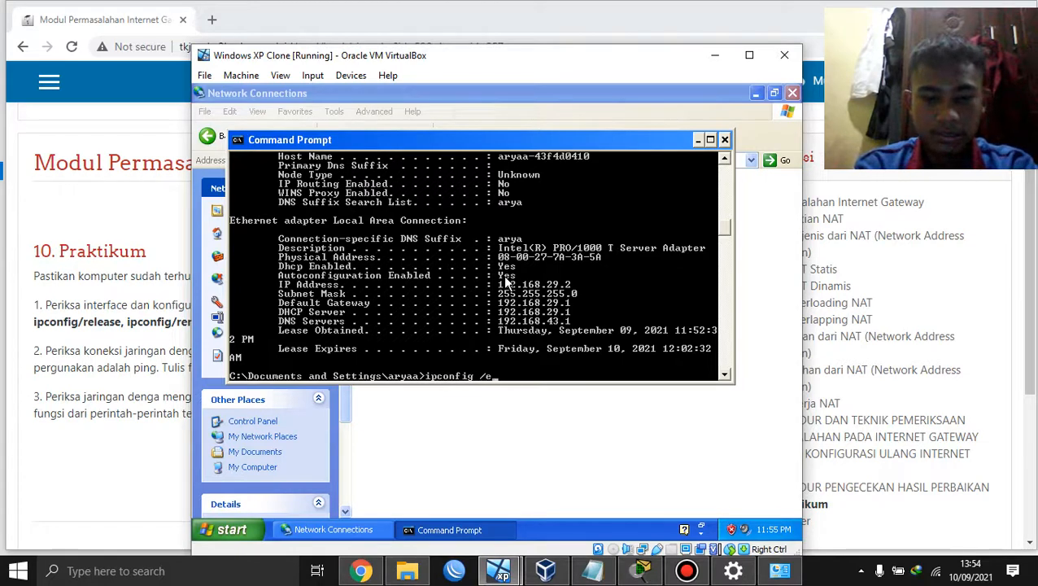
{"action": "type", "text": "ease"}
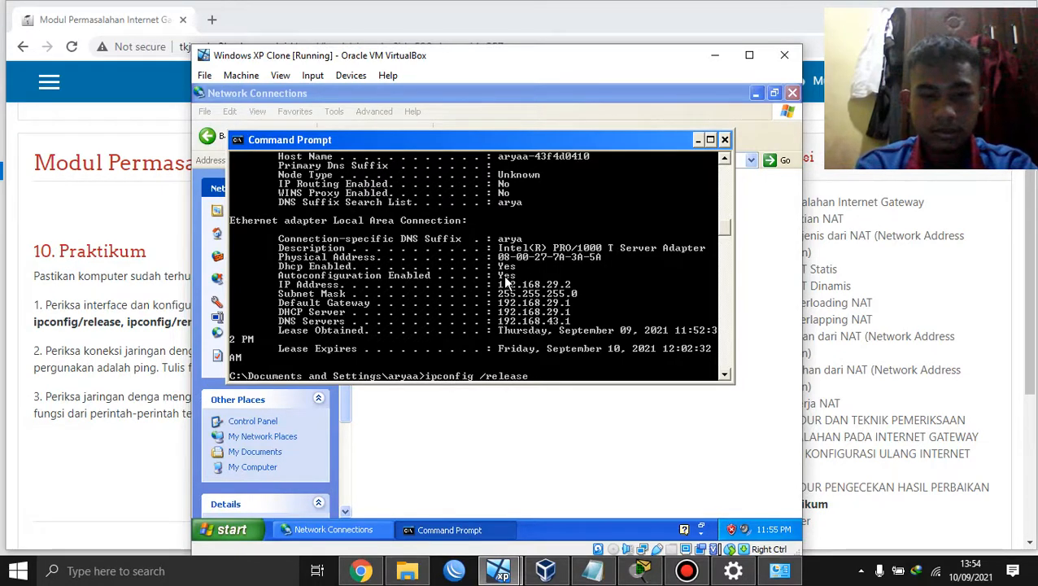
{"action": "key", "text": "Return"}
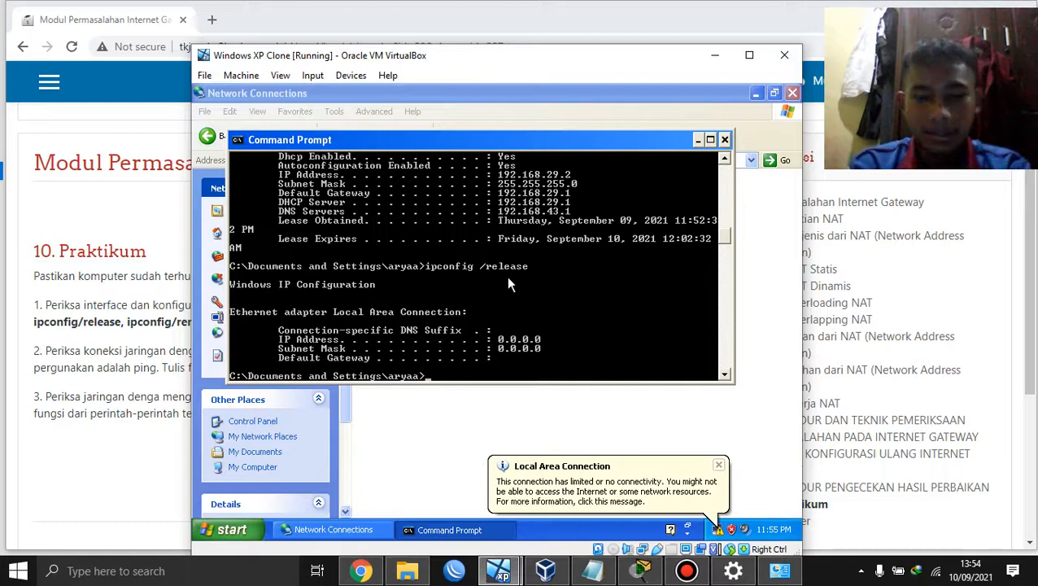
{"action": "type", "text": "ipconfig"}
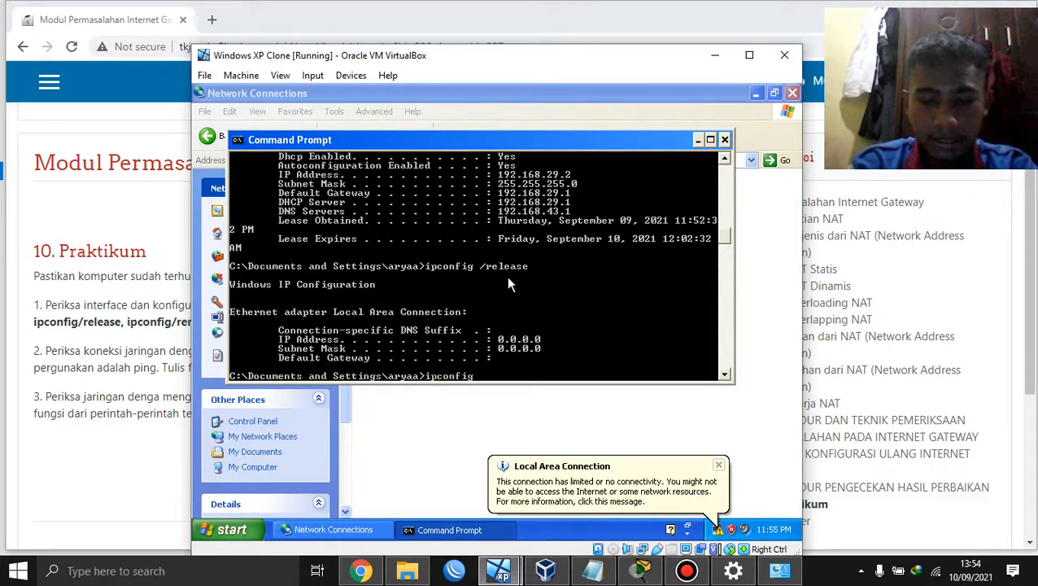
{"action": "type", "text": " /renew"}
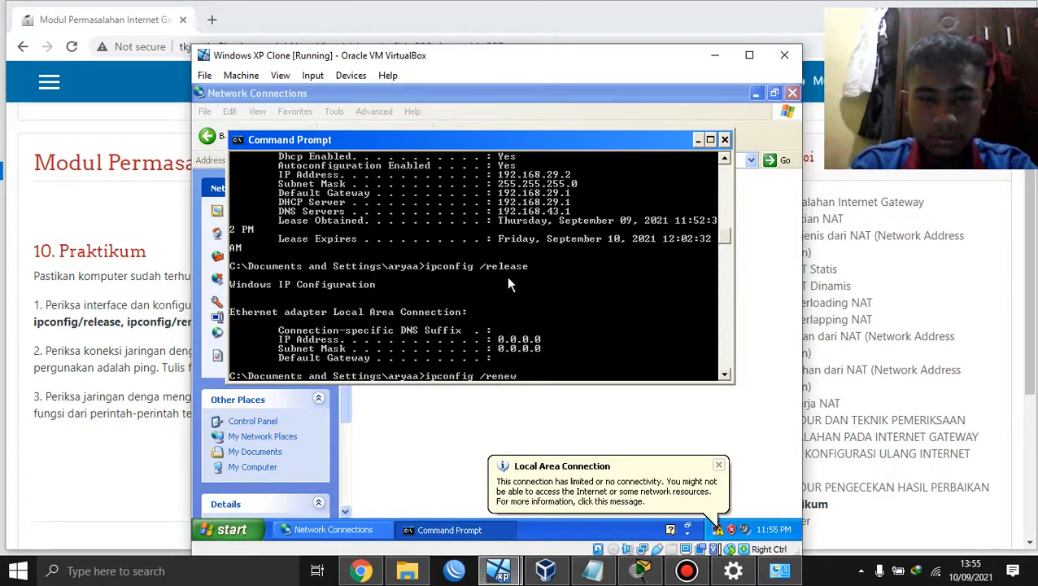
{"action": "key", "text": "Return"}
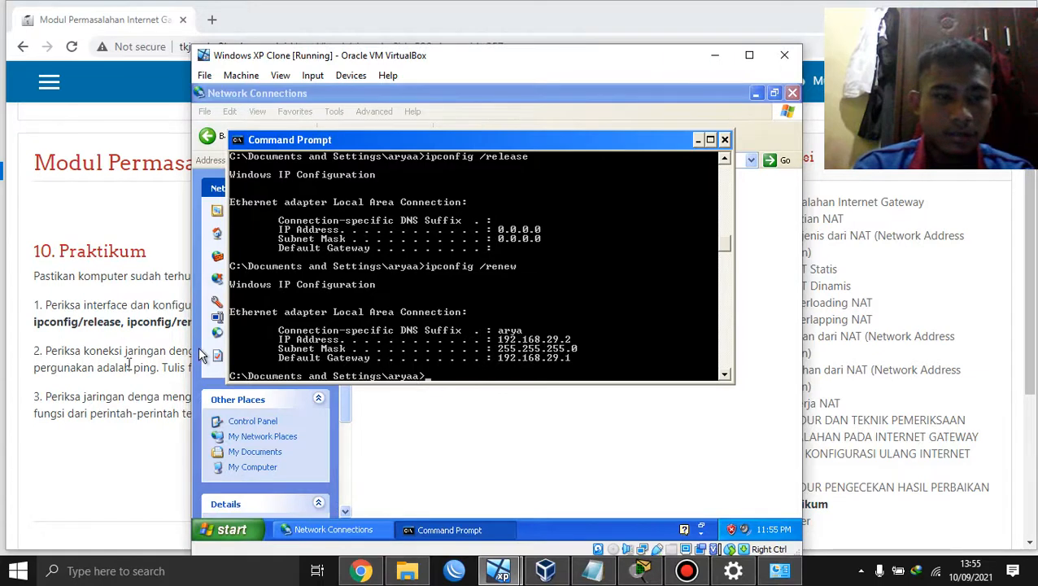
{"action": "left_click", "coordinate": [125, 347]}
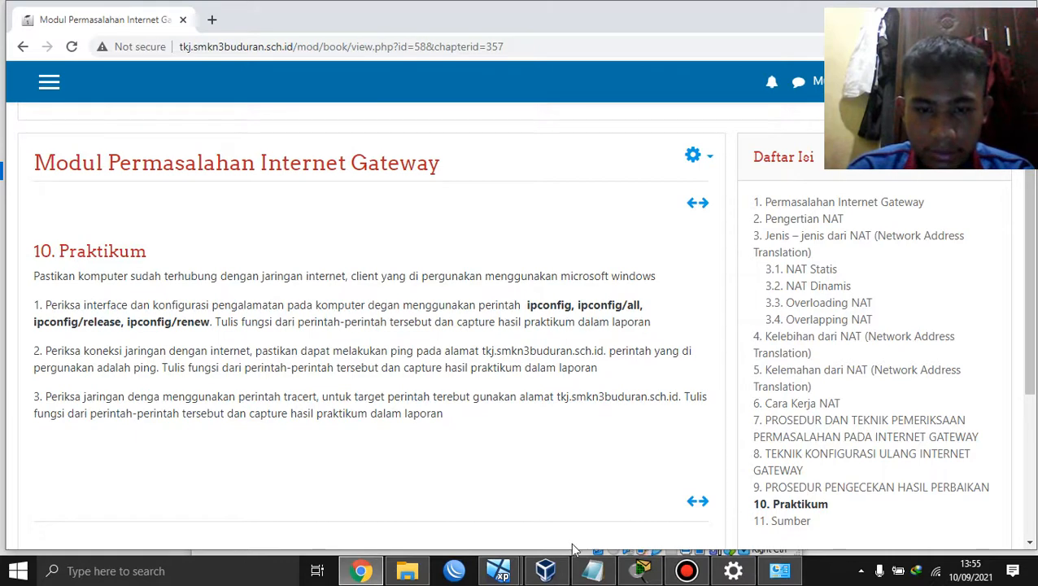
Step: Ping tkj.smkn3buduran.sch.id from the XP client, then go back to the practicum page
{"action": "mouse_move", "coordinate": [498, 570]}
{"action": "left_click", "coordinate": [476, 521]}
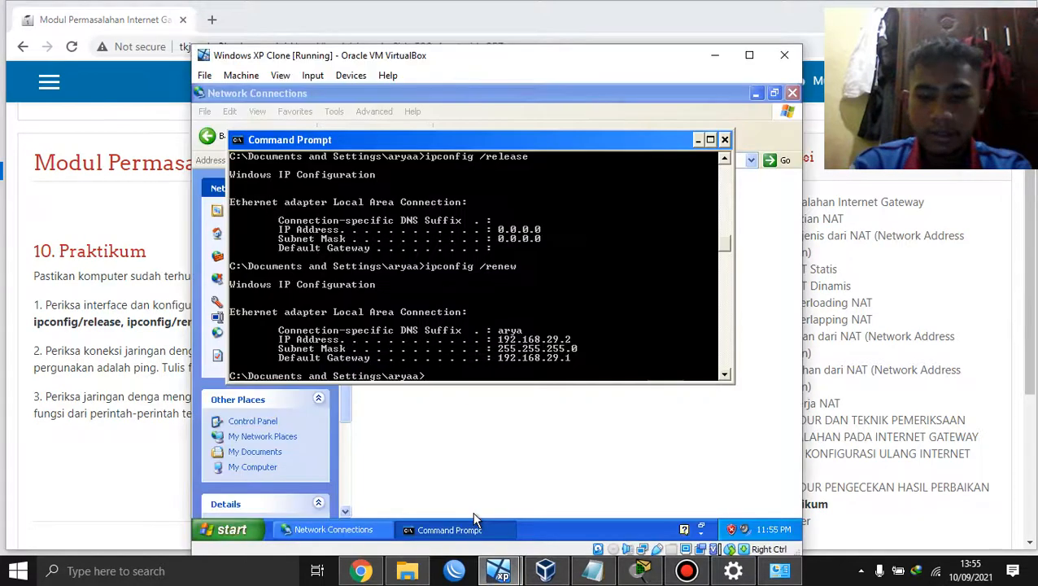
{"action": "type", "text": "ping "}
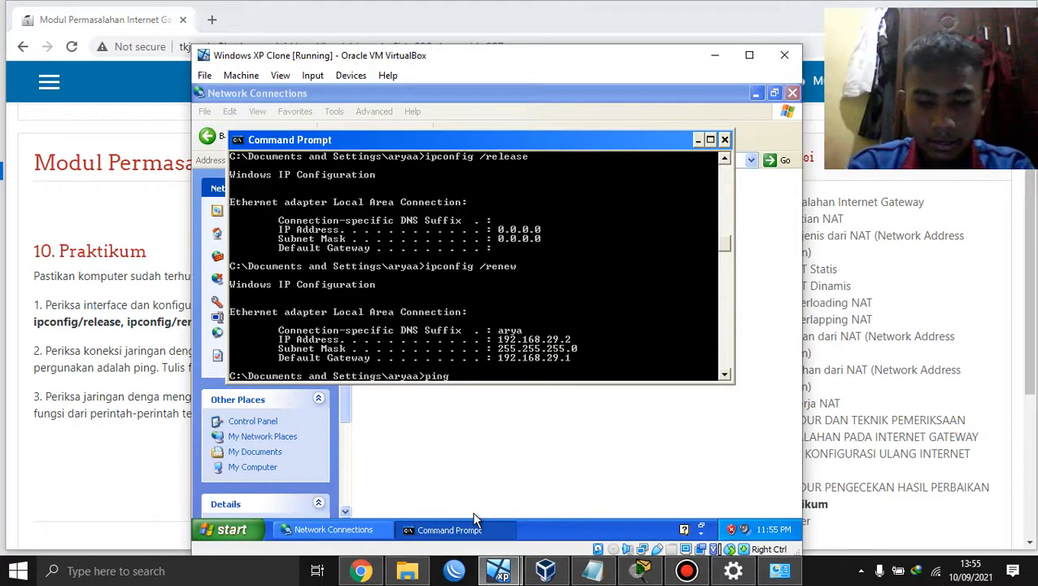
{"action": "type", "text": "tkj.smkn"}
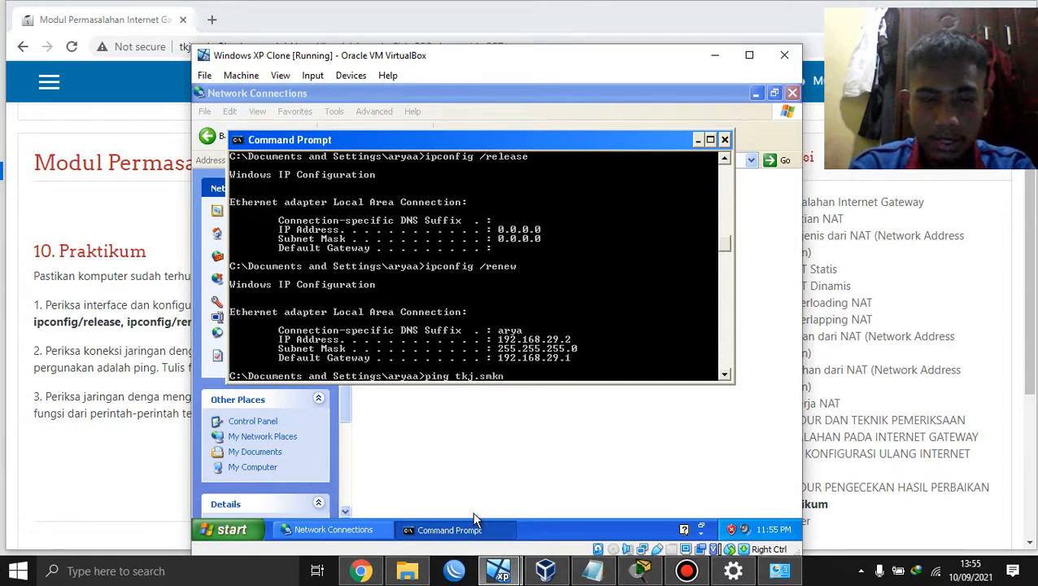
{"action": "type", "text": "3budur"}
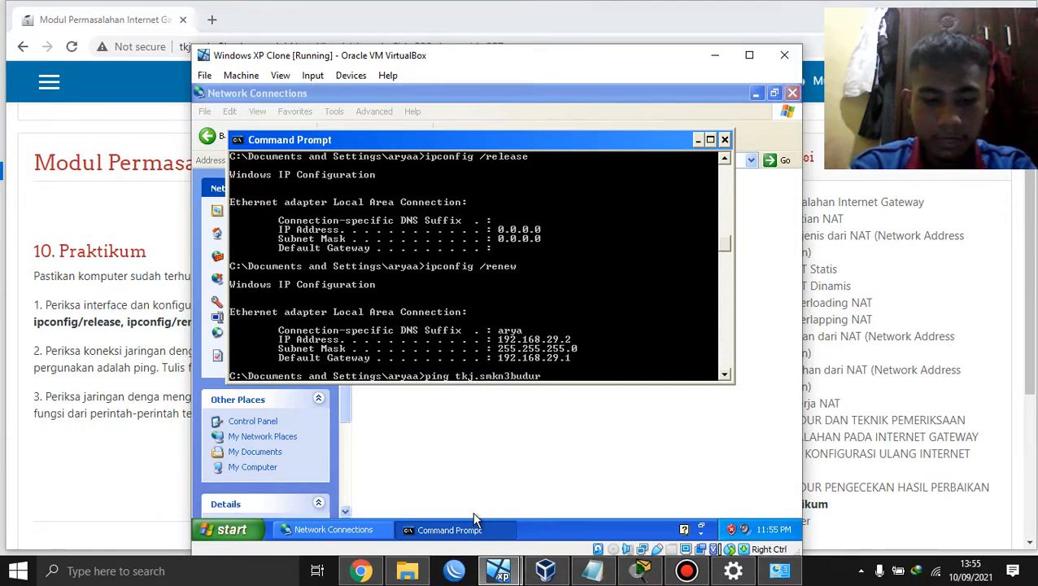
{"action": "type", "text": "an.sch"}
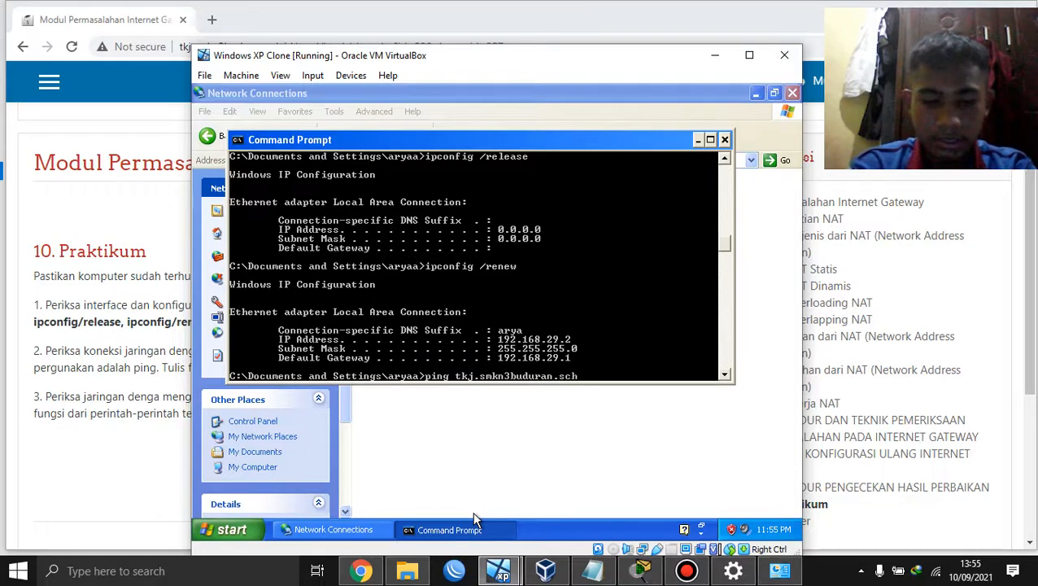
{"action": "type", "text": ".id"}
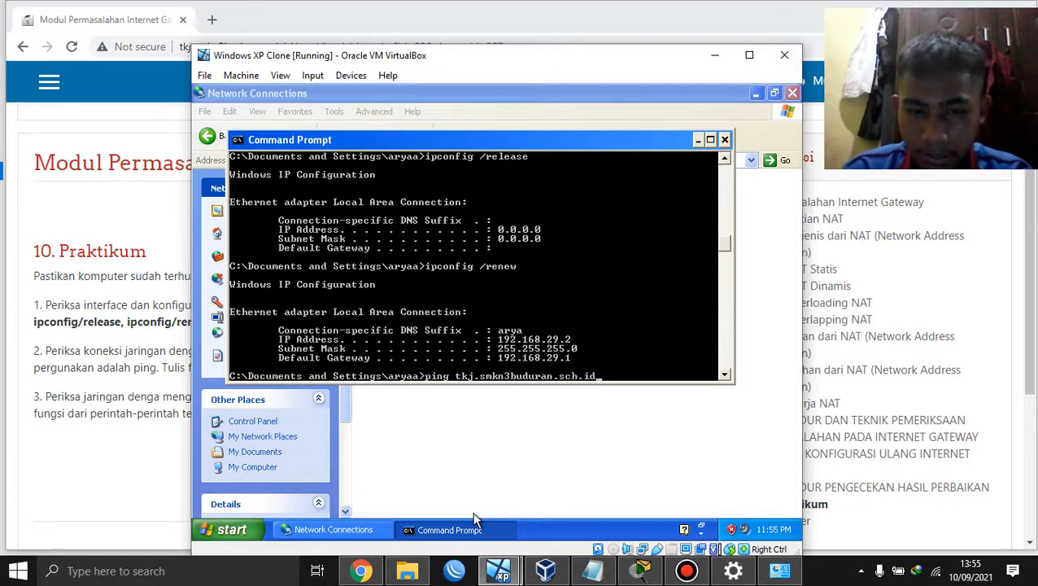
{"action": "key", "text": "Return"}
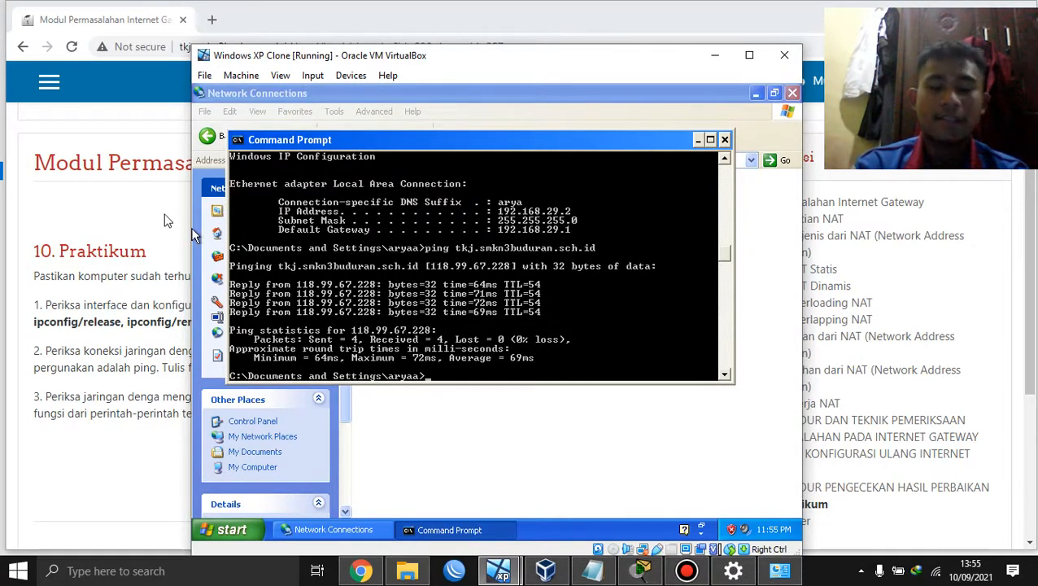
{"action": "left_click", "coordinate": [163, 220]}
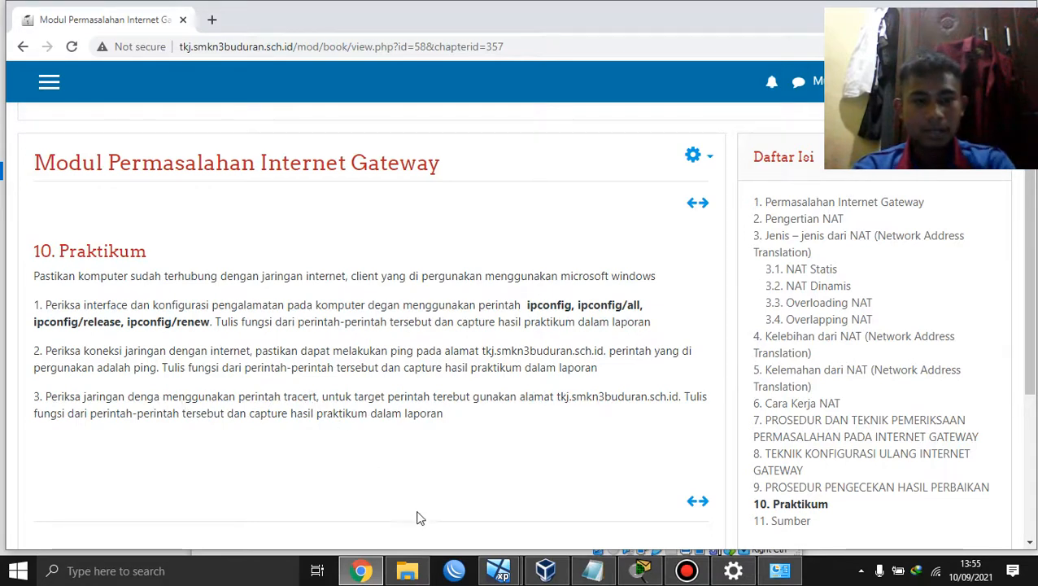
Step: In the Windows XP Clone's Command Prompt, run tracert tkj.smkn3buduran.sch.id
{"action": "mouse_move", "coordinate": [497, 571]}
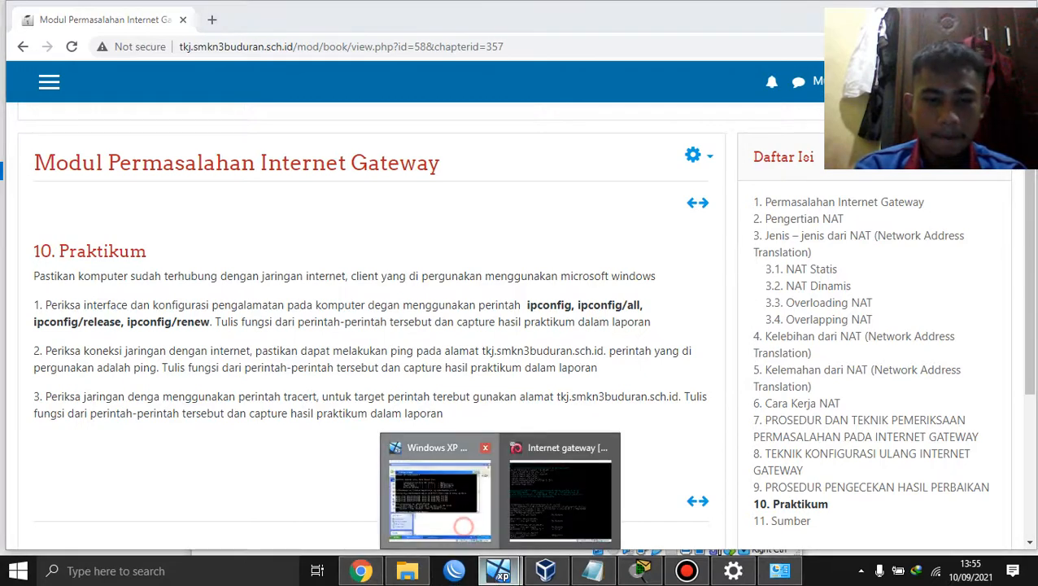
{"action": "left_click", "coordinate": [463, 535]}
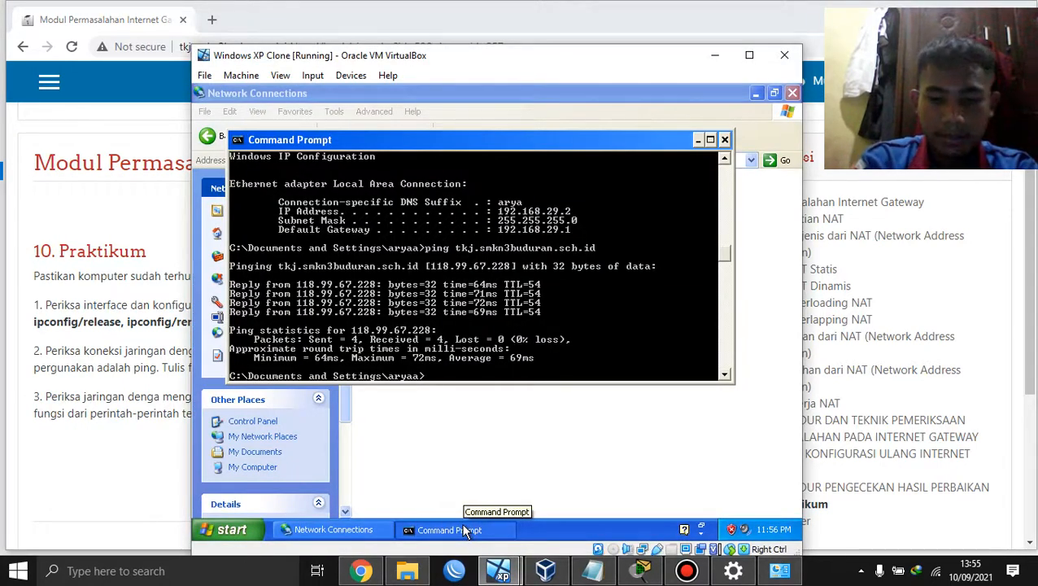
{"action": "type", "text": "trace"}
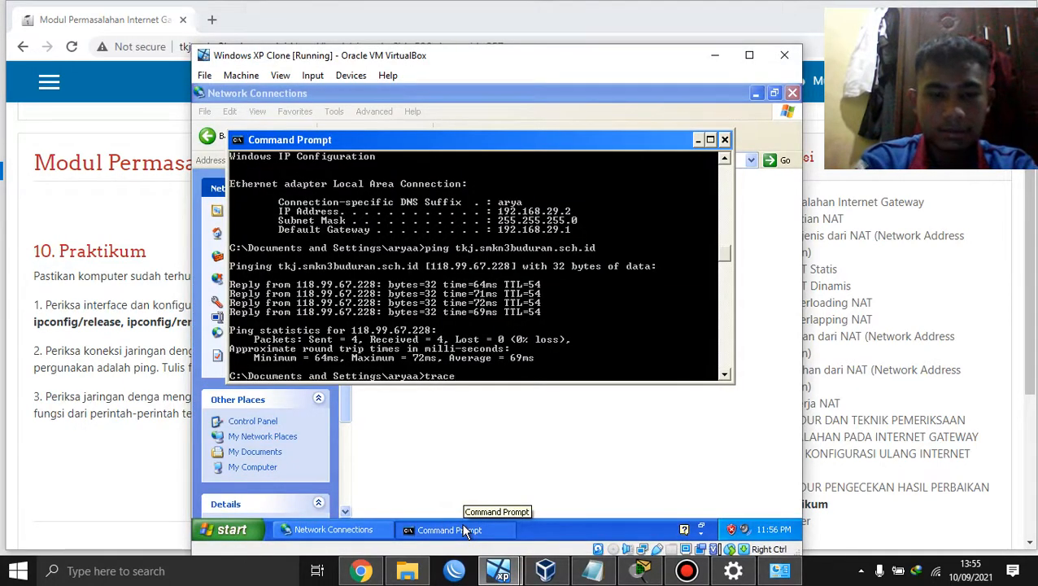
{"action": "type", "text": "rt tkj"}
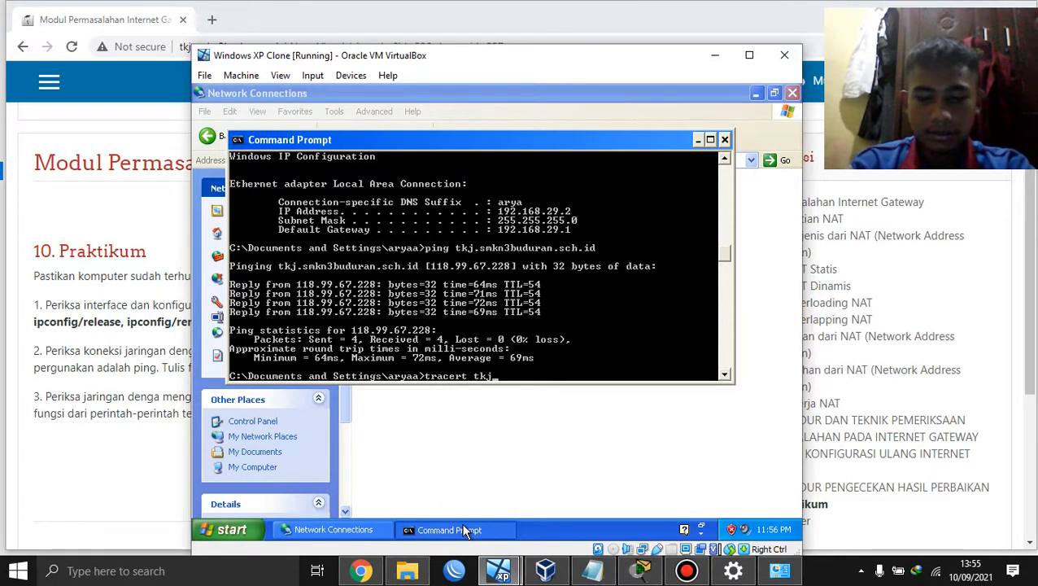
{"action": "type", "text": ".smkn3"}
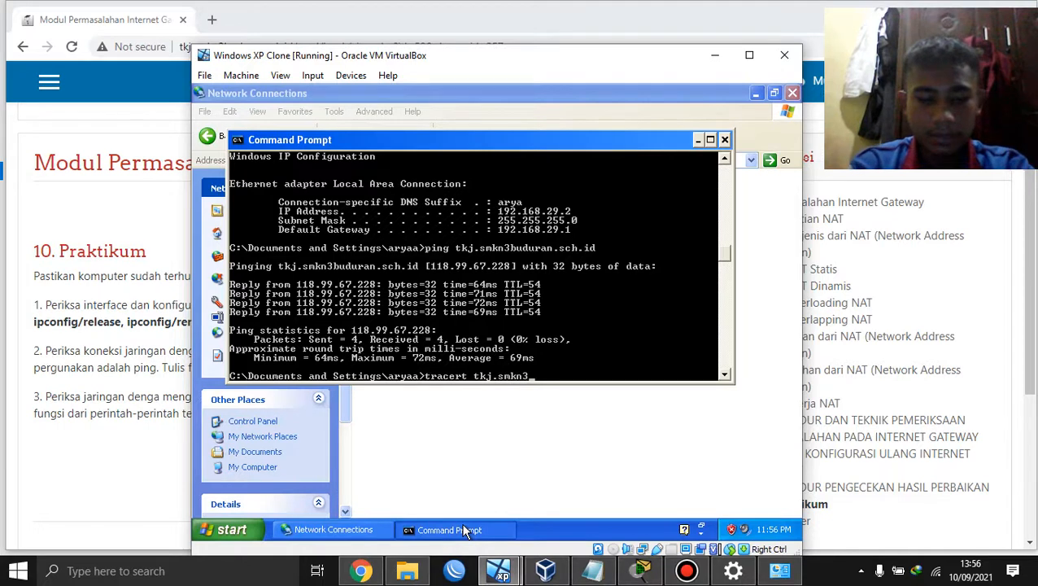
{"action": "type", "text": "buduran.sch.id"}
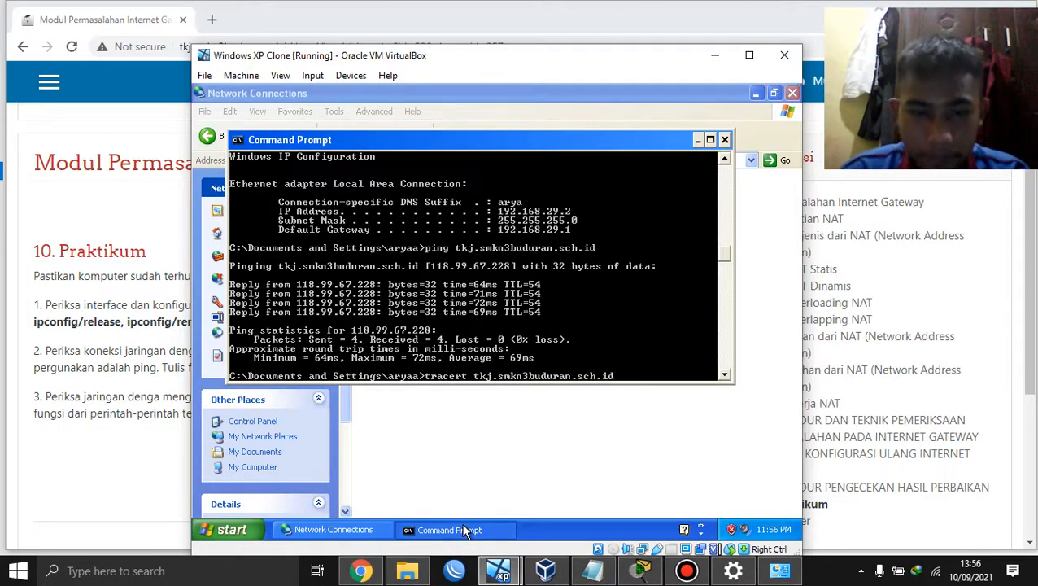
{"action": "key", "text": "Return"}
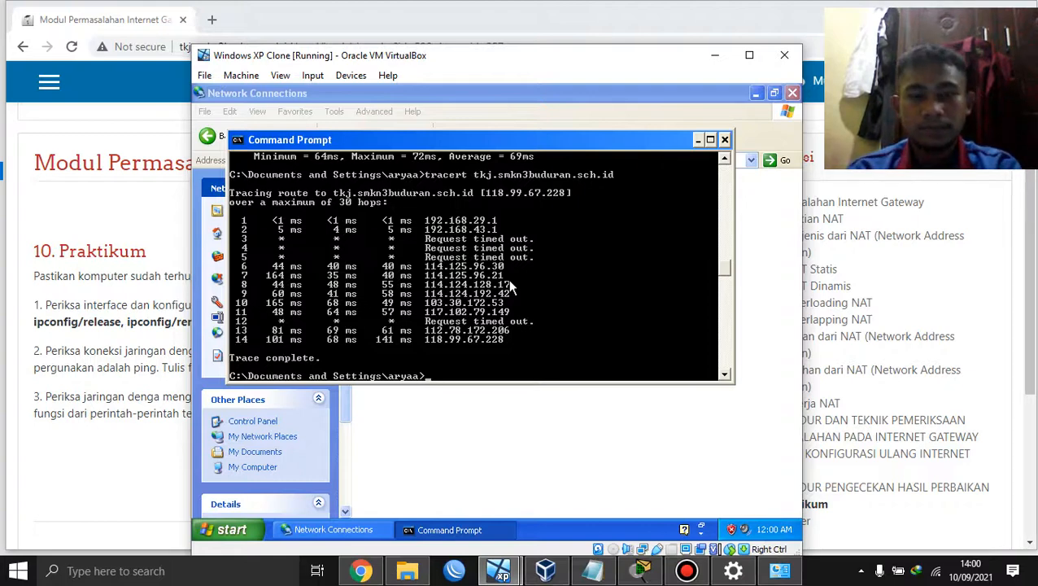
Step: After the 14-hop trace to 118.99.67.228 completes, bring up the Bandicam recorder window
{"action": "left_click", "coordinate": [687, 570]}
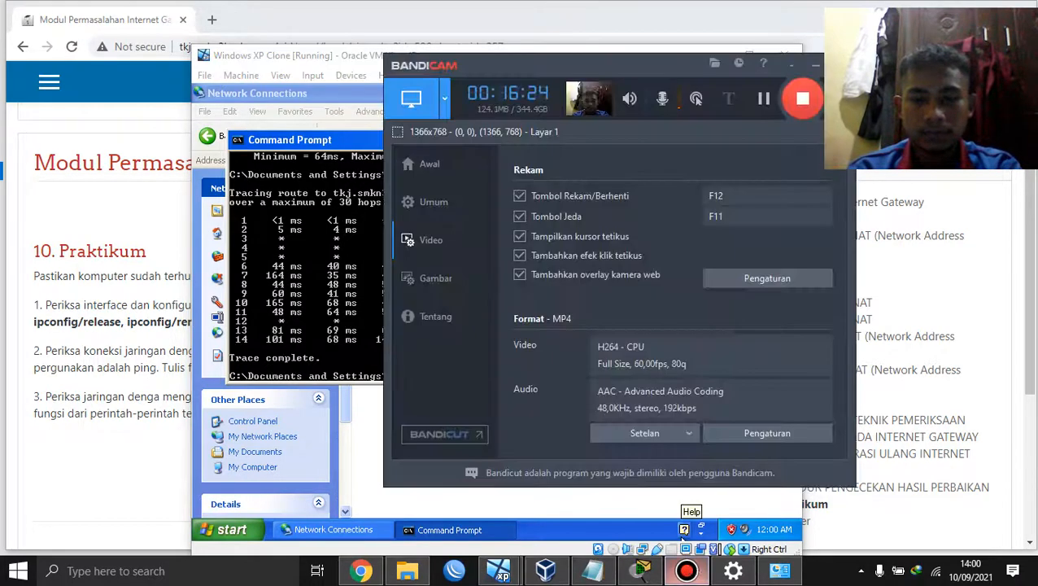